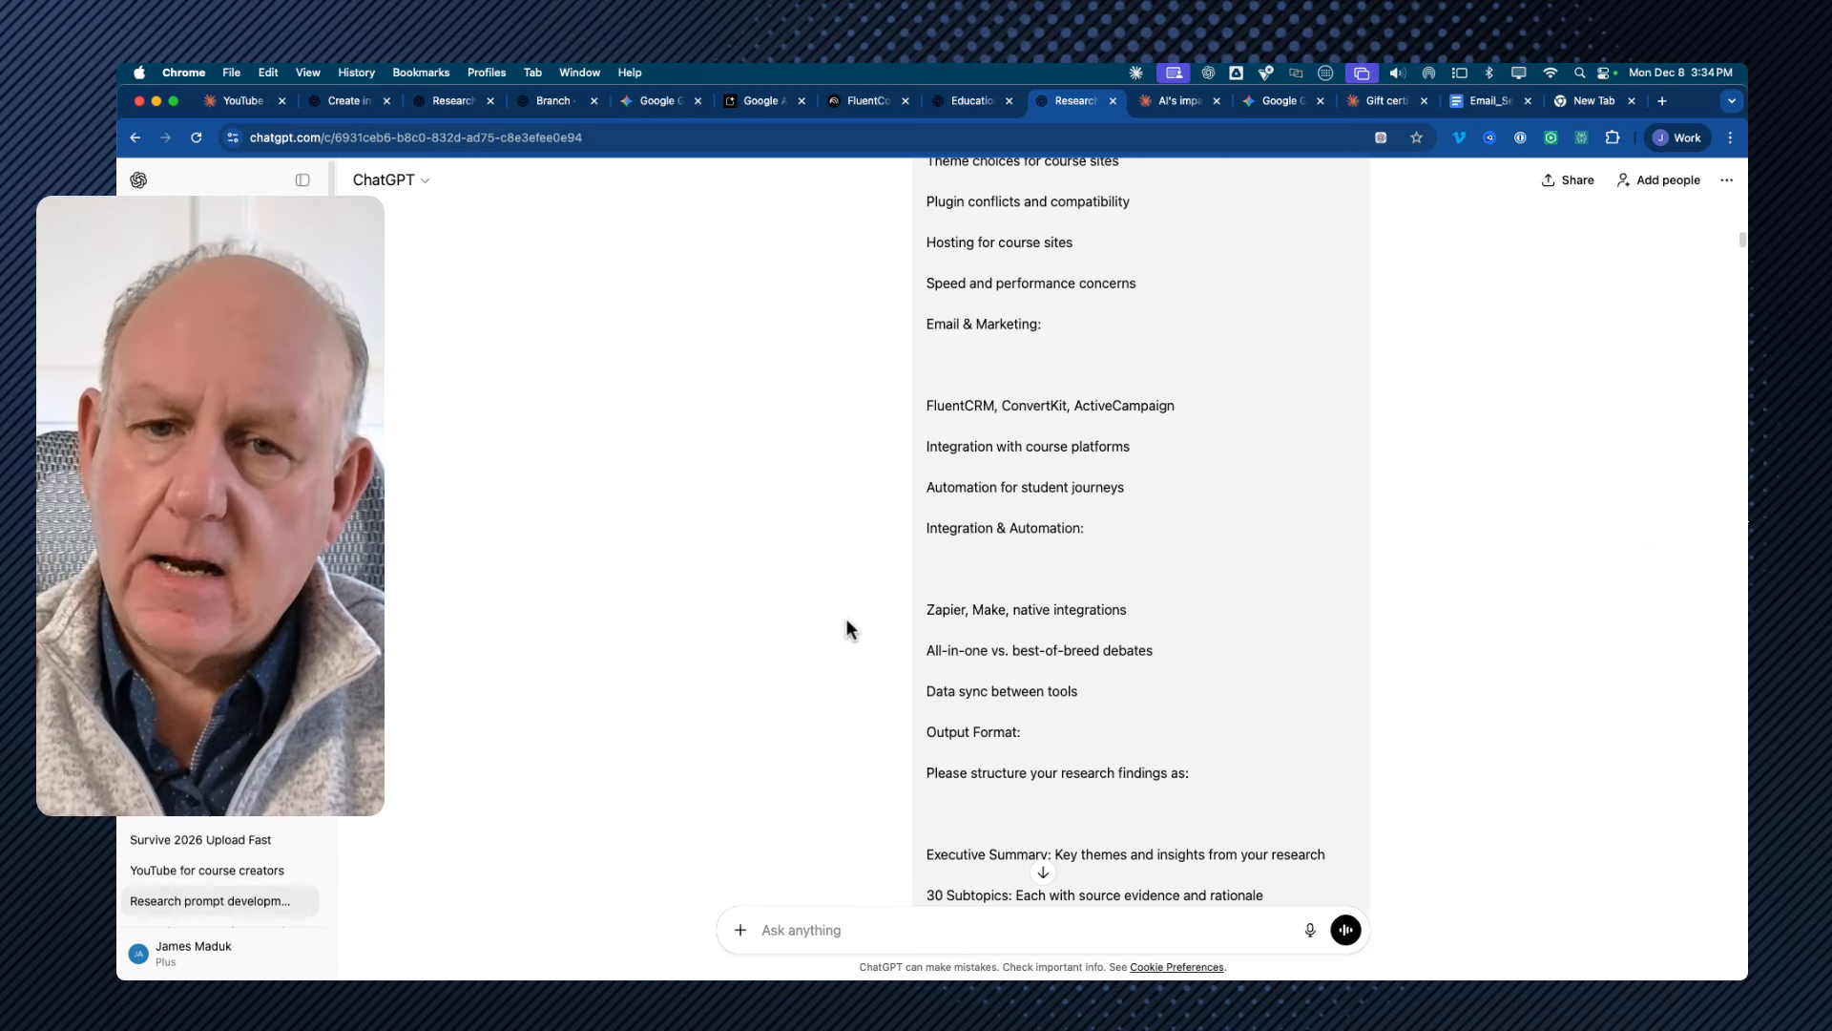
# Step: Review the ChatGPT research prompt and its follow-up limiting research to the Fluent stack, and switch to Xmind to examine the Deep Research branch
pyautogui.scroll(5, 1107, 587)
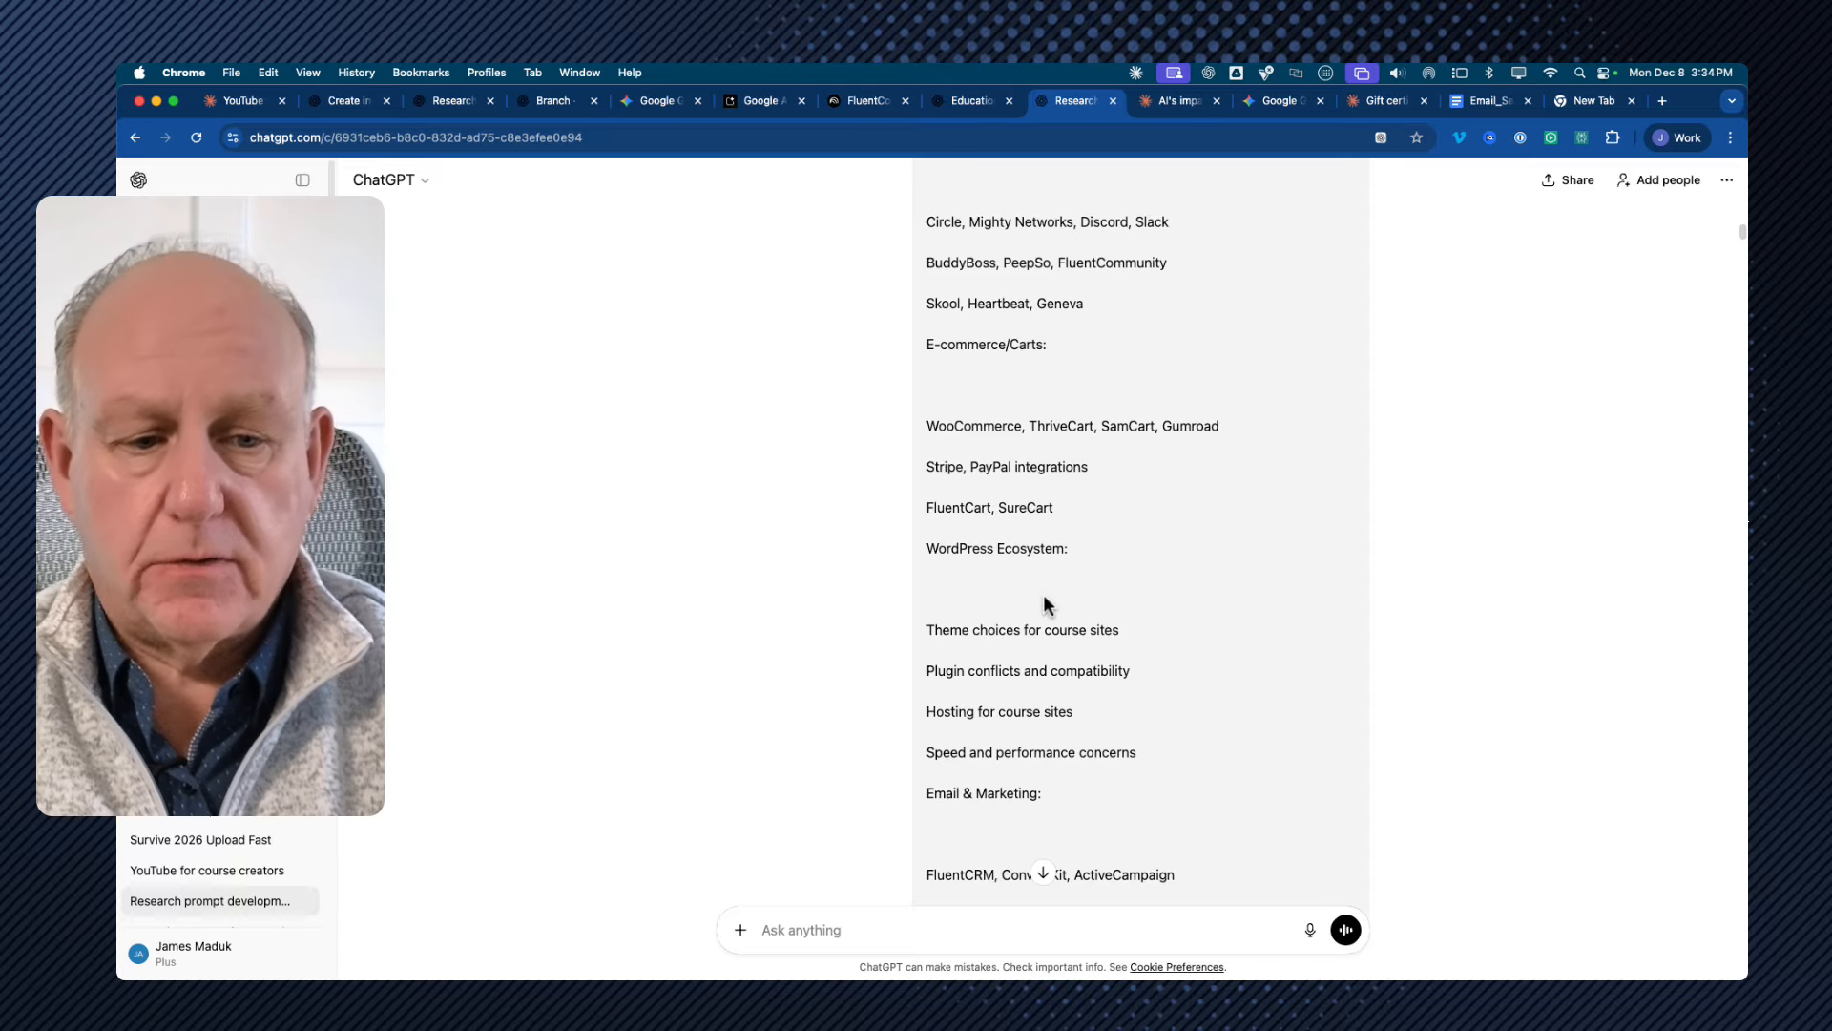
pyautogui.scroll(-12, 1046, 603)
pyautogui.scroll(-7, 1046, 603)
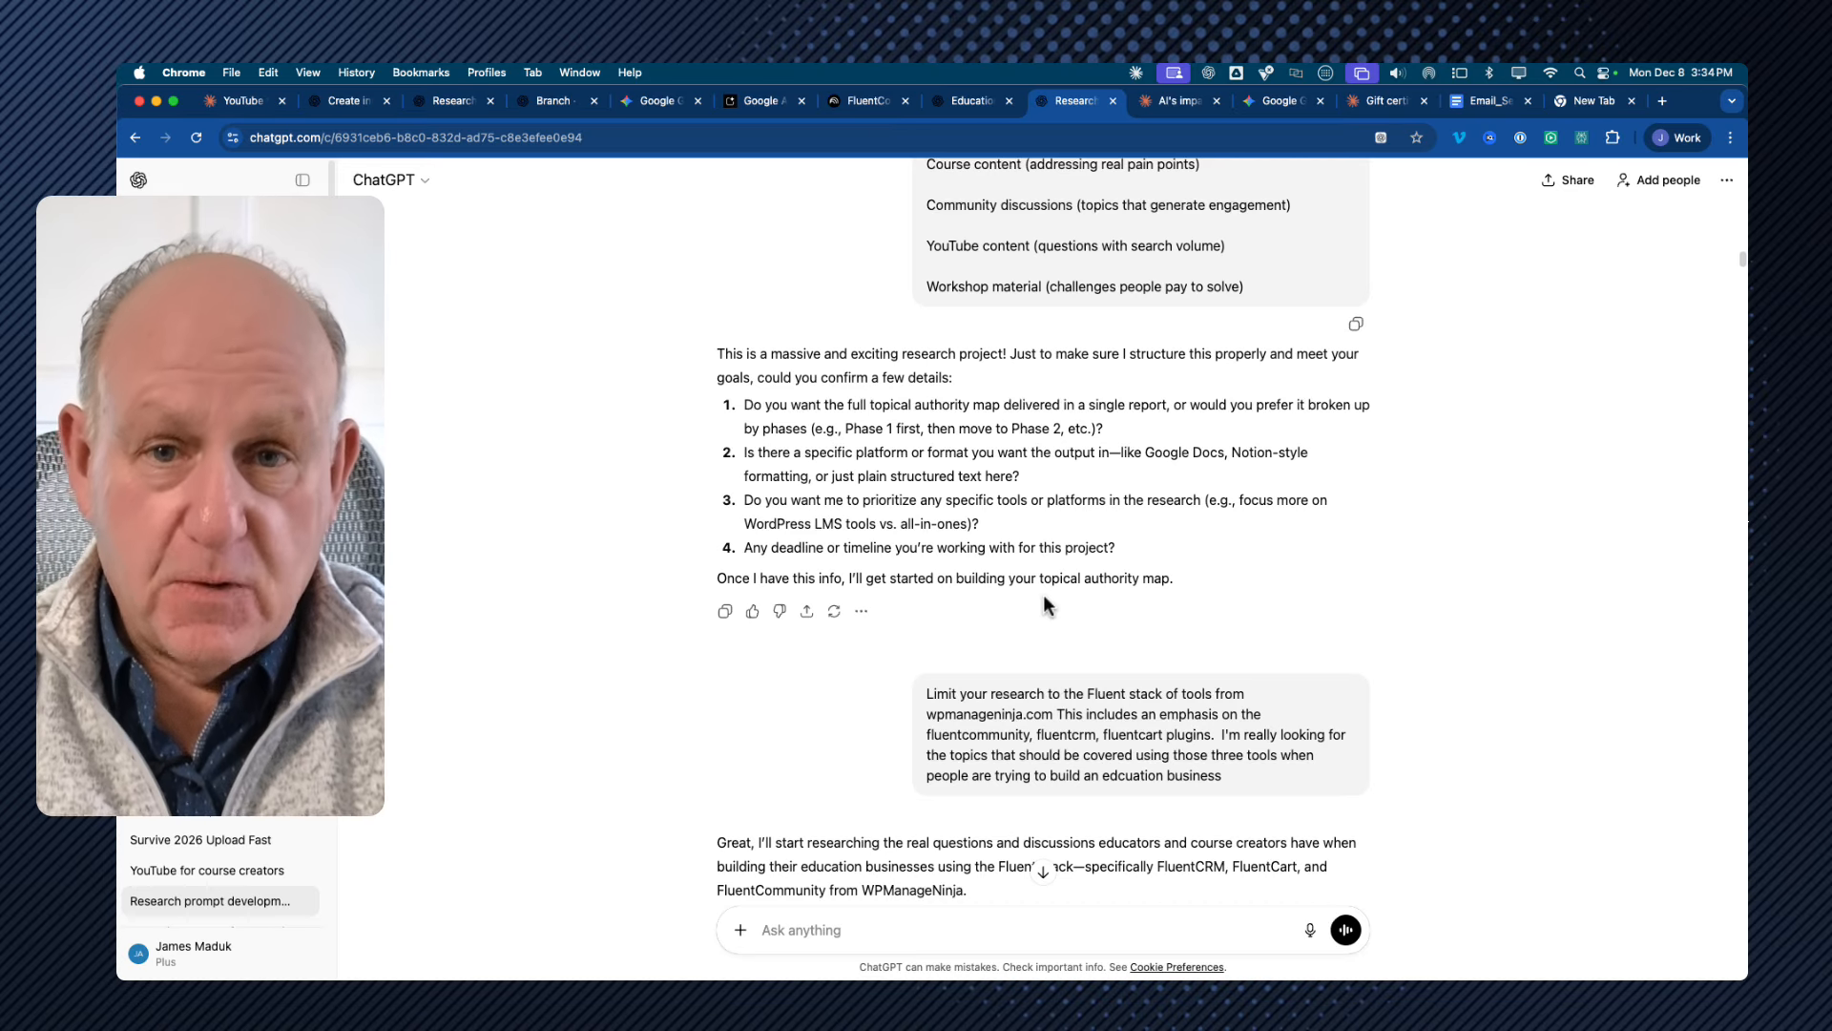
pyautogui.scroll(-1, 1044, 603)
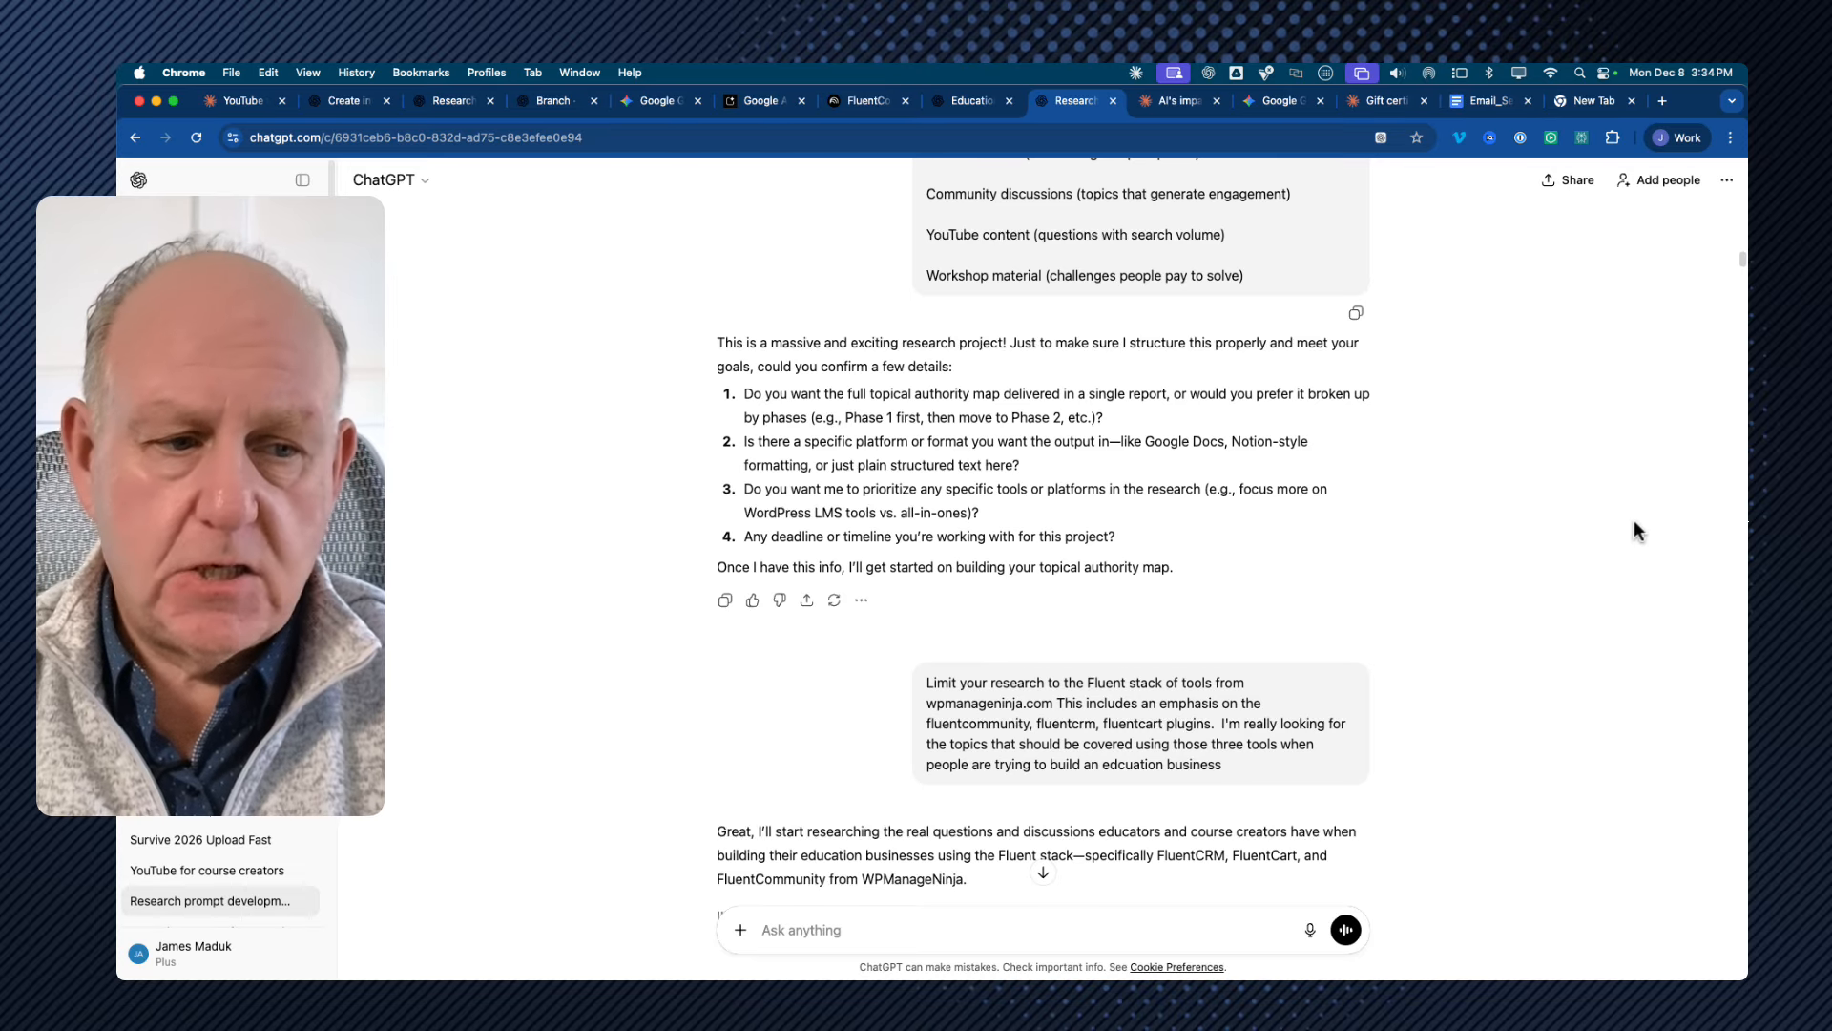
pyautogui.moveTo(1739, 71)
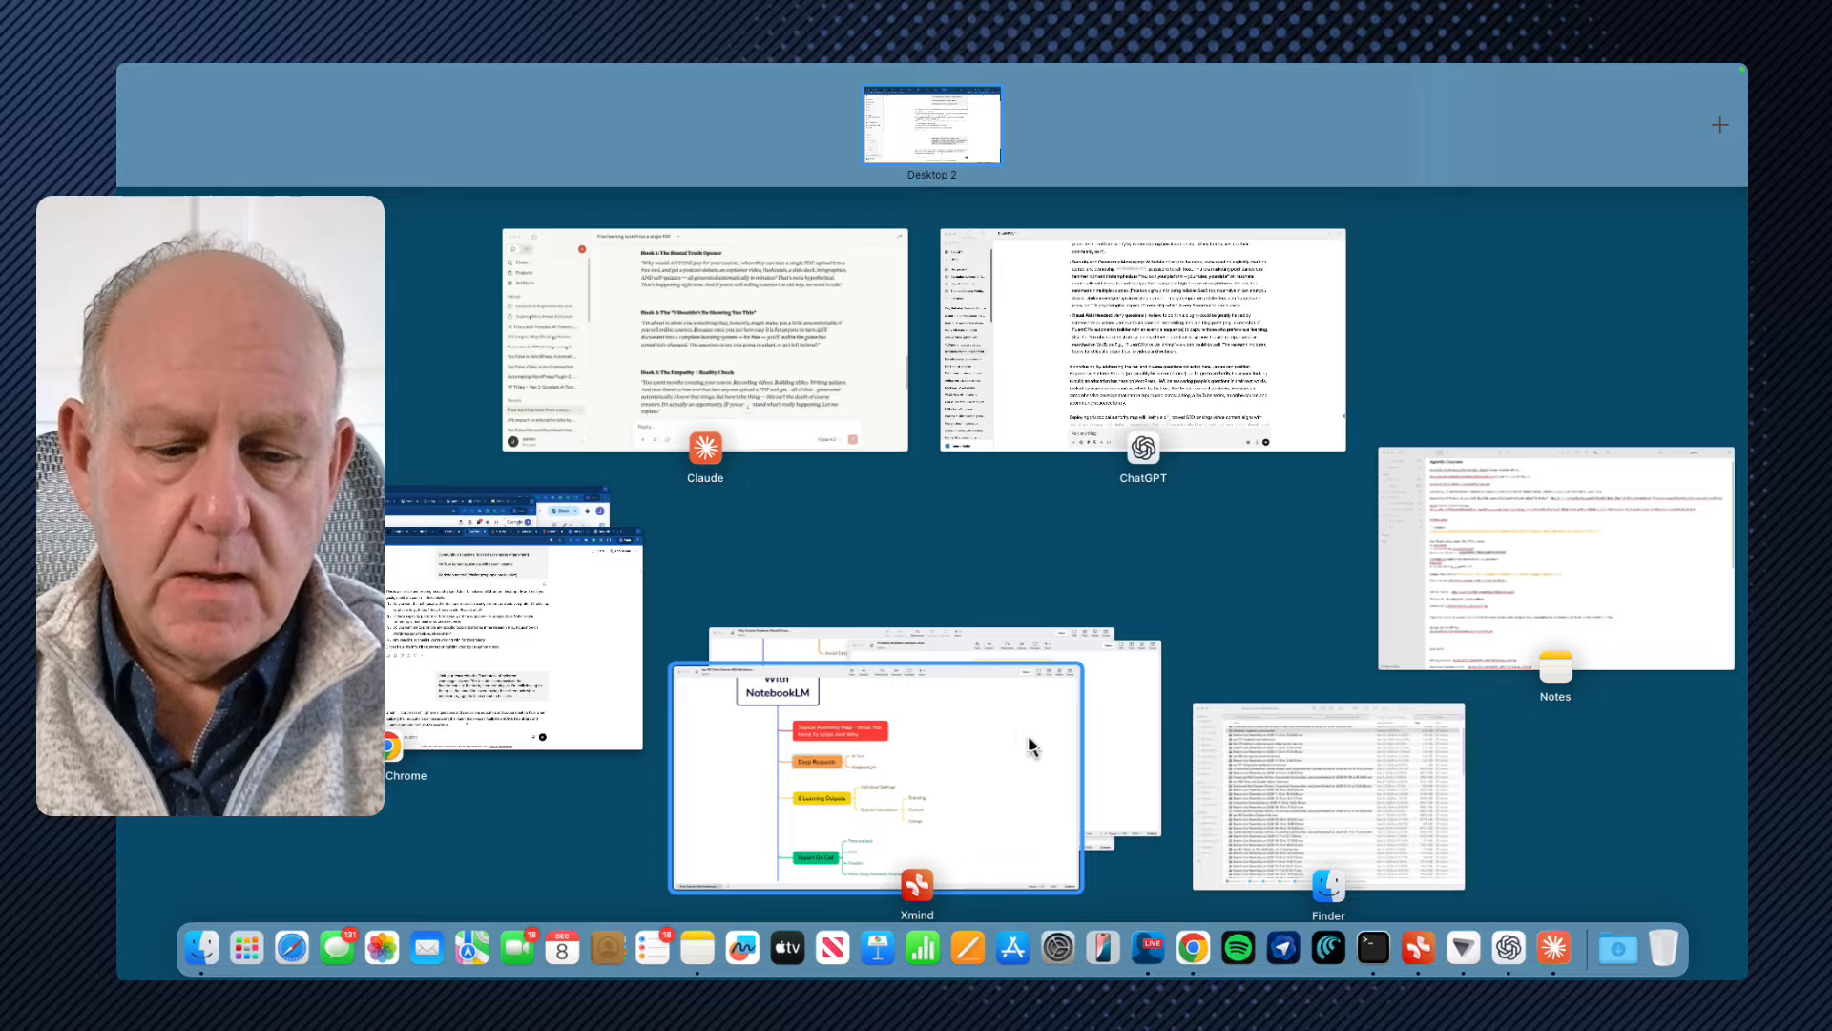
pyautogui.click(1030, 744)
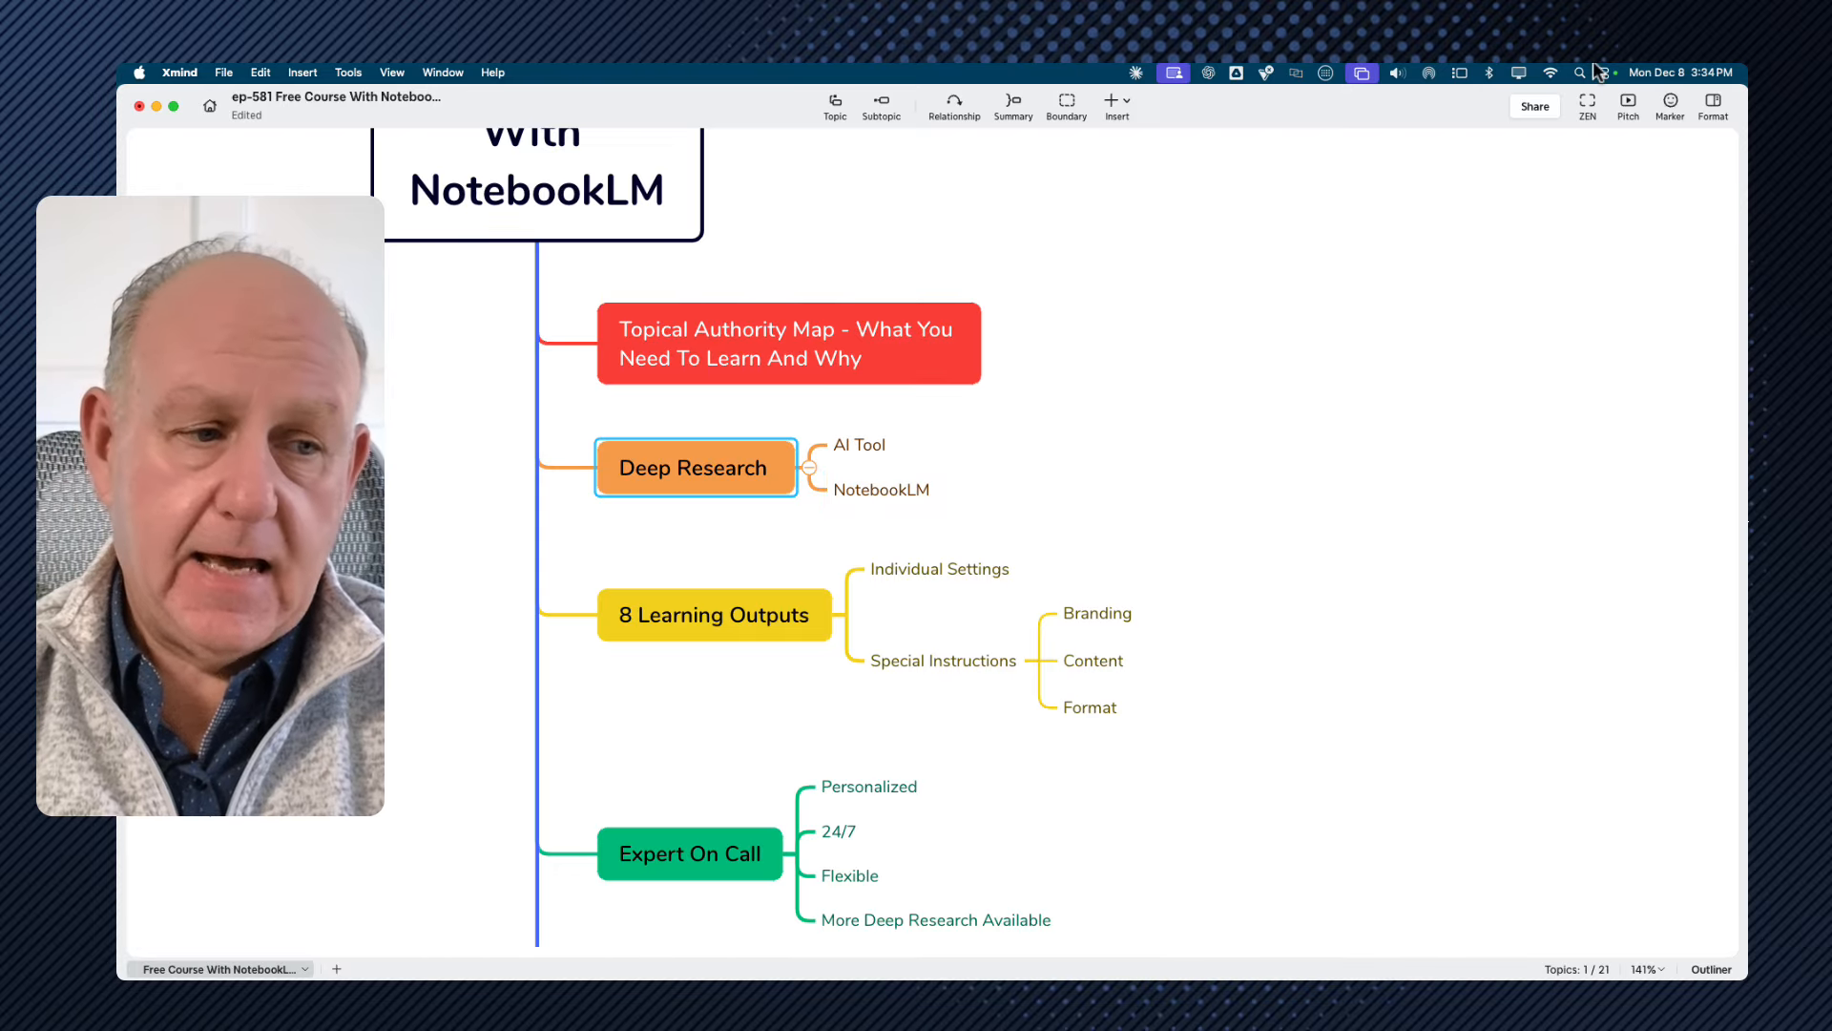
# Step: Switch back to Chrome, go to the FluentCommunity notebook in NotebookLM, and show the available research modes for finding web sources
pyautogui.hotkey('ctrl', 'Up')
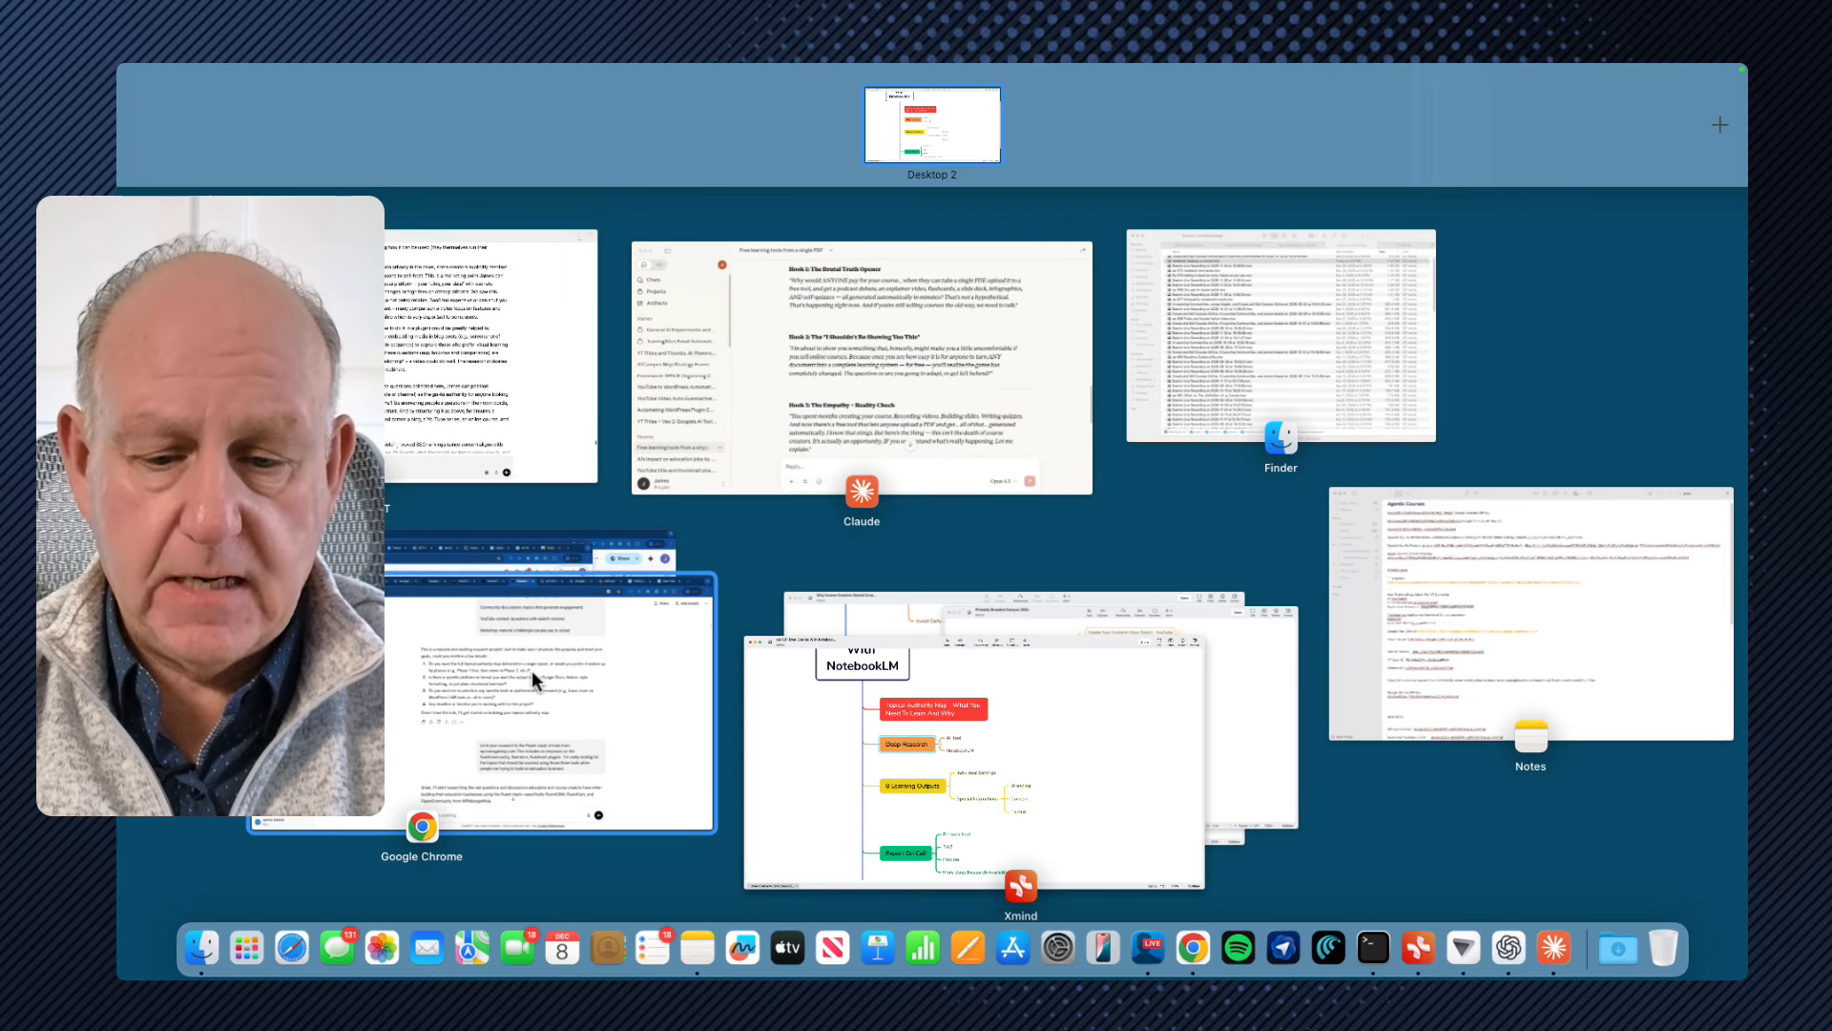
pyautogui.click(532, 679)
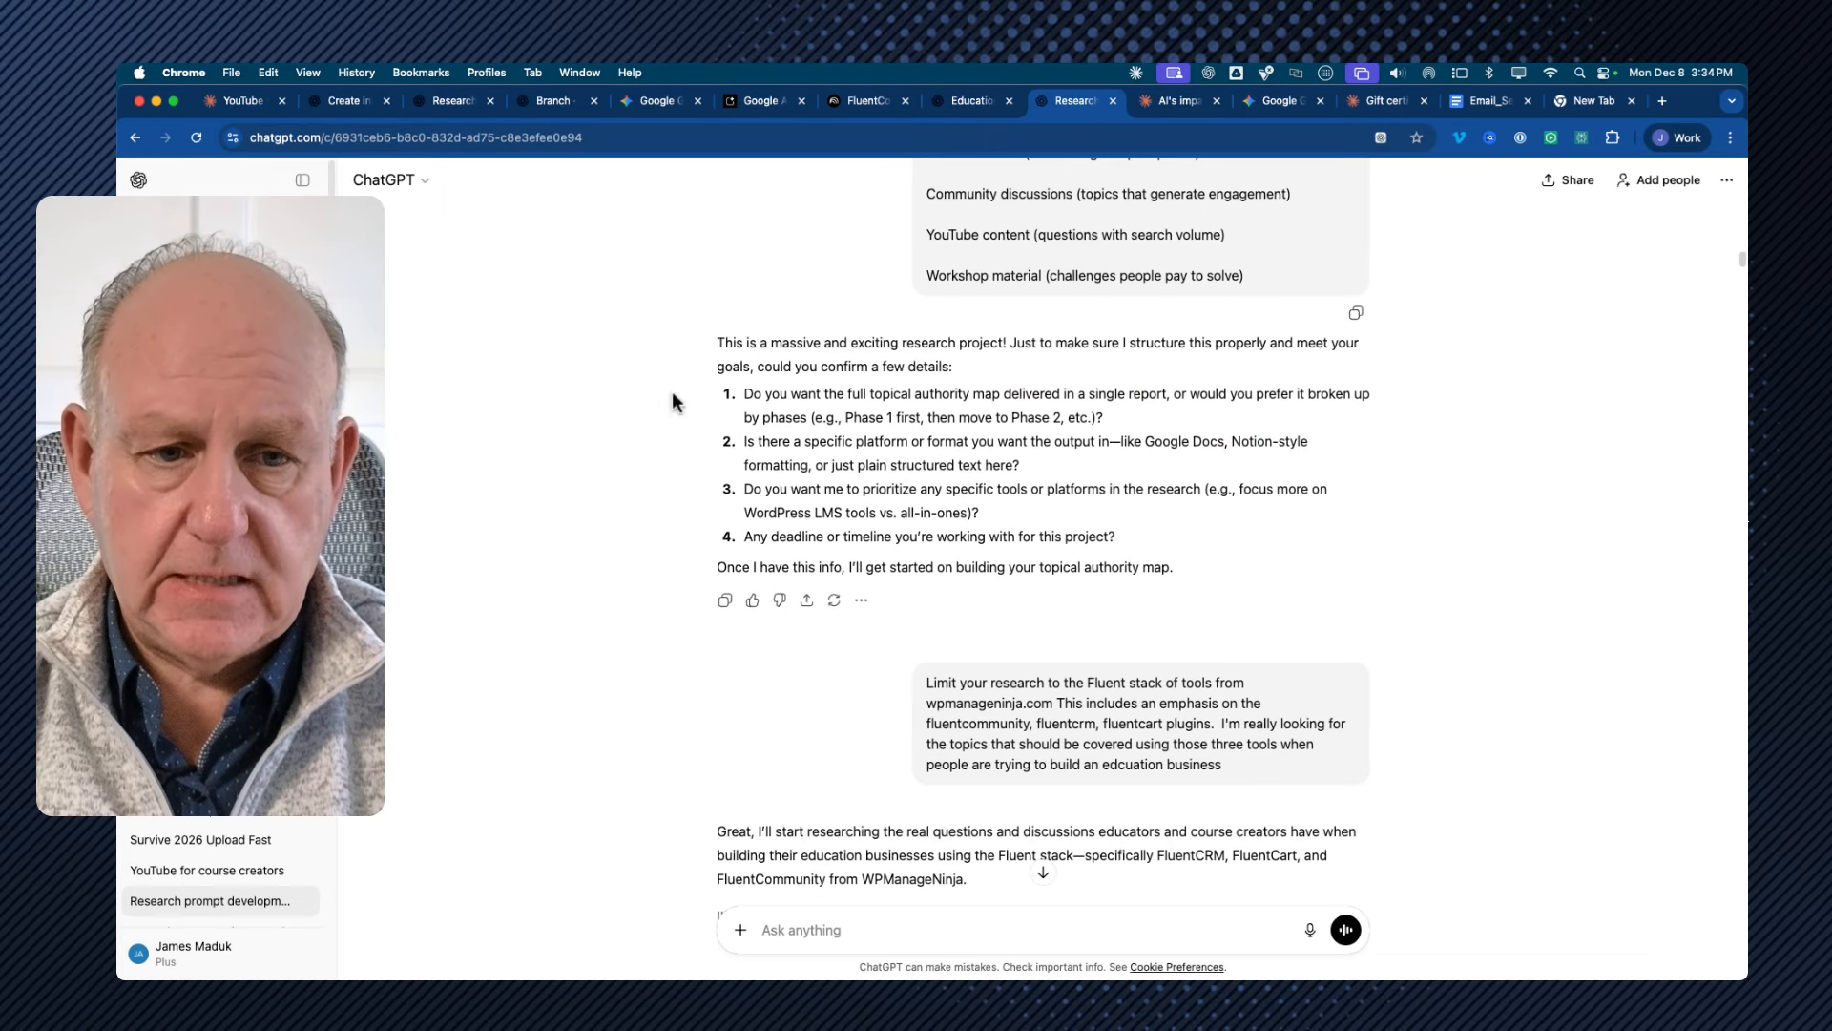
pyautogui.click(868, 101)
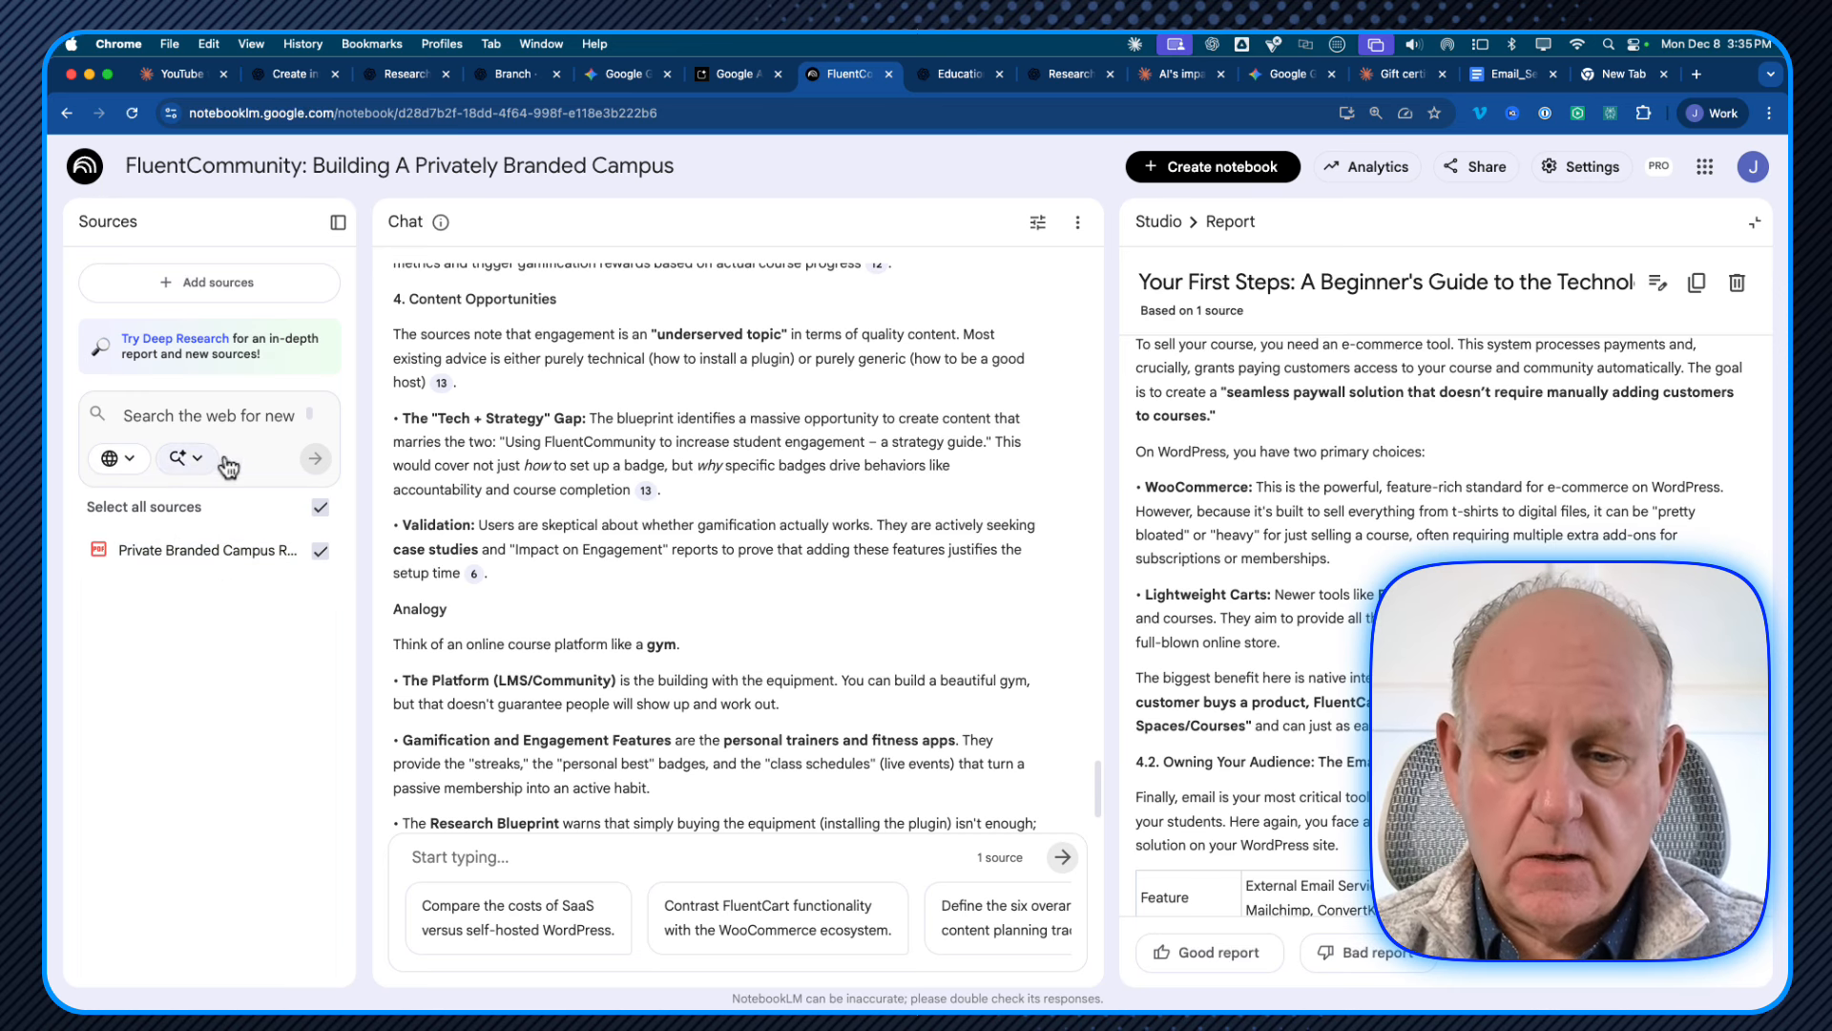
pyautogui.click(191, 459)
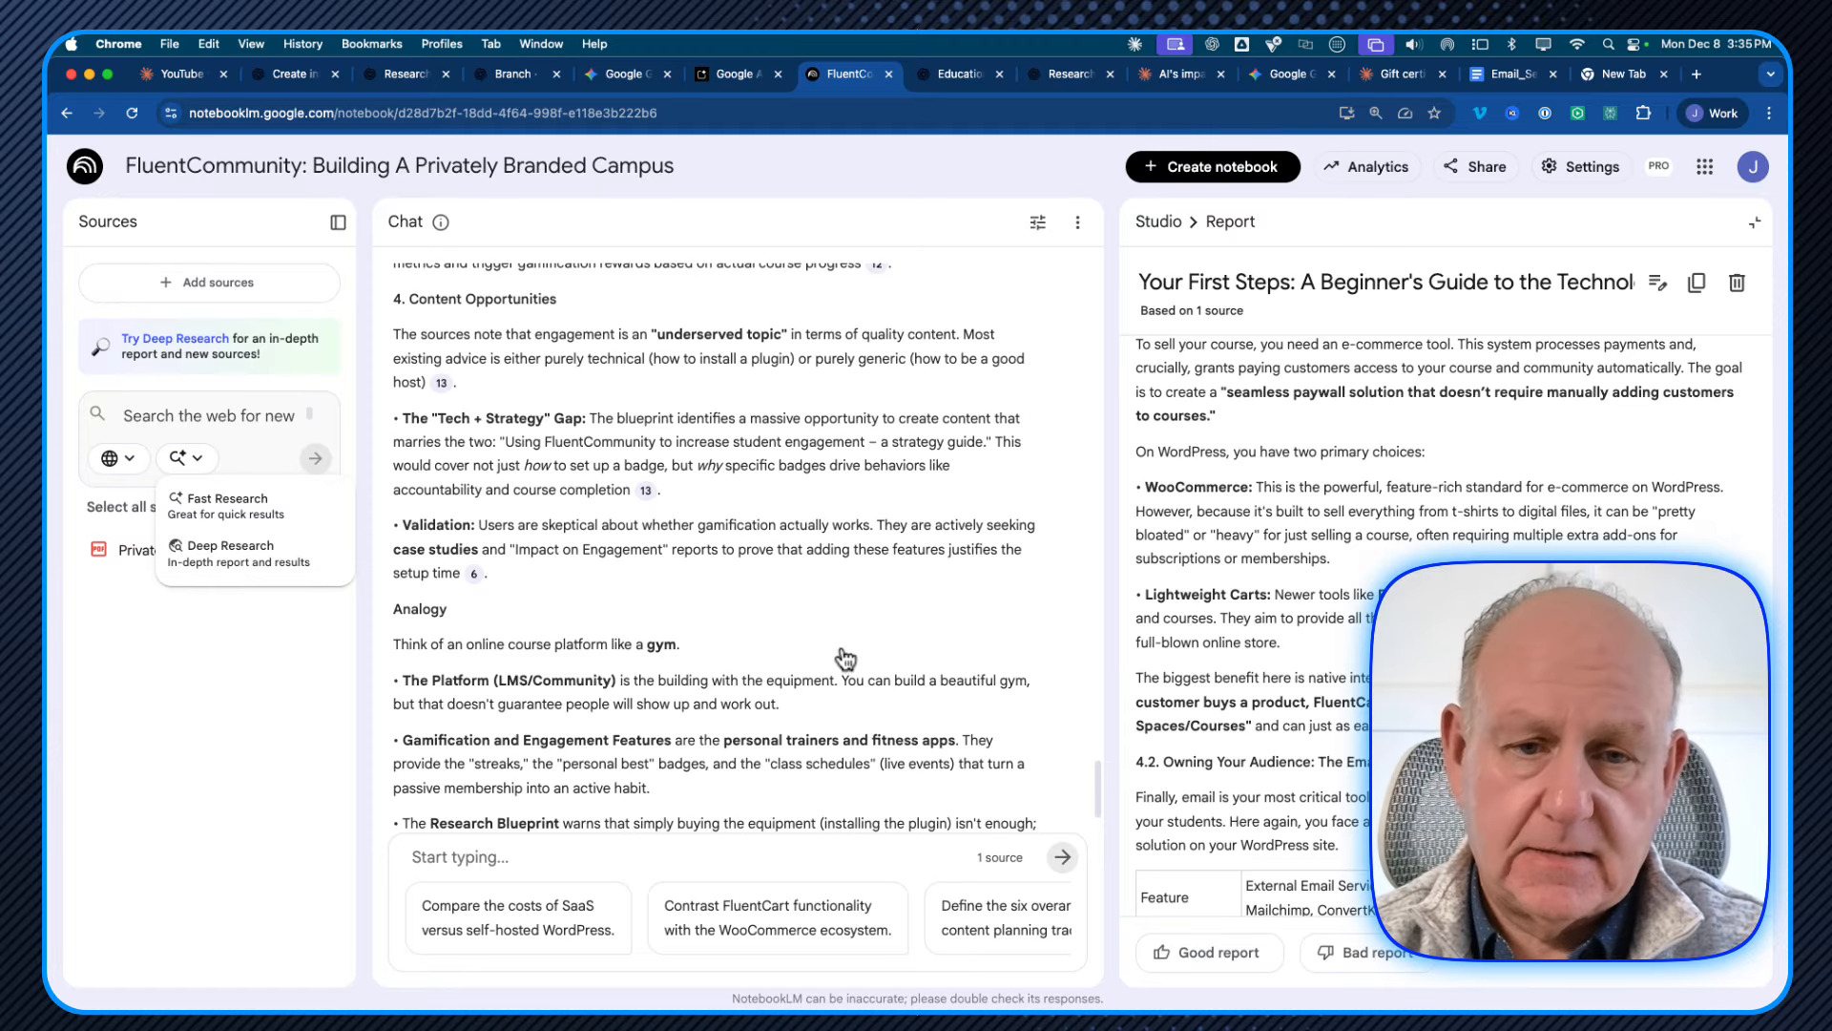
# Step: Switch to the Xmind map and review the branches from Topical Authority Map down to Course Replaced
pyautogui.hotkey('ctrl', 'Up')
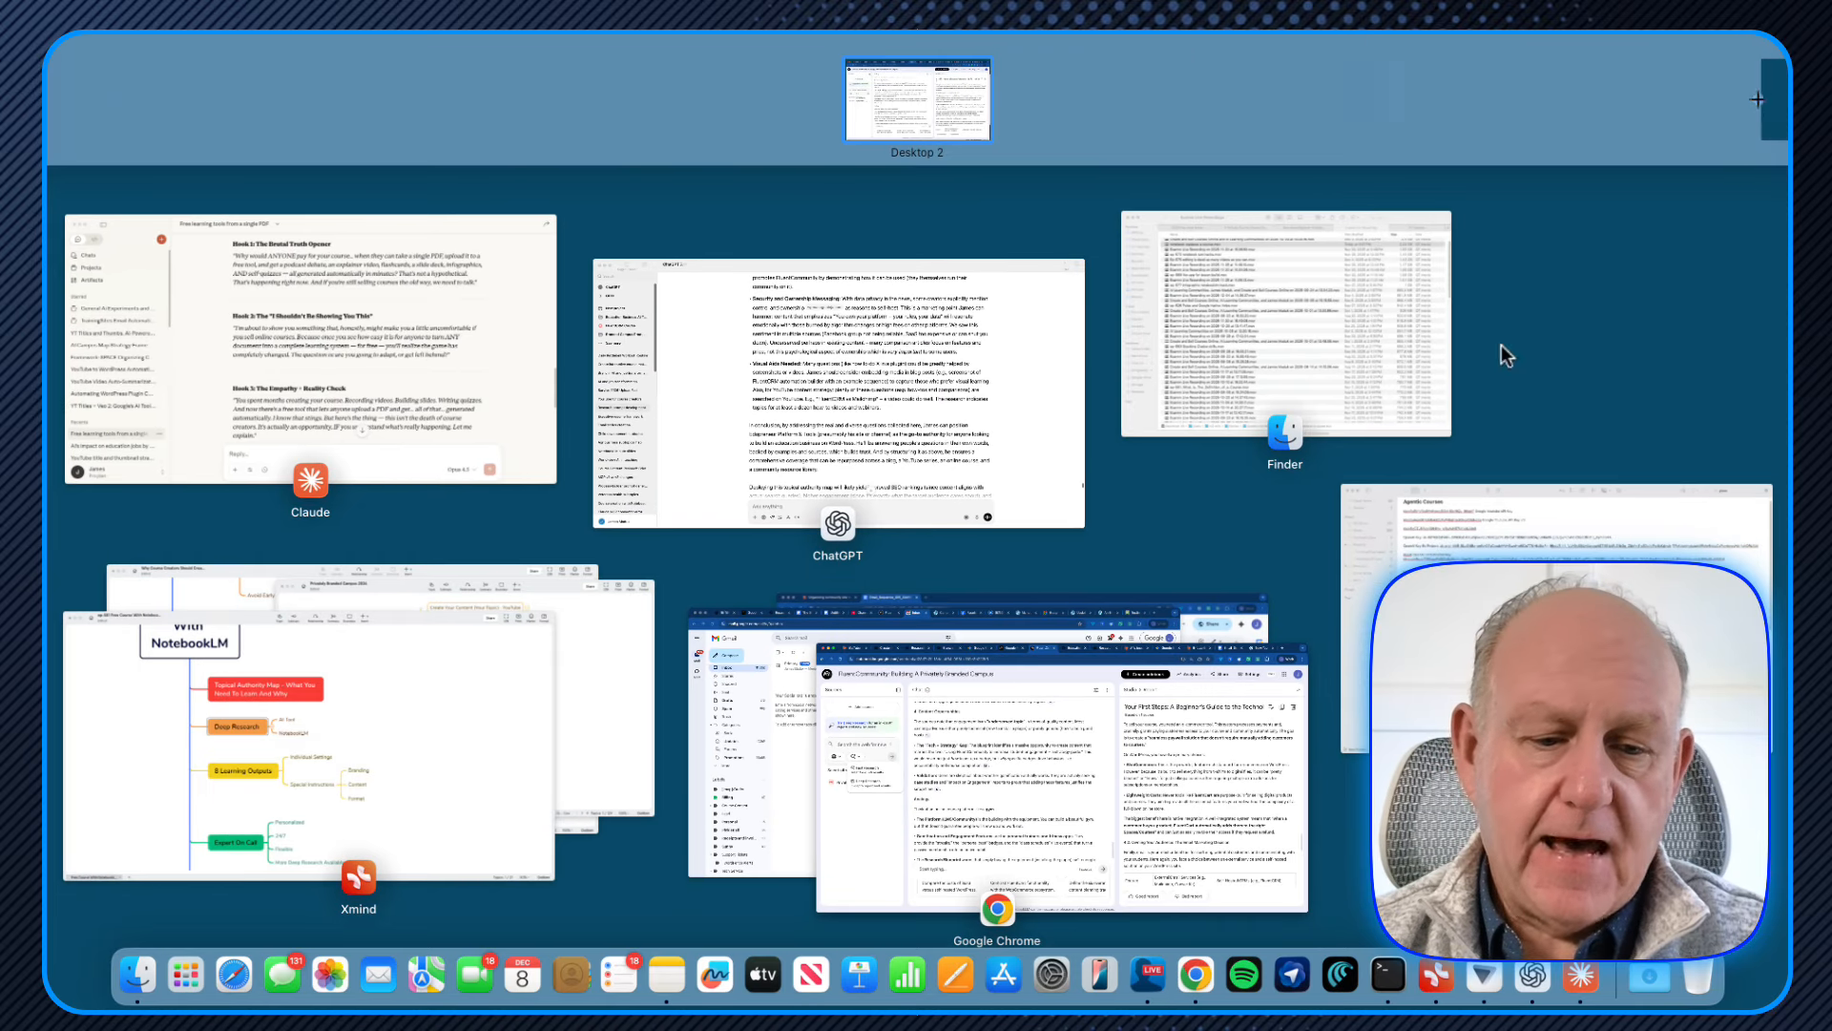
pyautogui.click(457, 718)
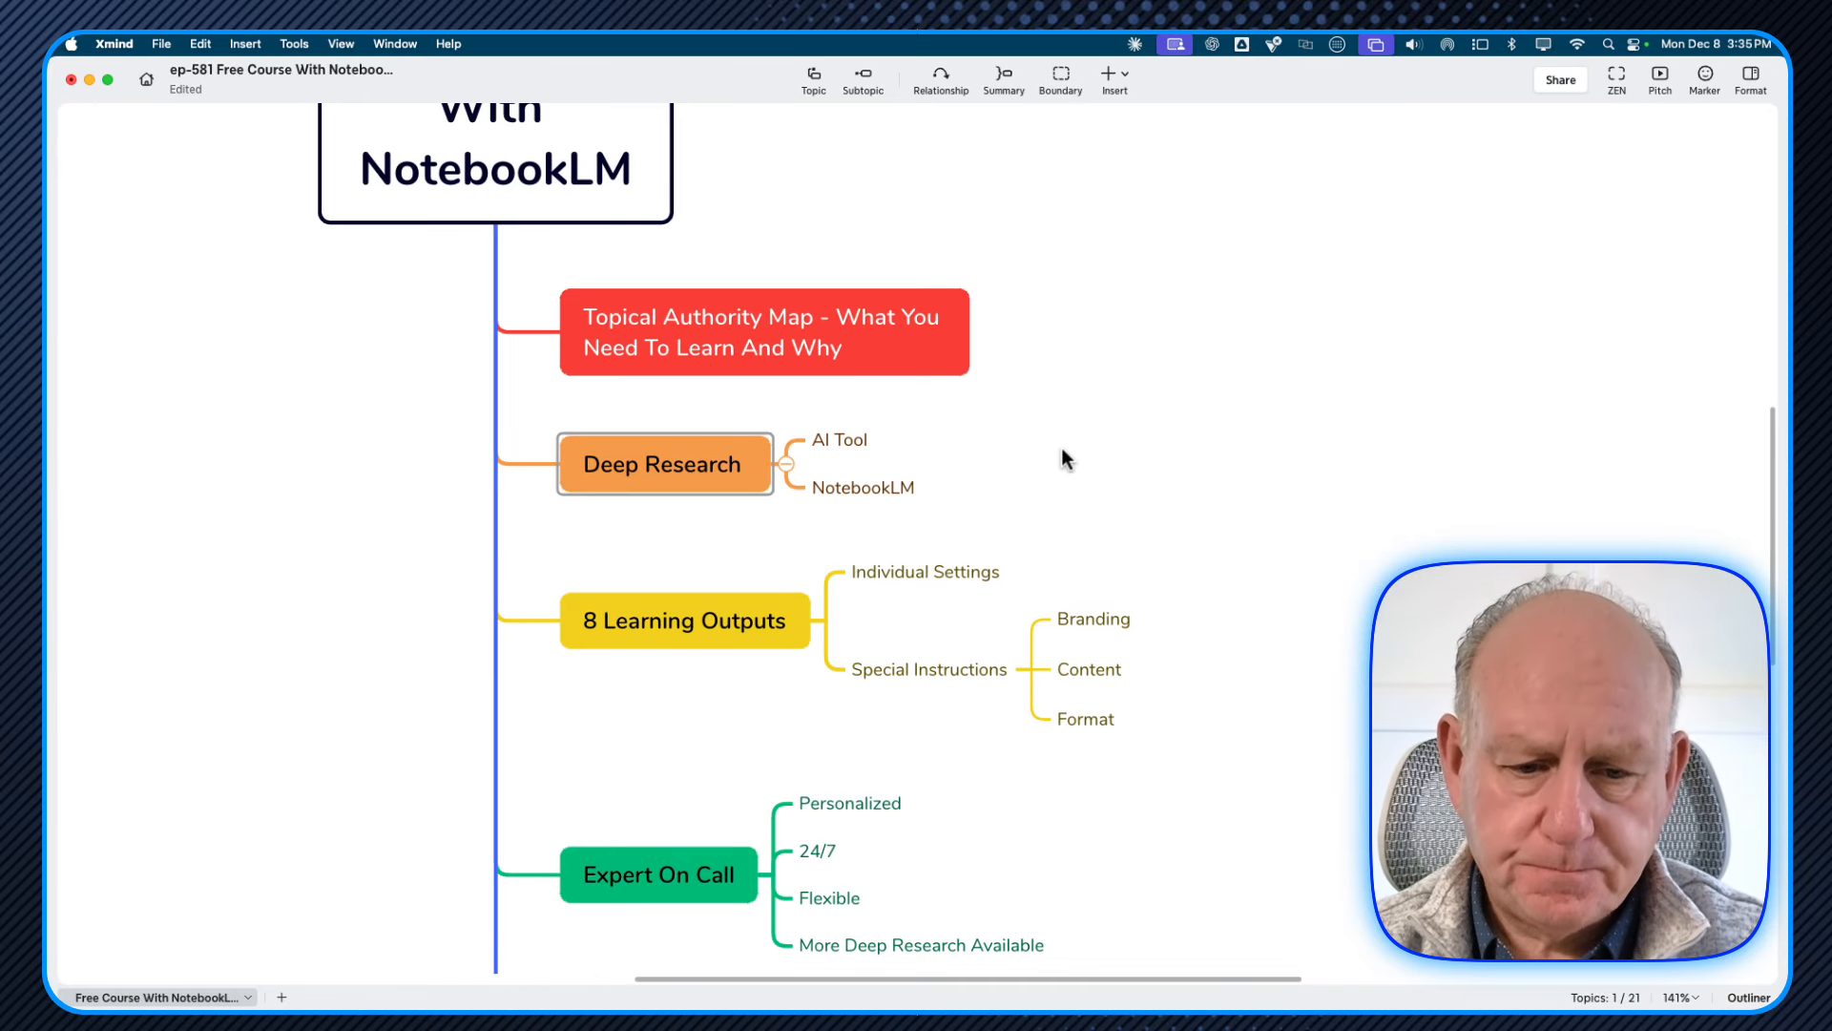
pyautogui.scroll(-3, 1164, 529)
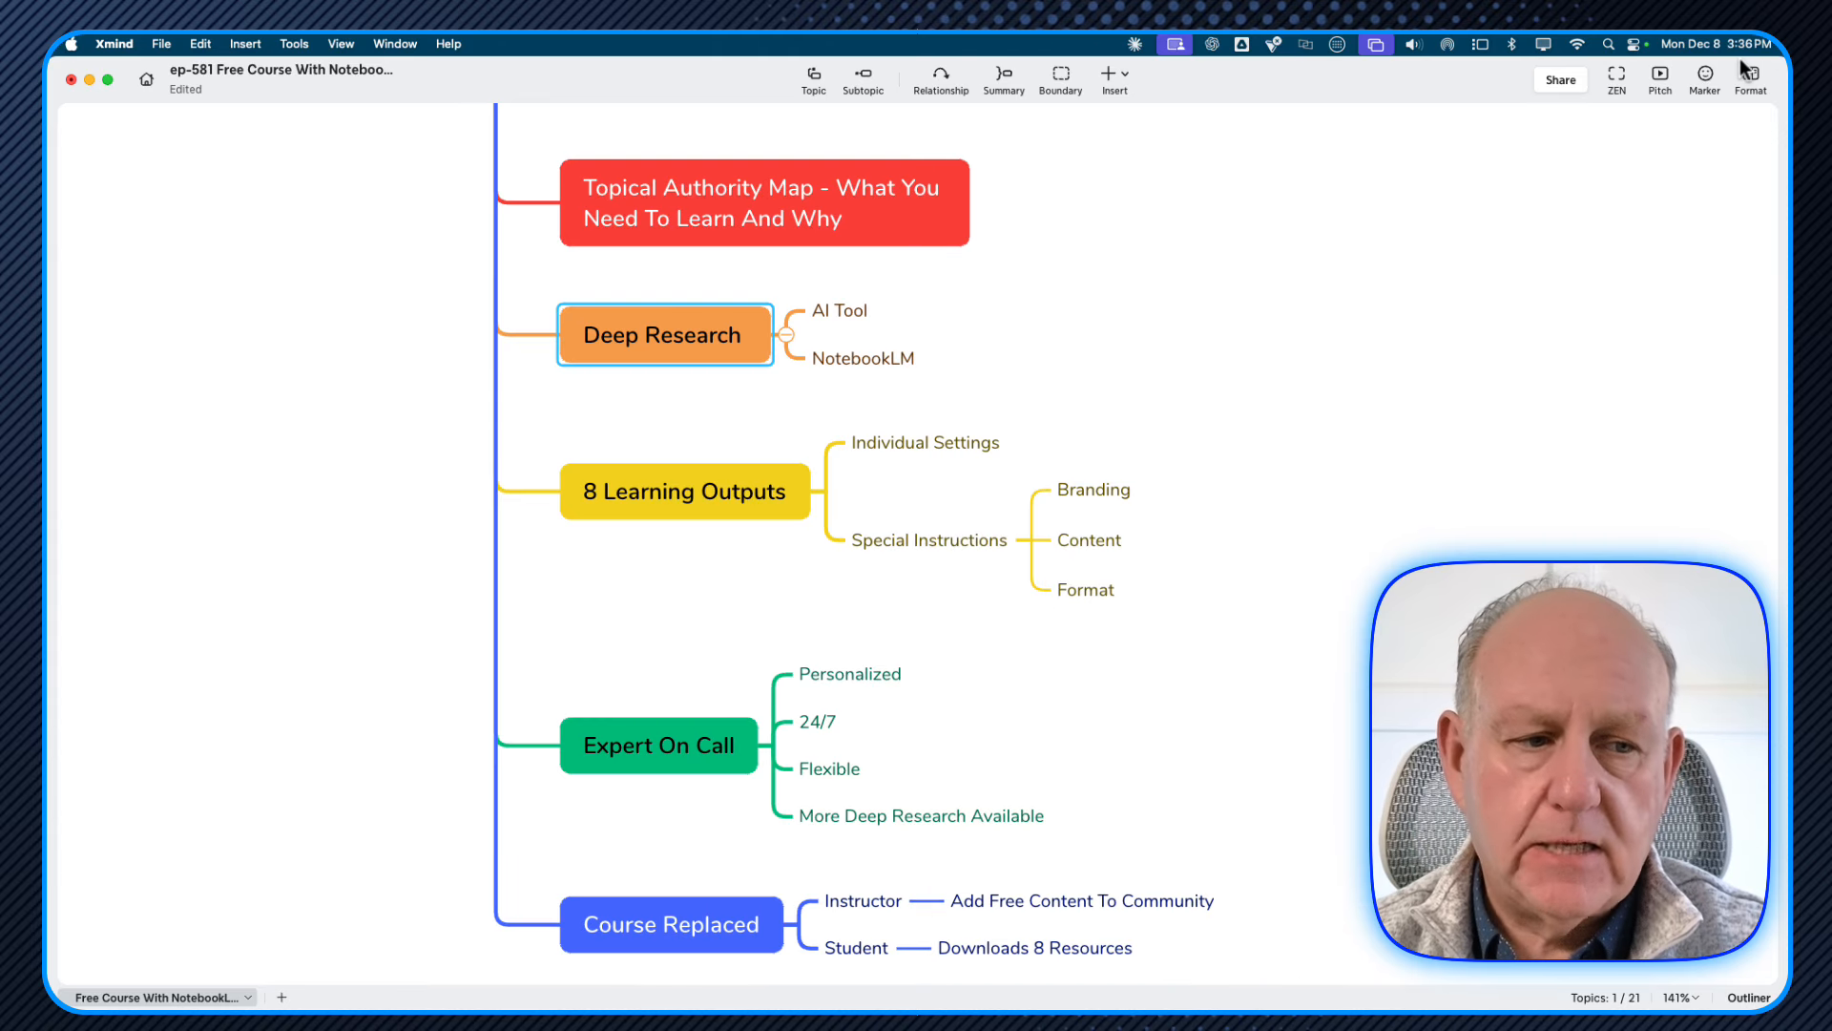
# Step: Return to the NotebookLM notebook in Chrome, close the open report, and widen the Studio area by narrowing the chat
pyautogui.moveTo(1788, 34)
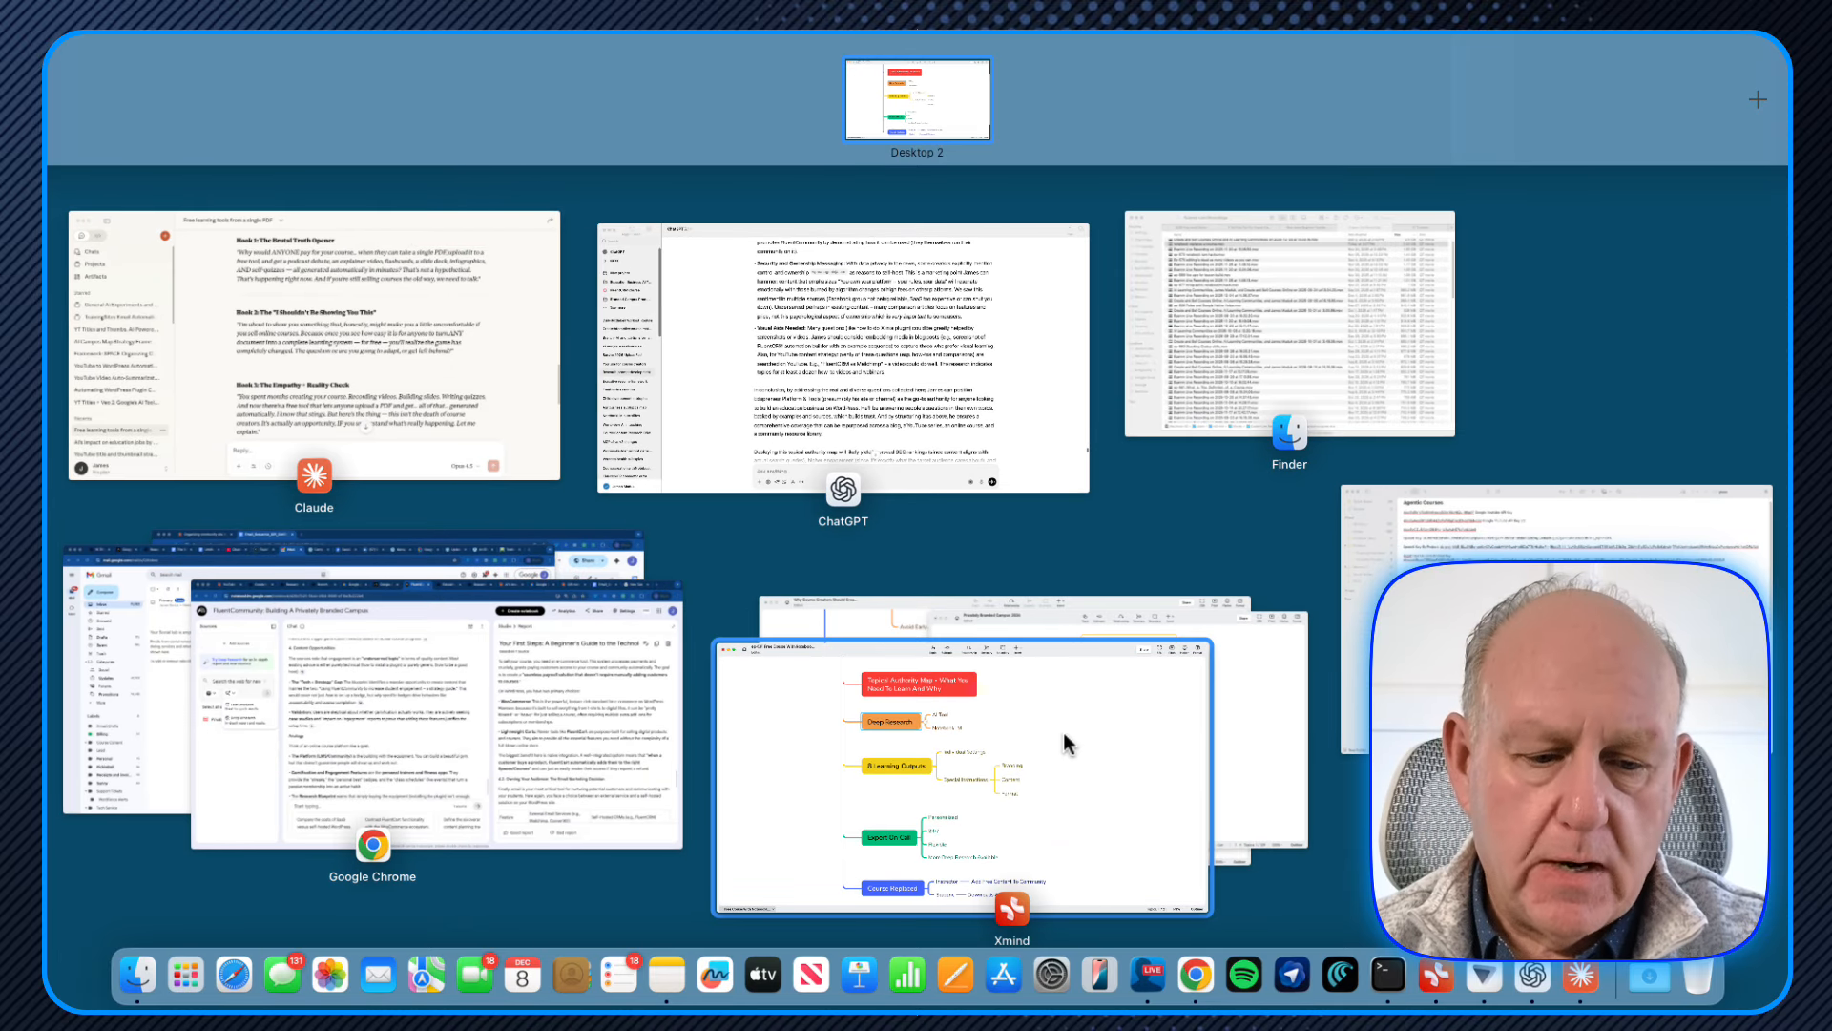
pyautogui.click(469, 749)
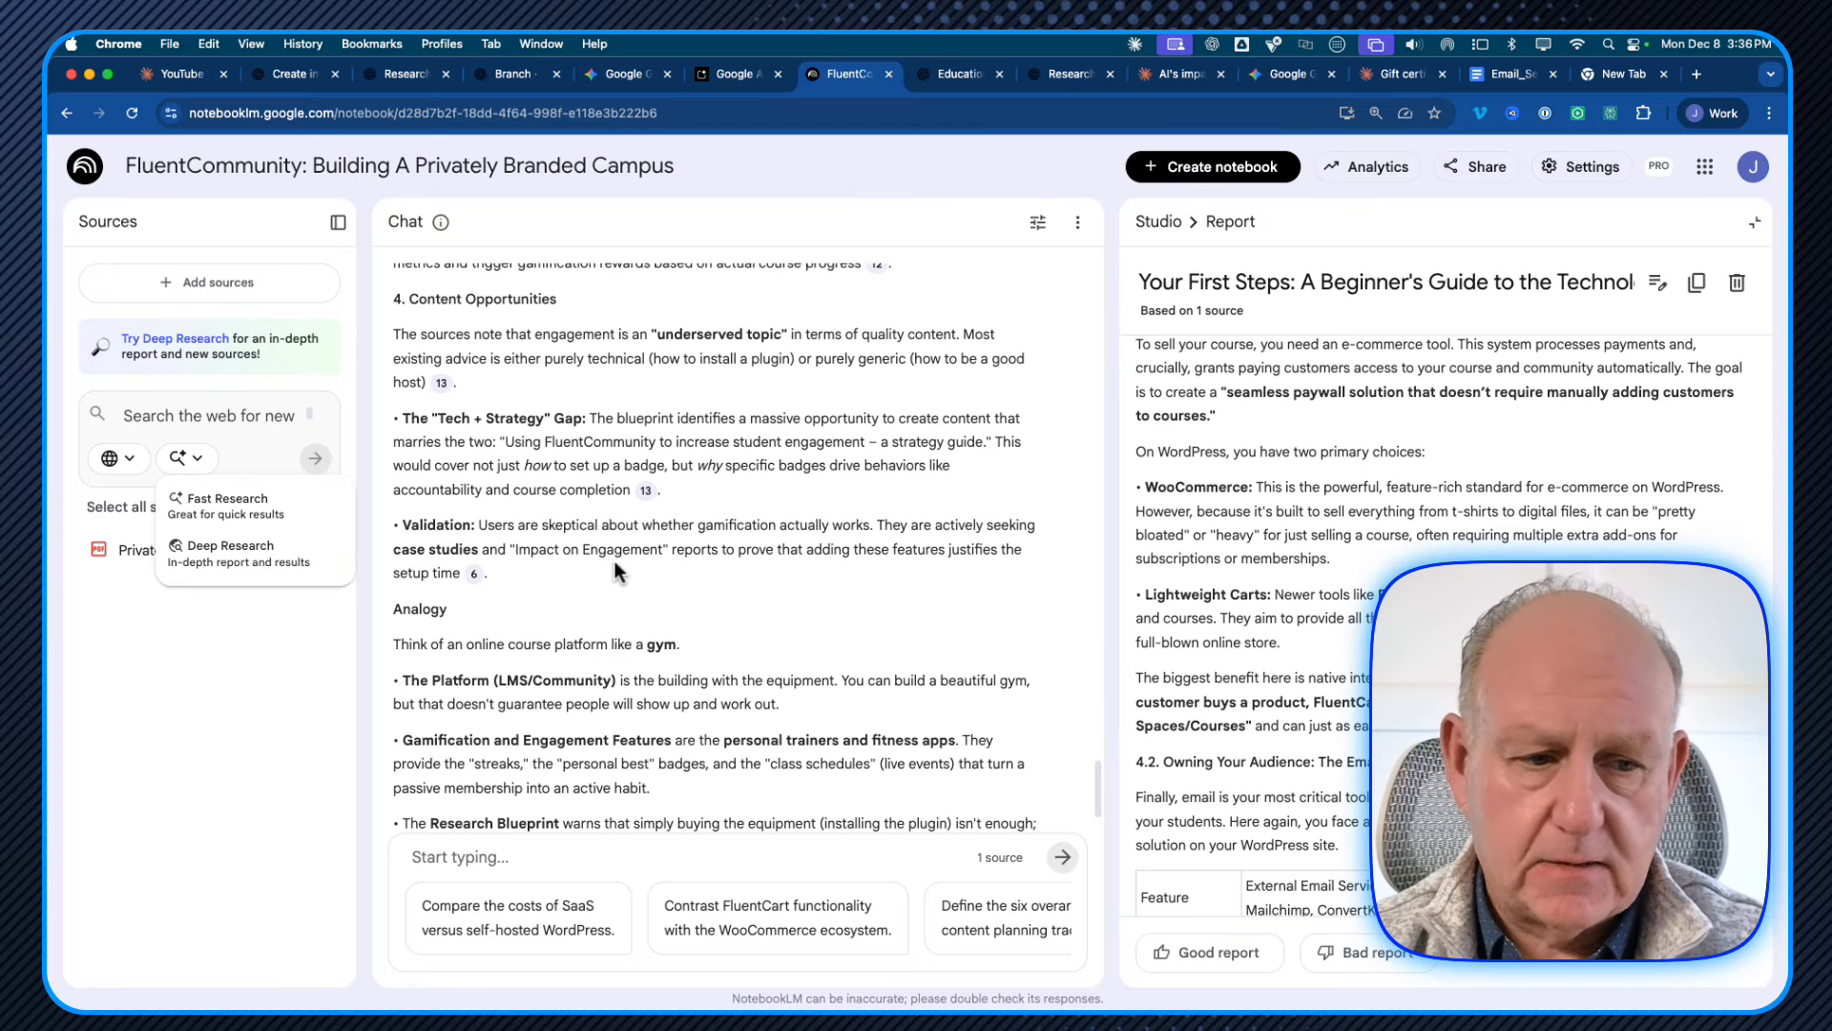
pyautogui.click(1755, 232)
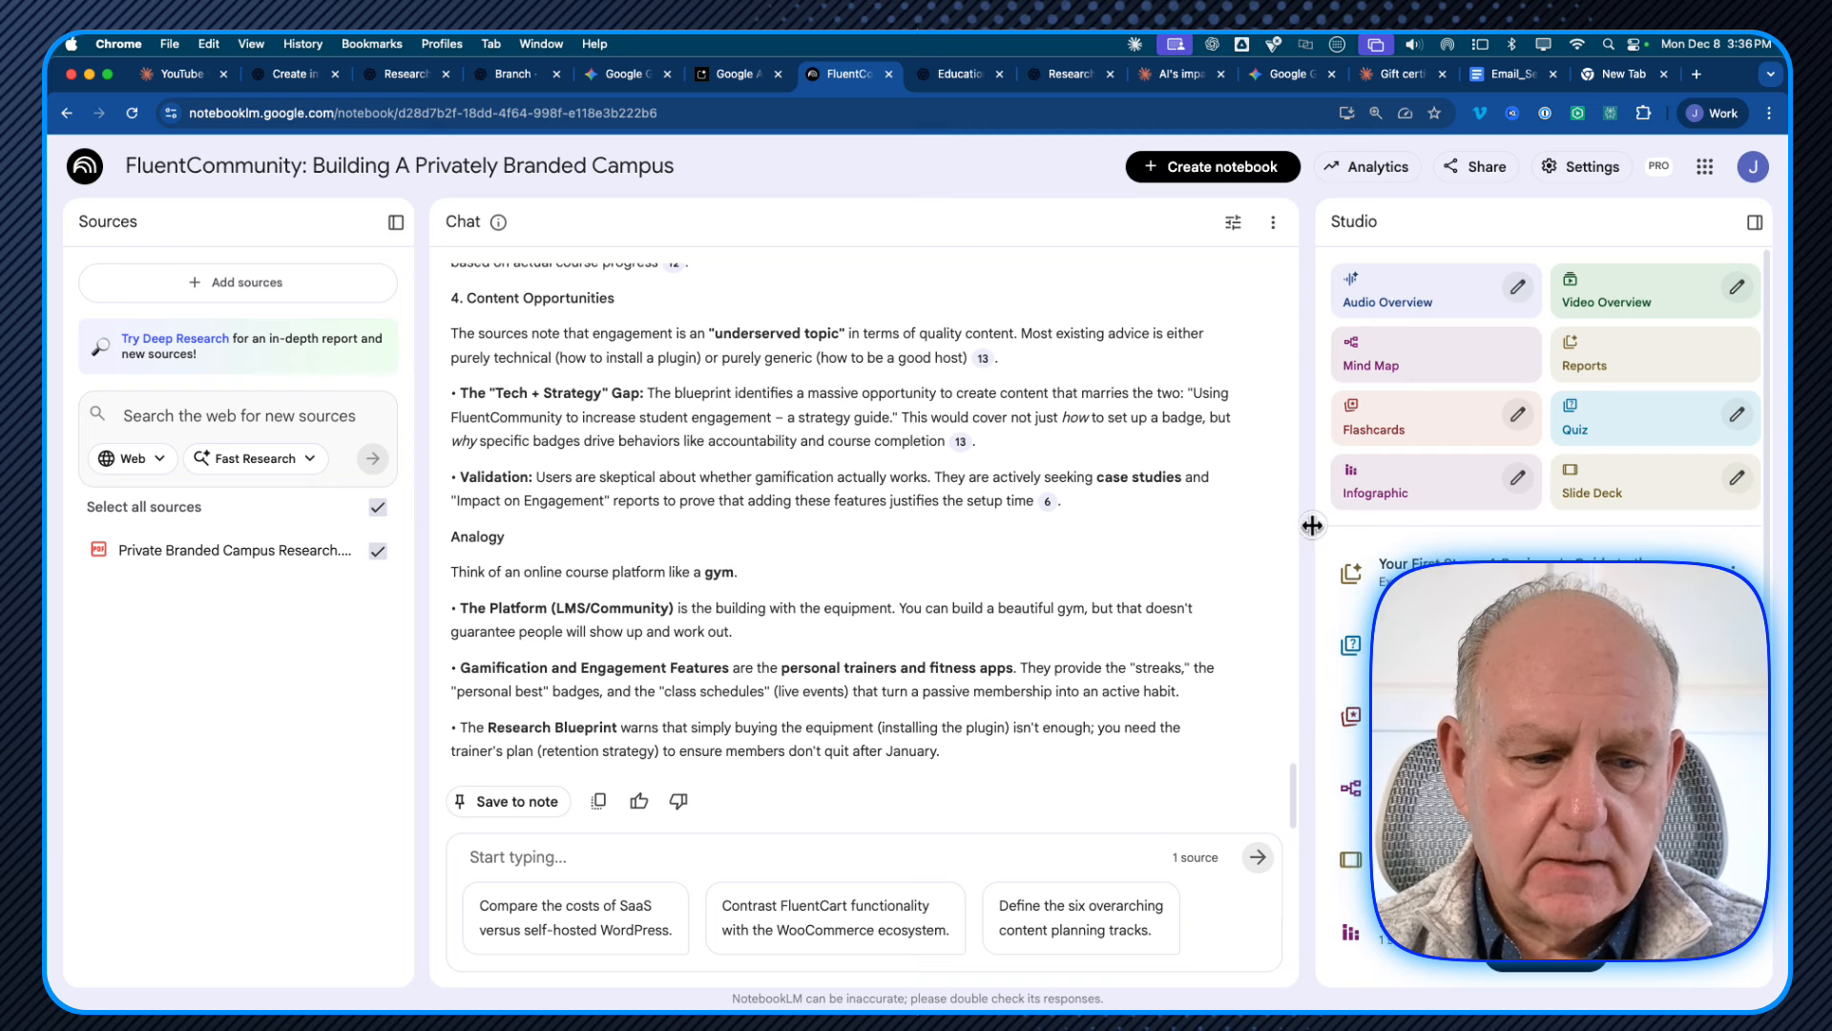
pyautogui.moveTo(1314, 525); pyautogui.dragTo(833, 539)
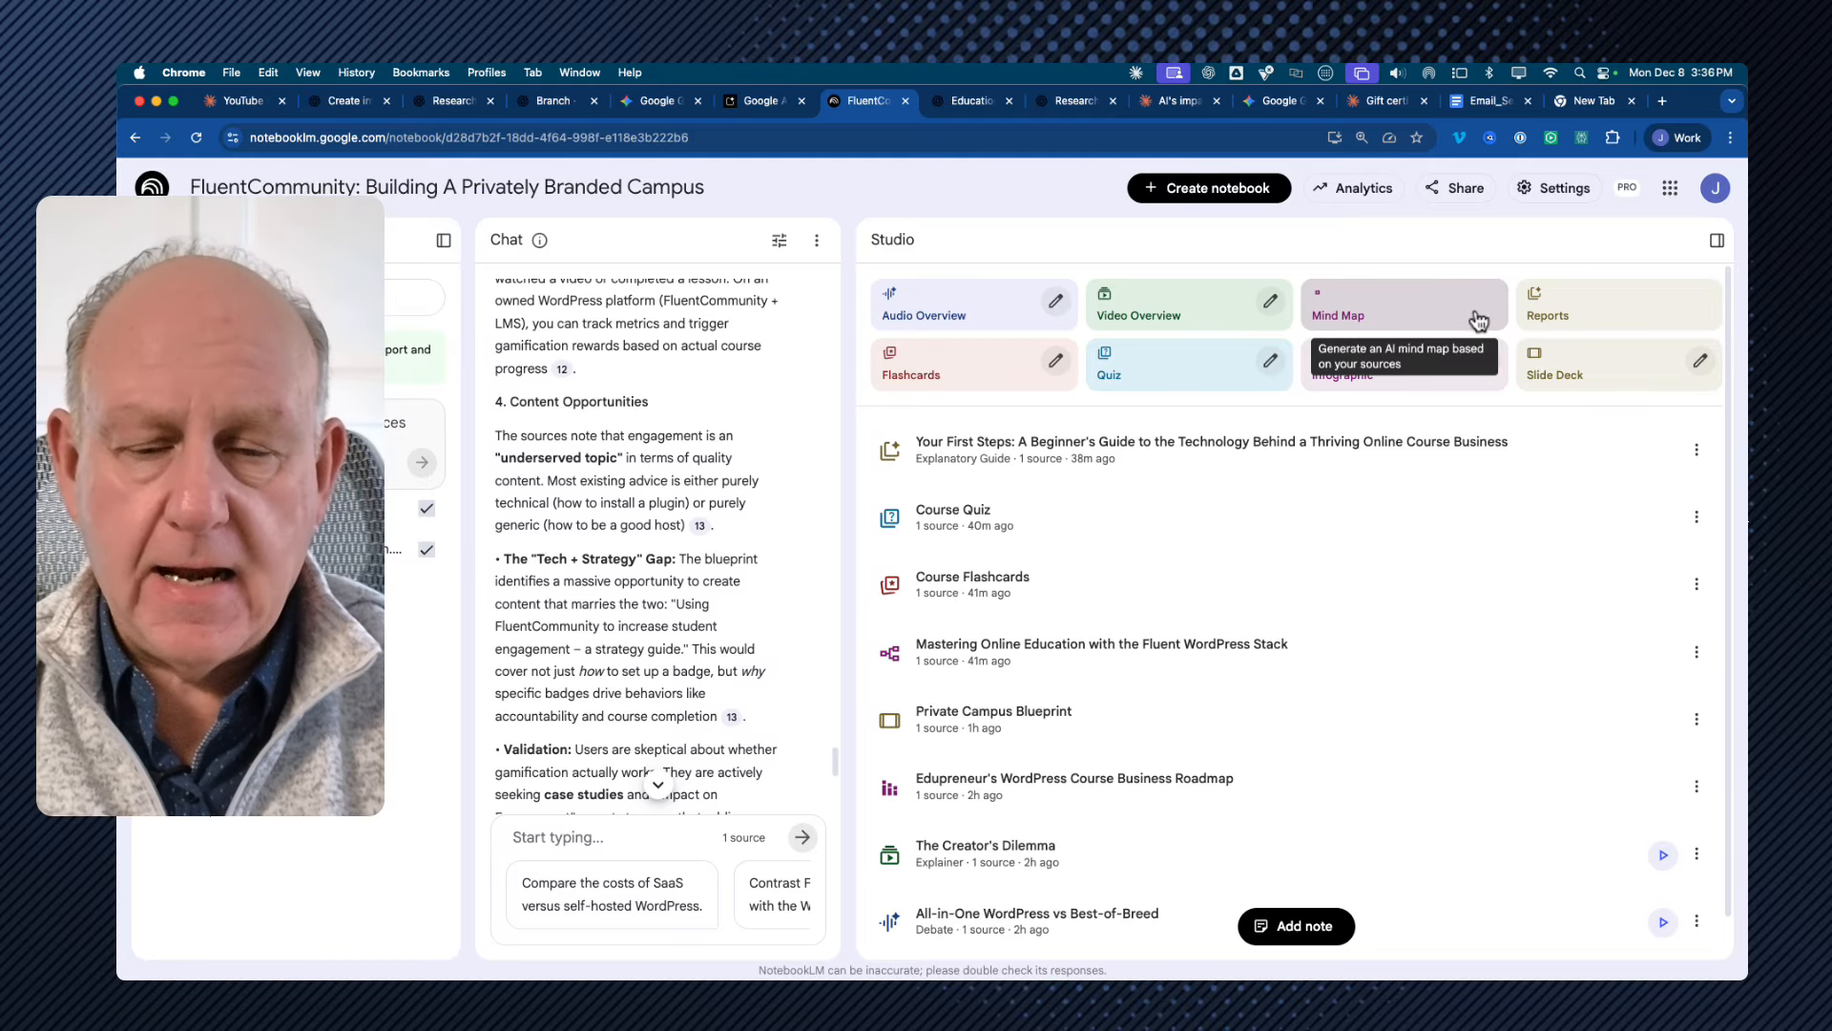
# Step: Inspect the customization options for the Audio Overview and the Video Overview, closing each without generating anything
pyautogui.click(1056, 305)
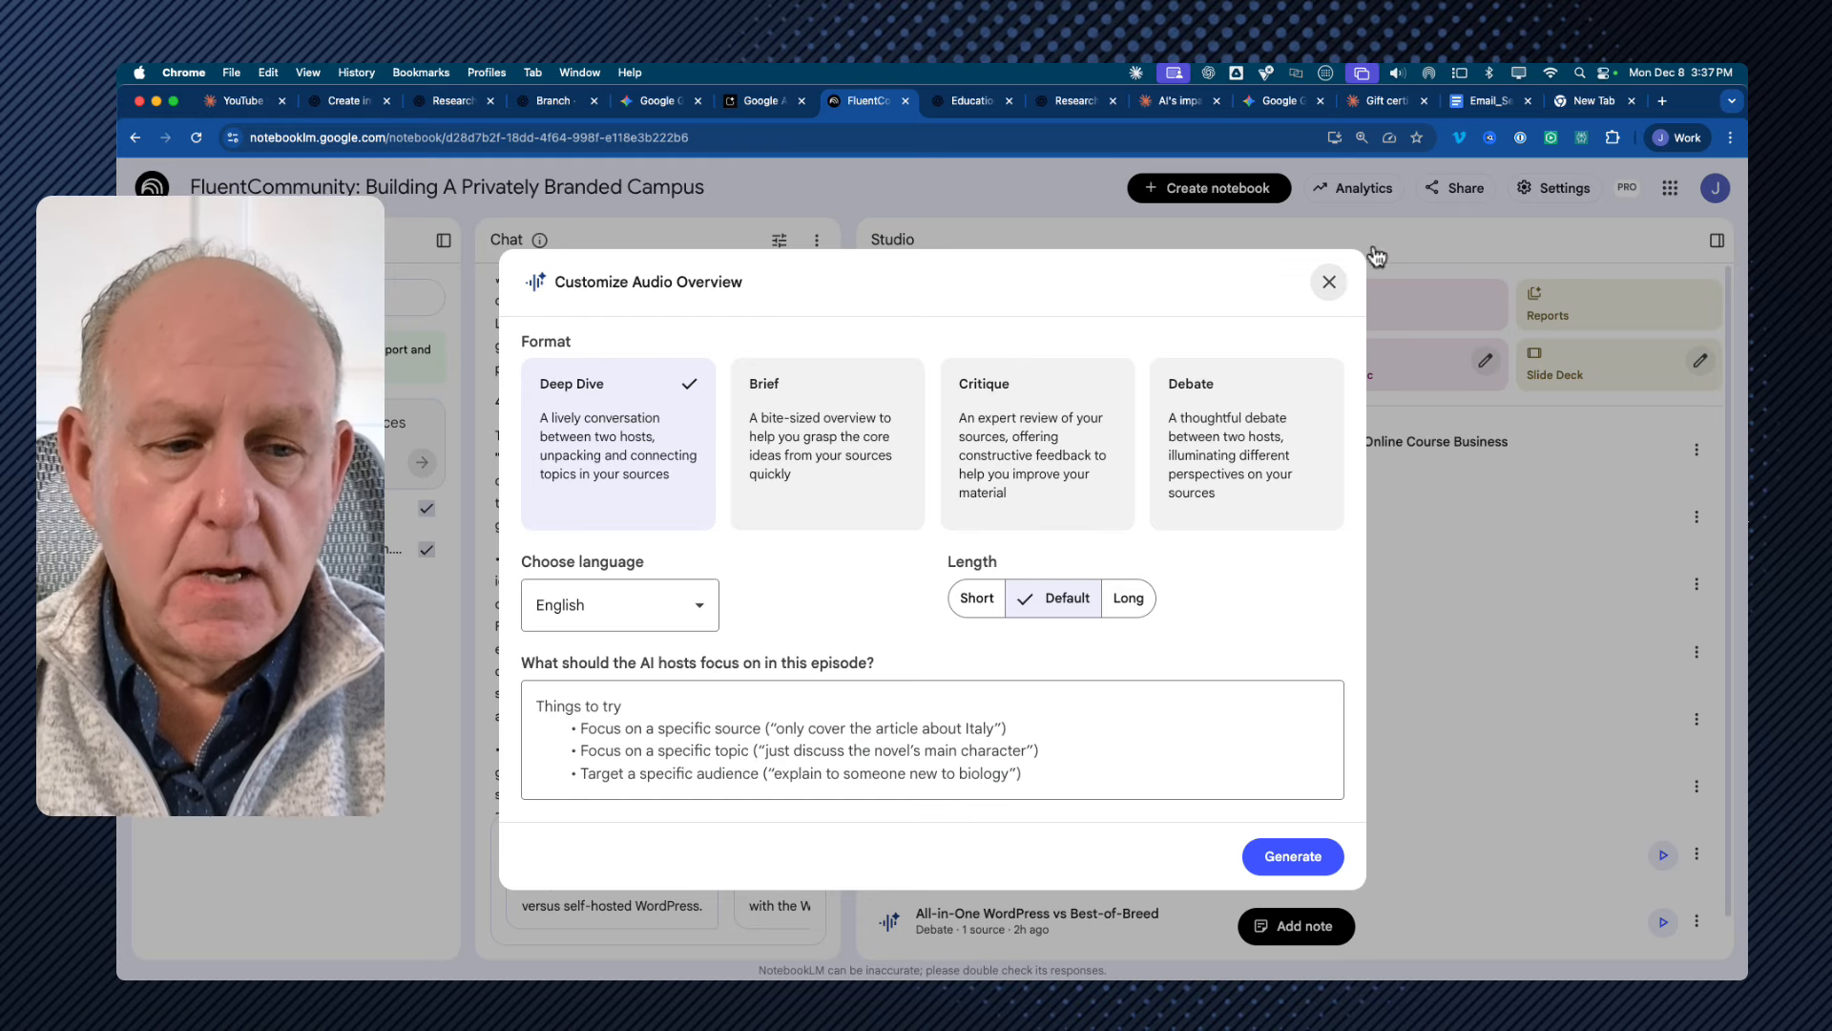
pyautogui.click(1328, 282)
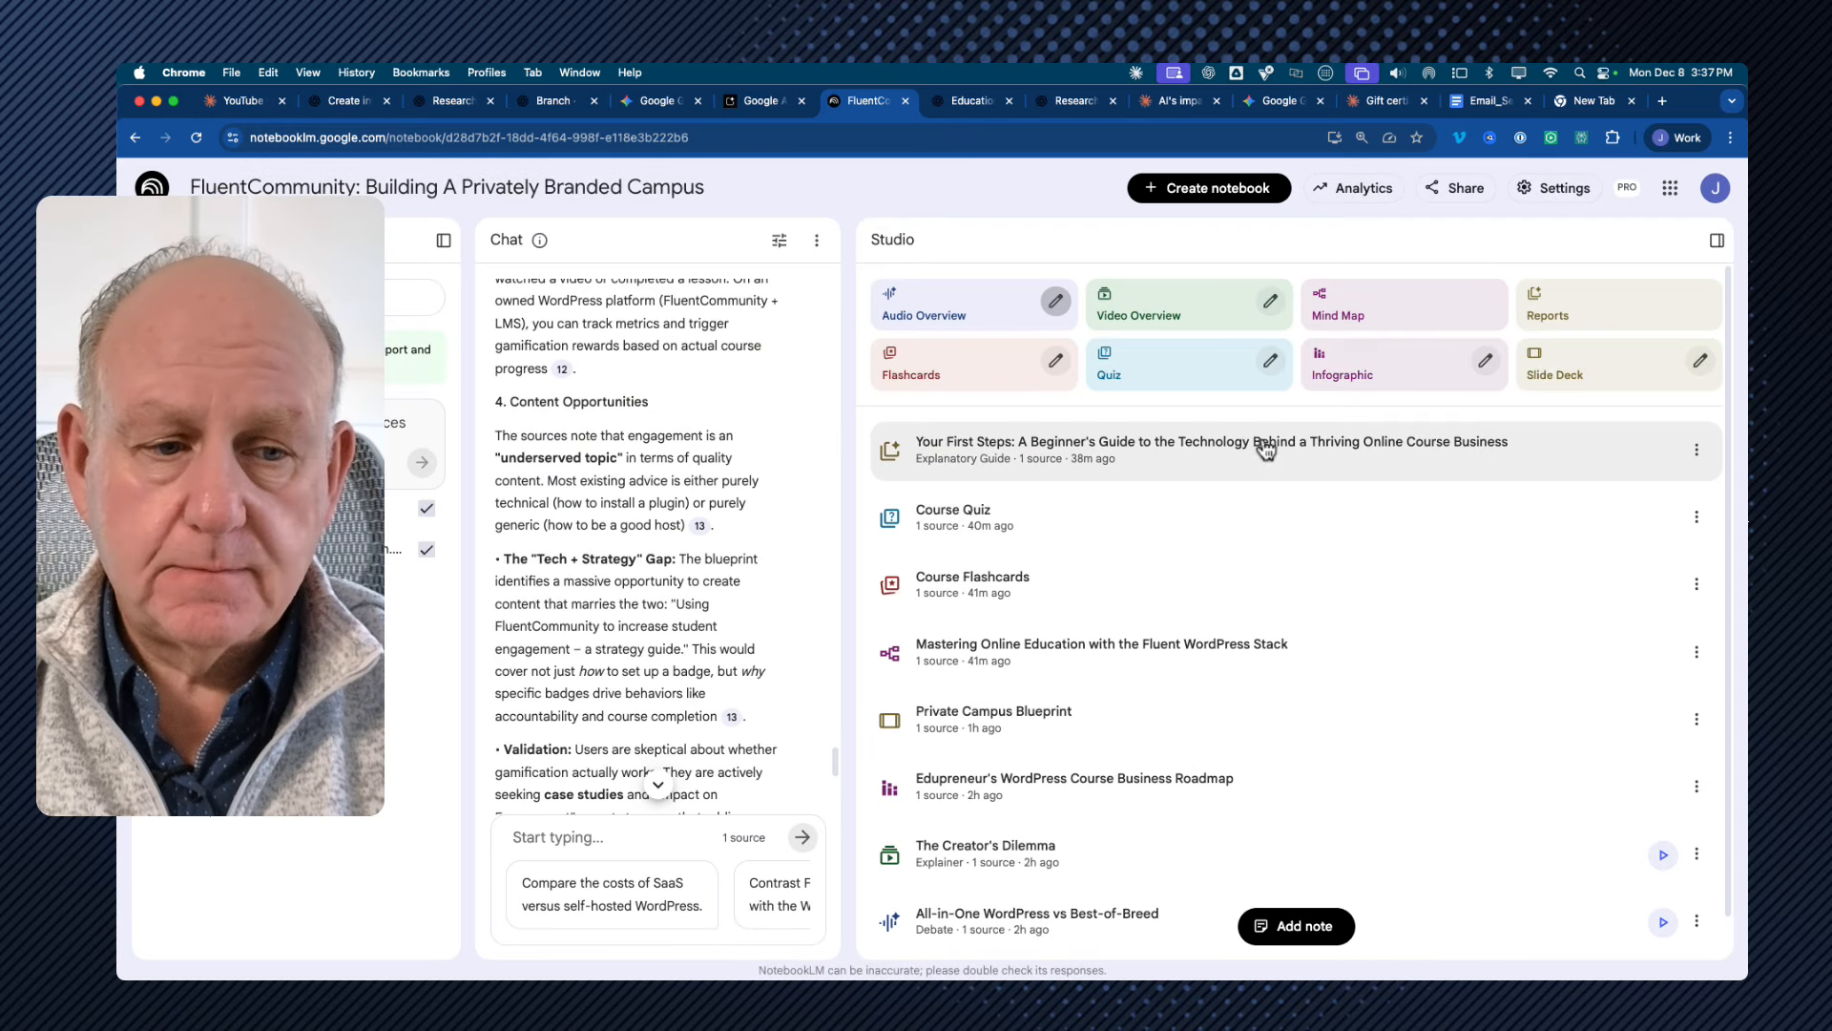
pyautogui.click(1271, 301)
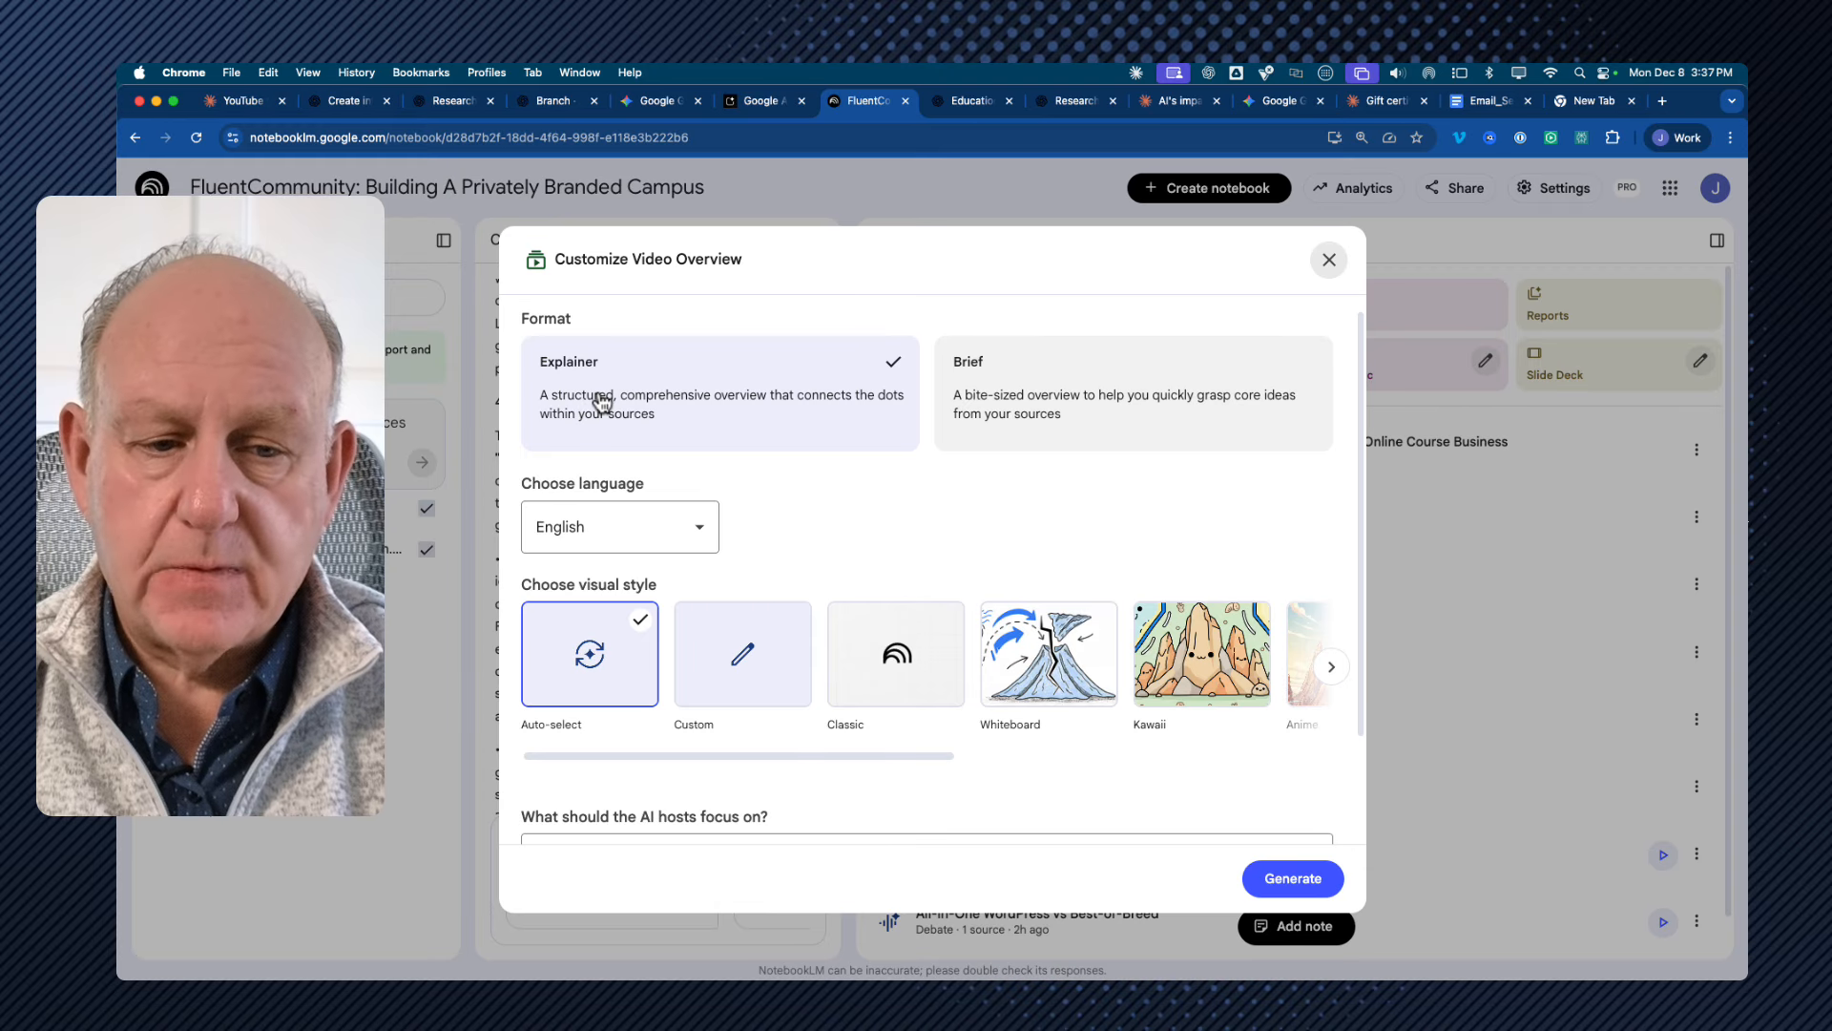
pyautogui.scroll(-3, 1047, 399)
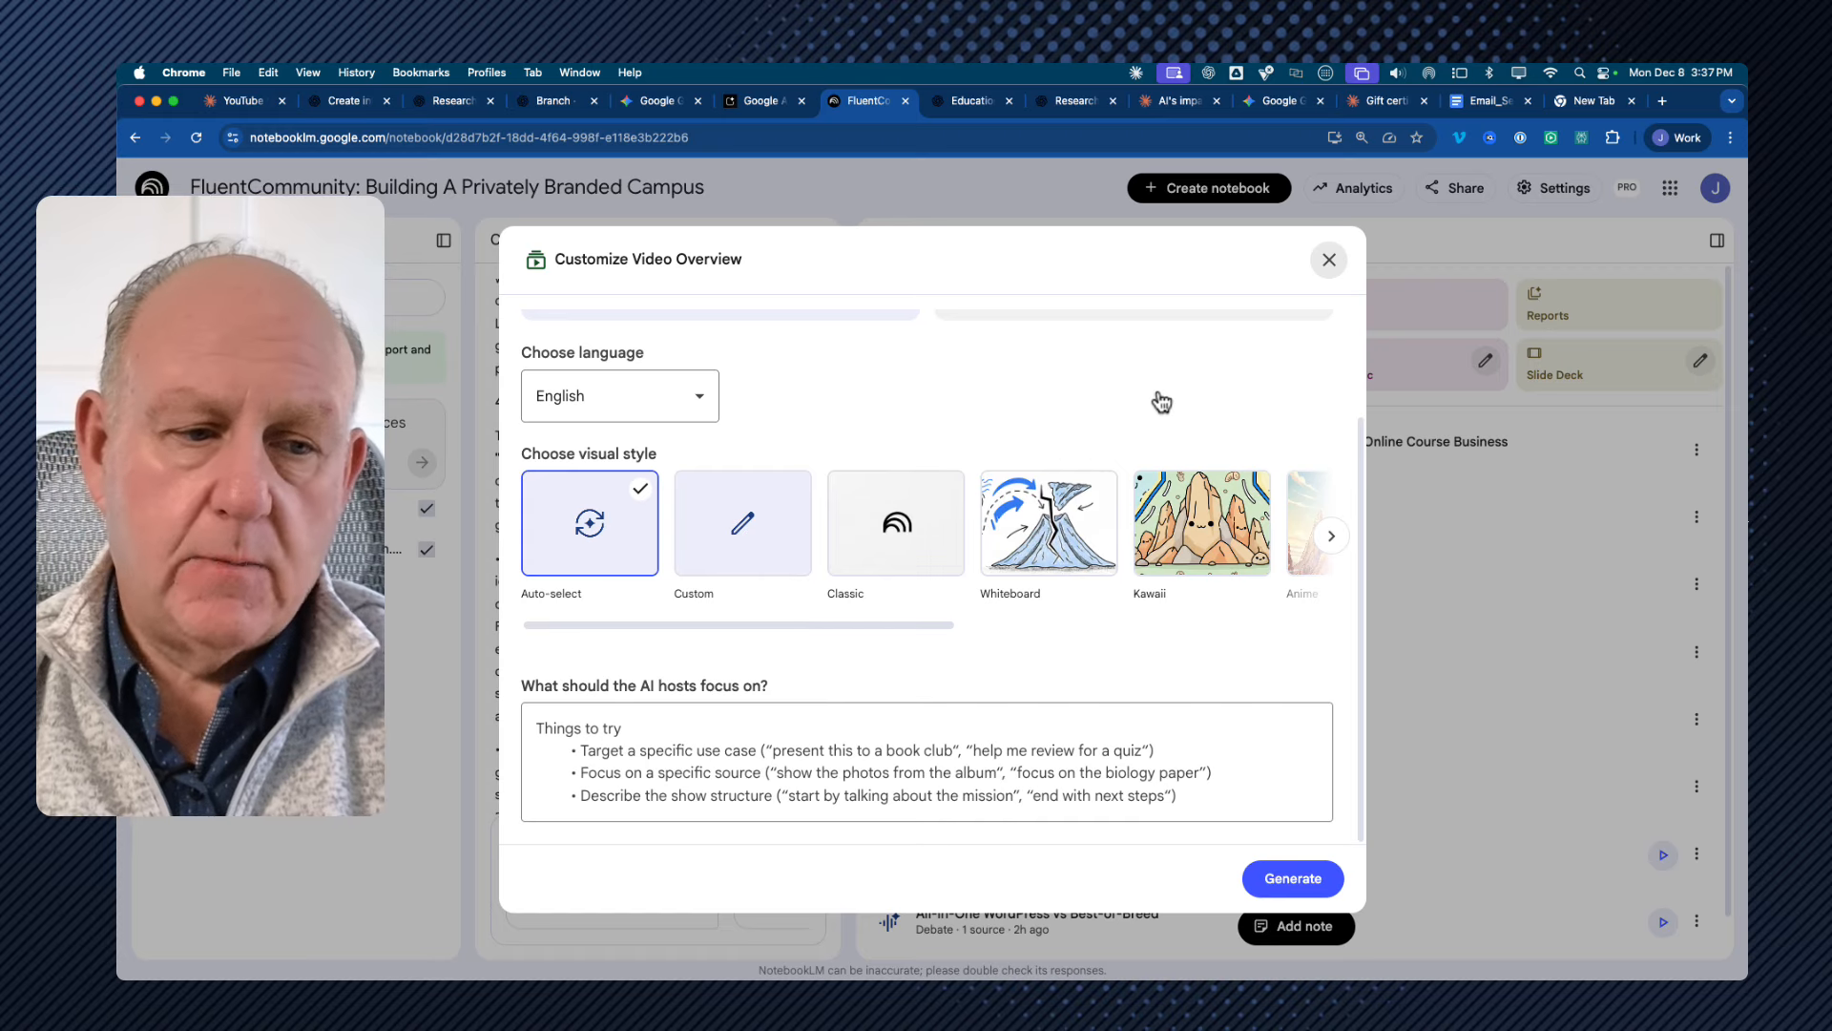
pyautogui.click(1327, 265)
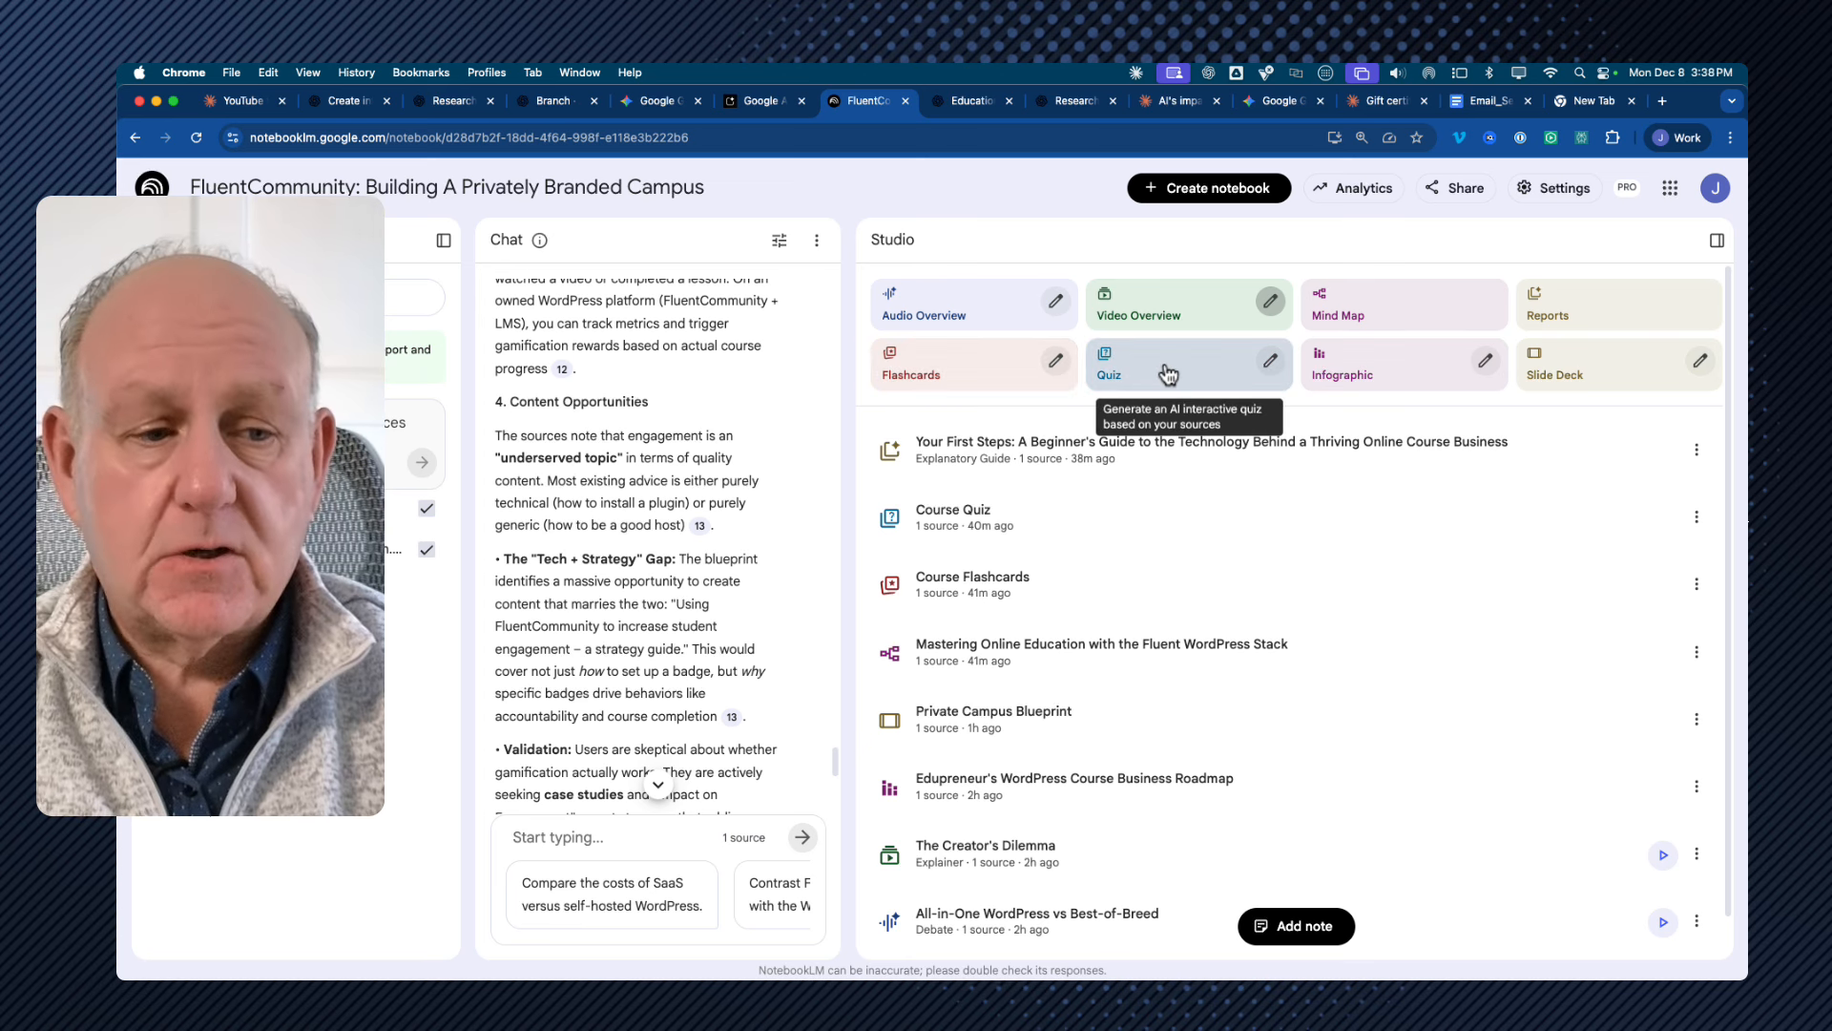
# Step: Inspect the customization options for the Quiz, Infographic and Slide Deck outputs, closing each without generating anything
pyautogui.click(1270, 361)
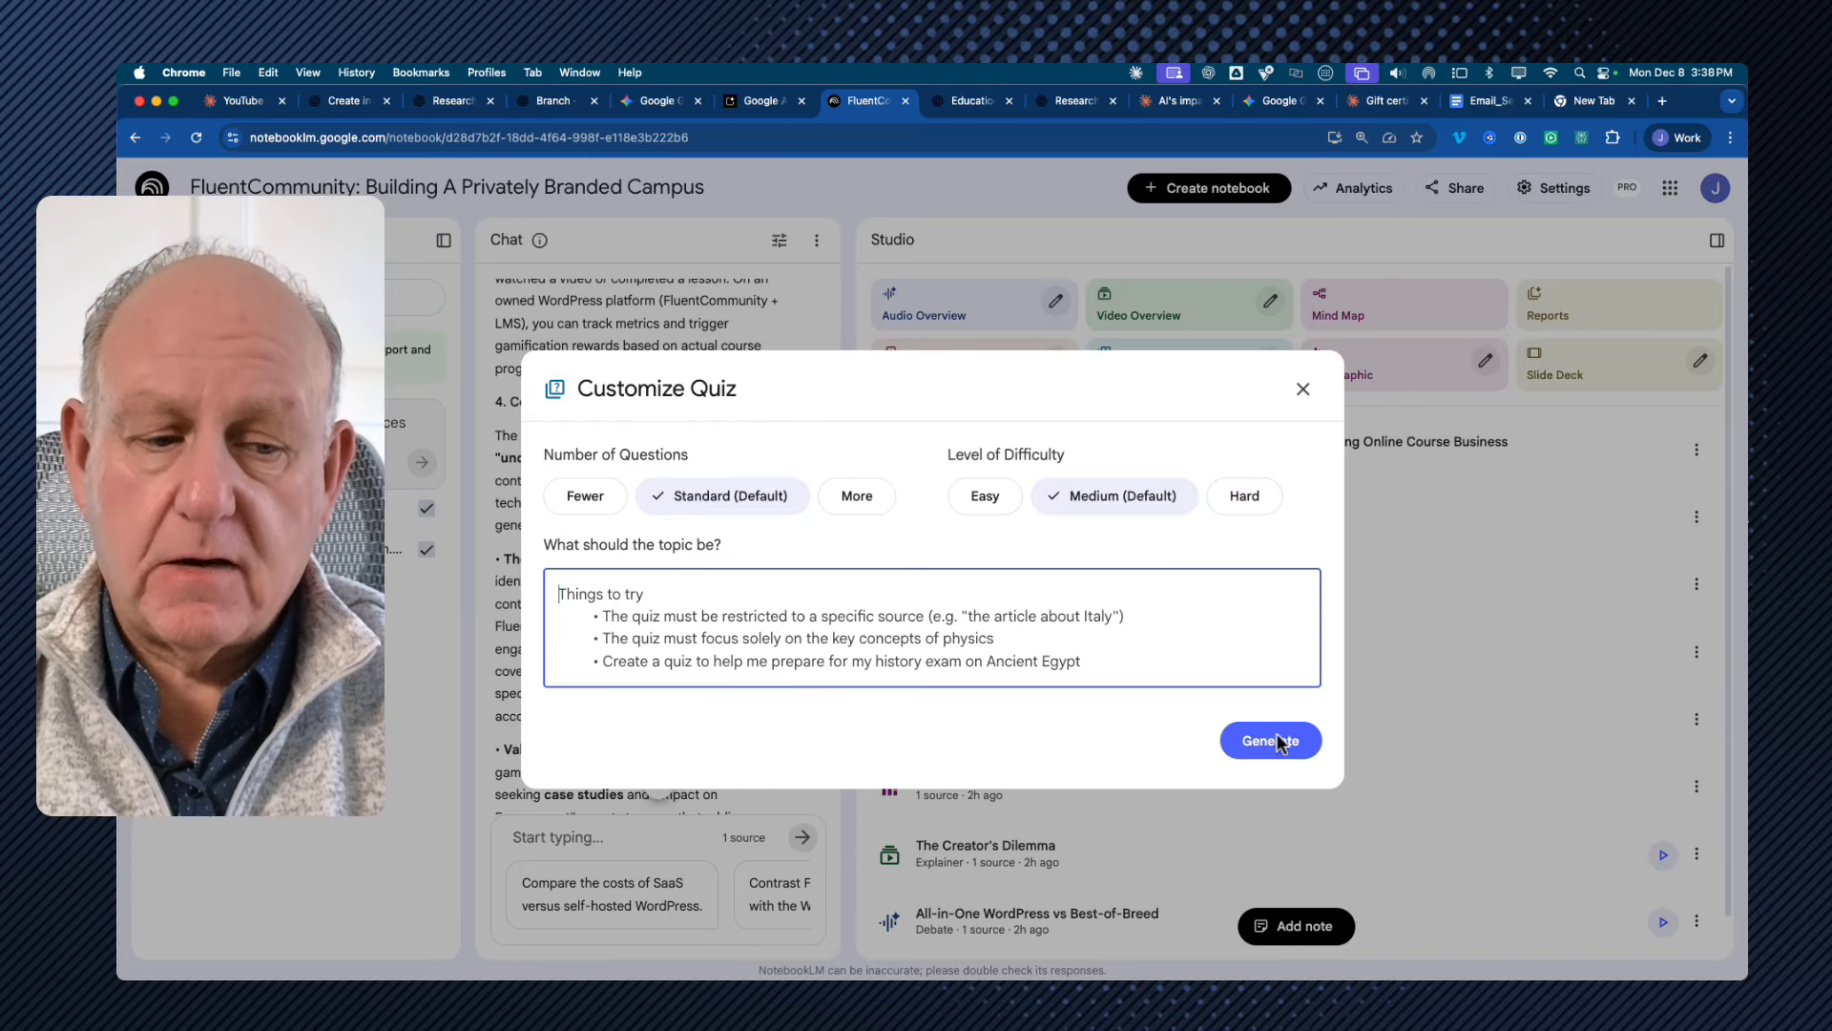
pyautogui.click(1302, 390)
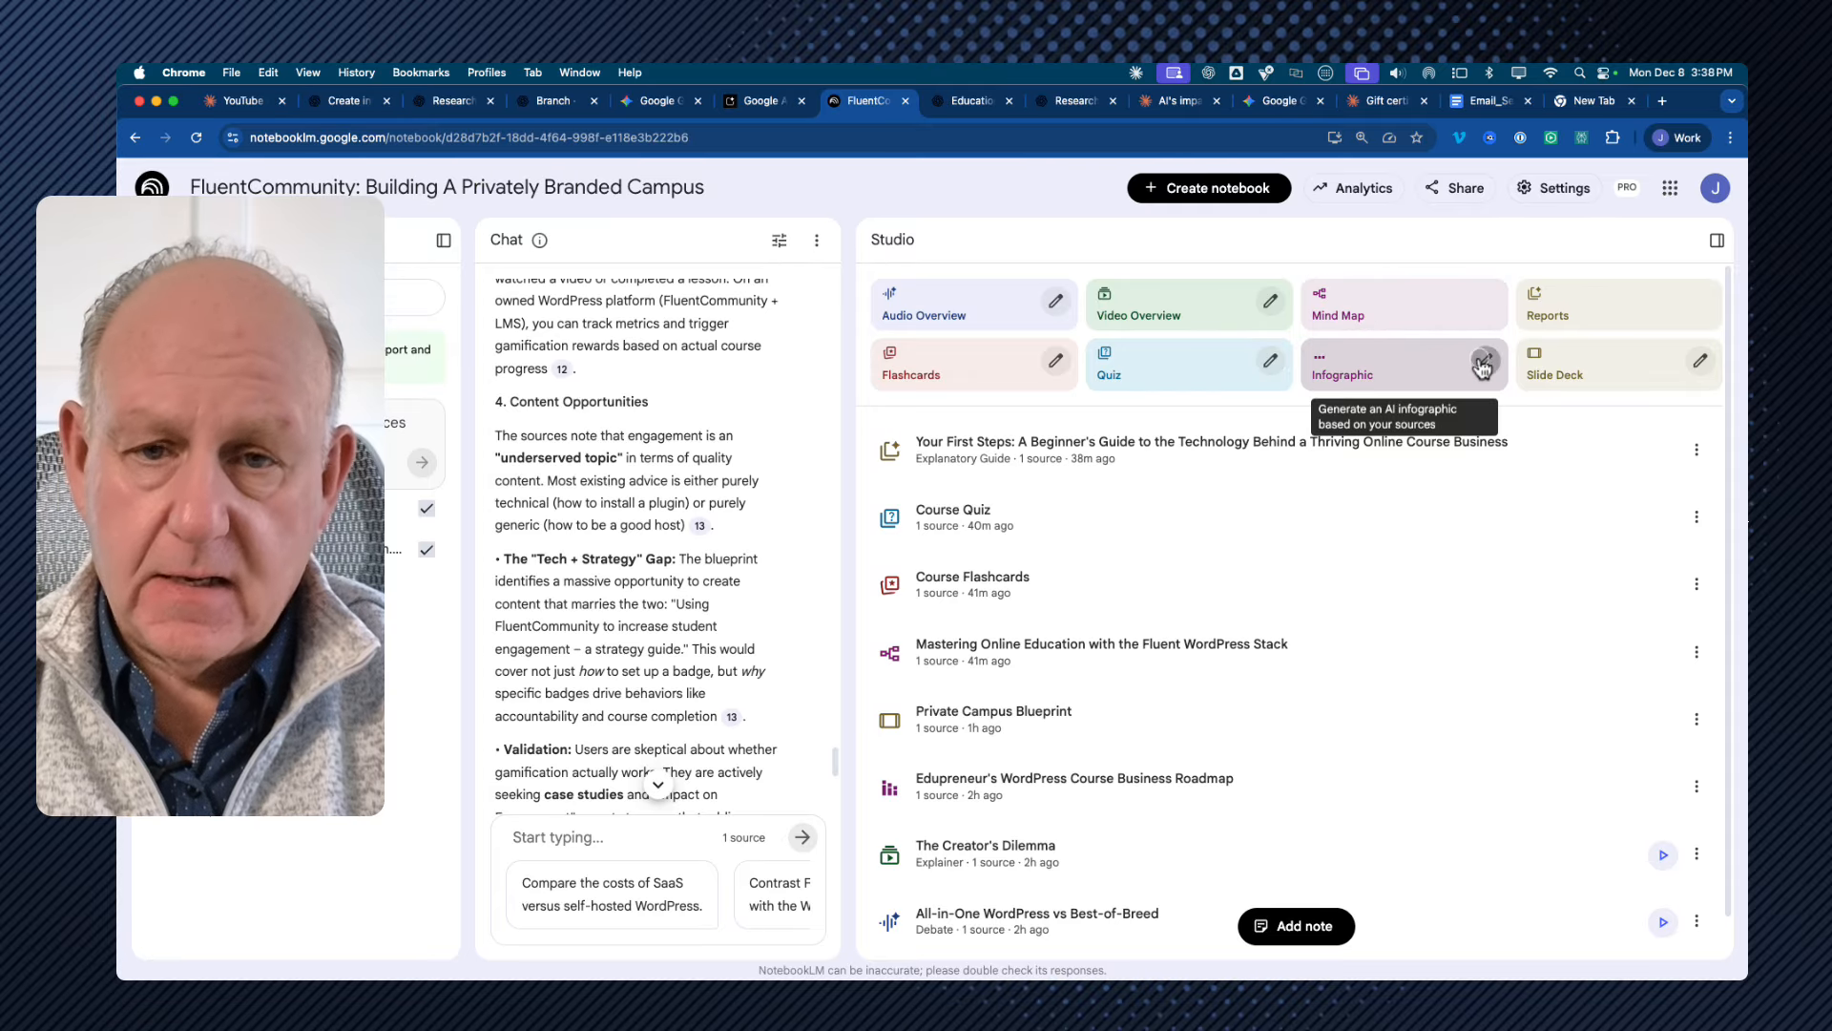
pyautogui.click(1485, 363)
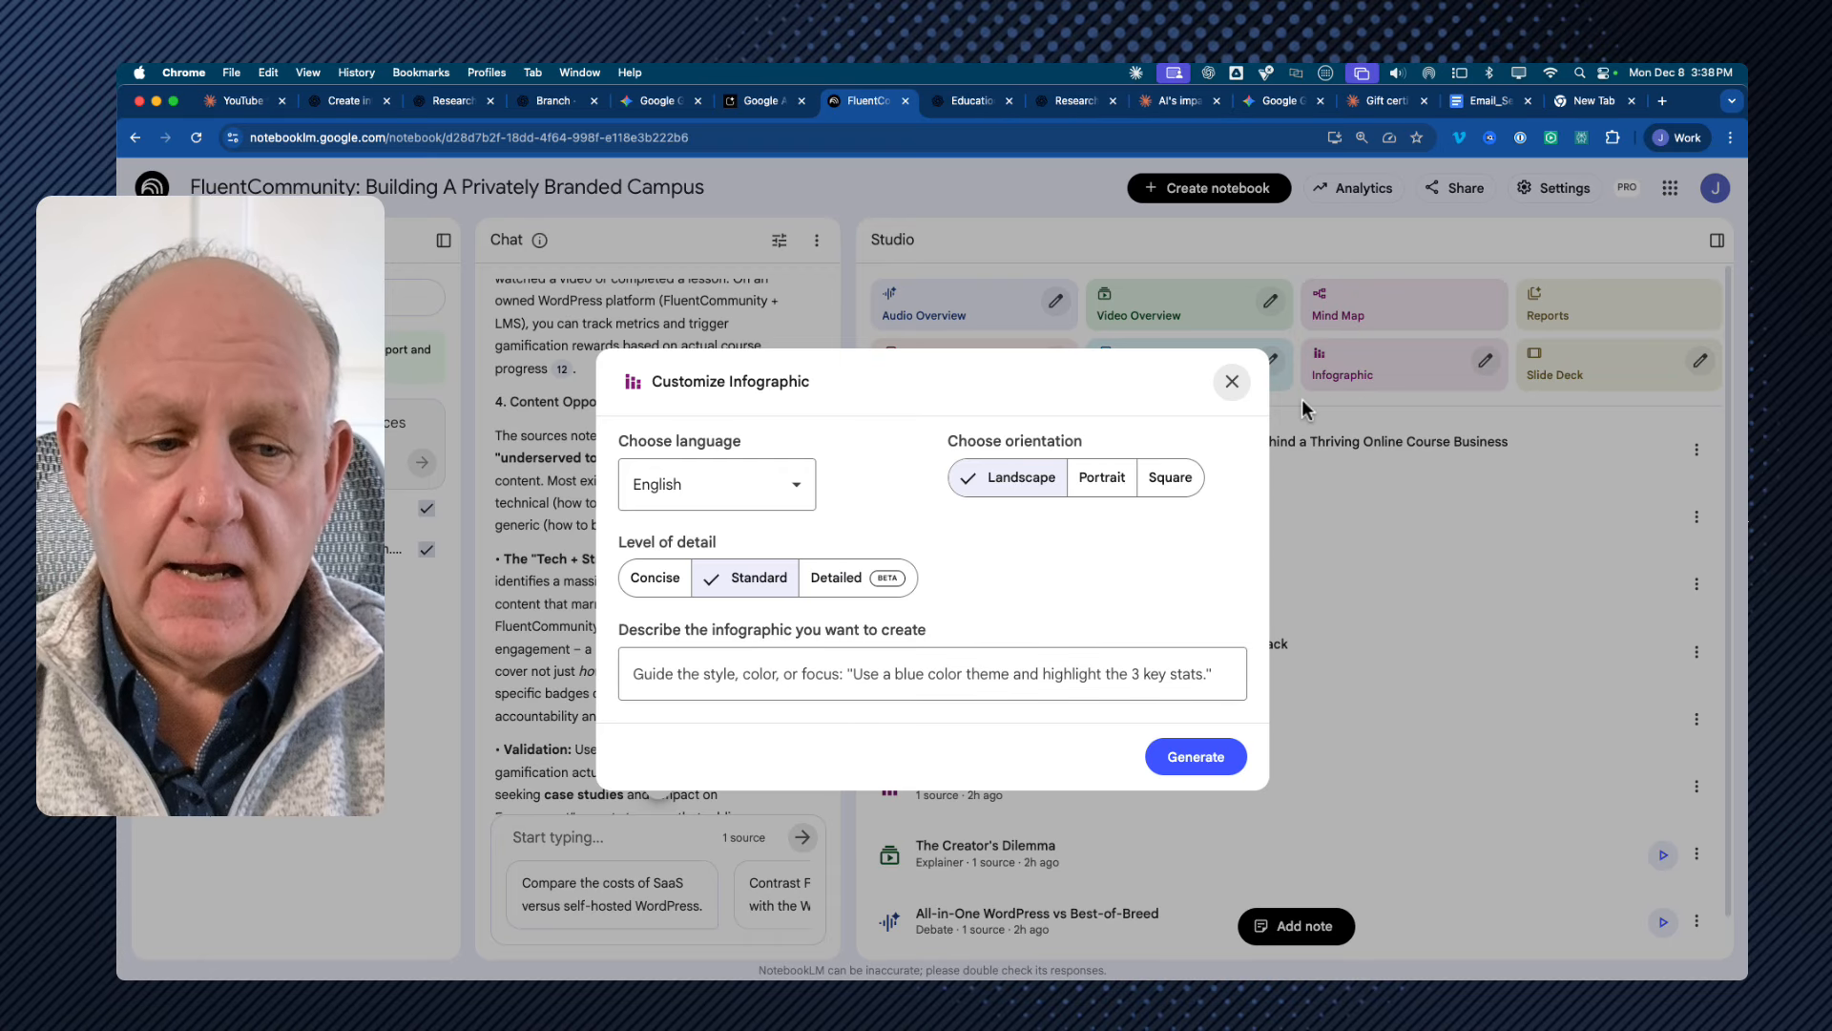
pyautogui.click(1232, 382)
pyautogui.click(1700, 362)
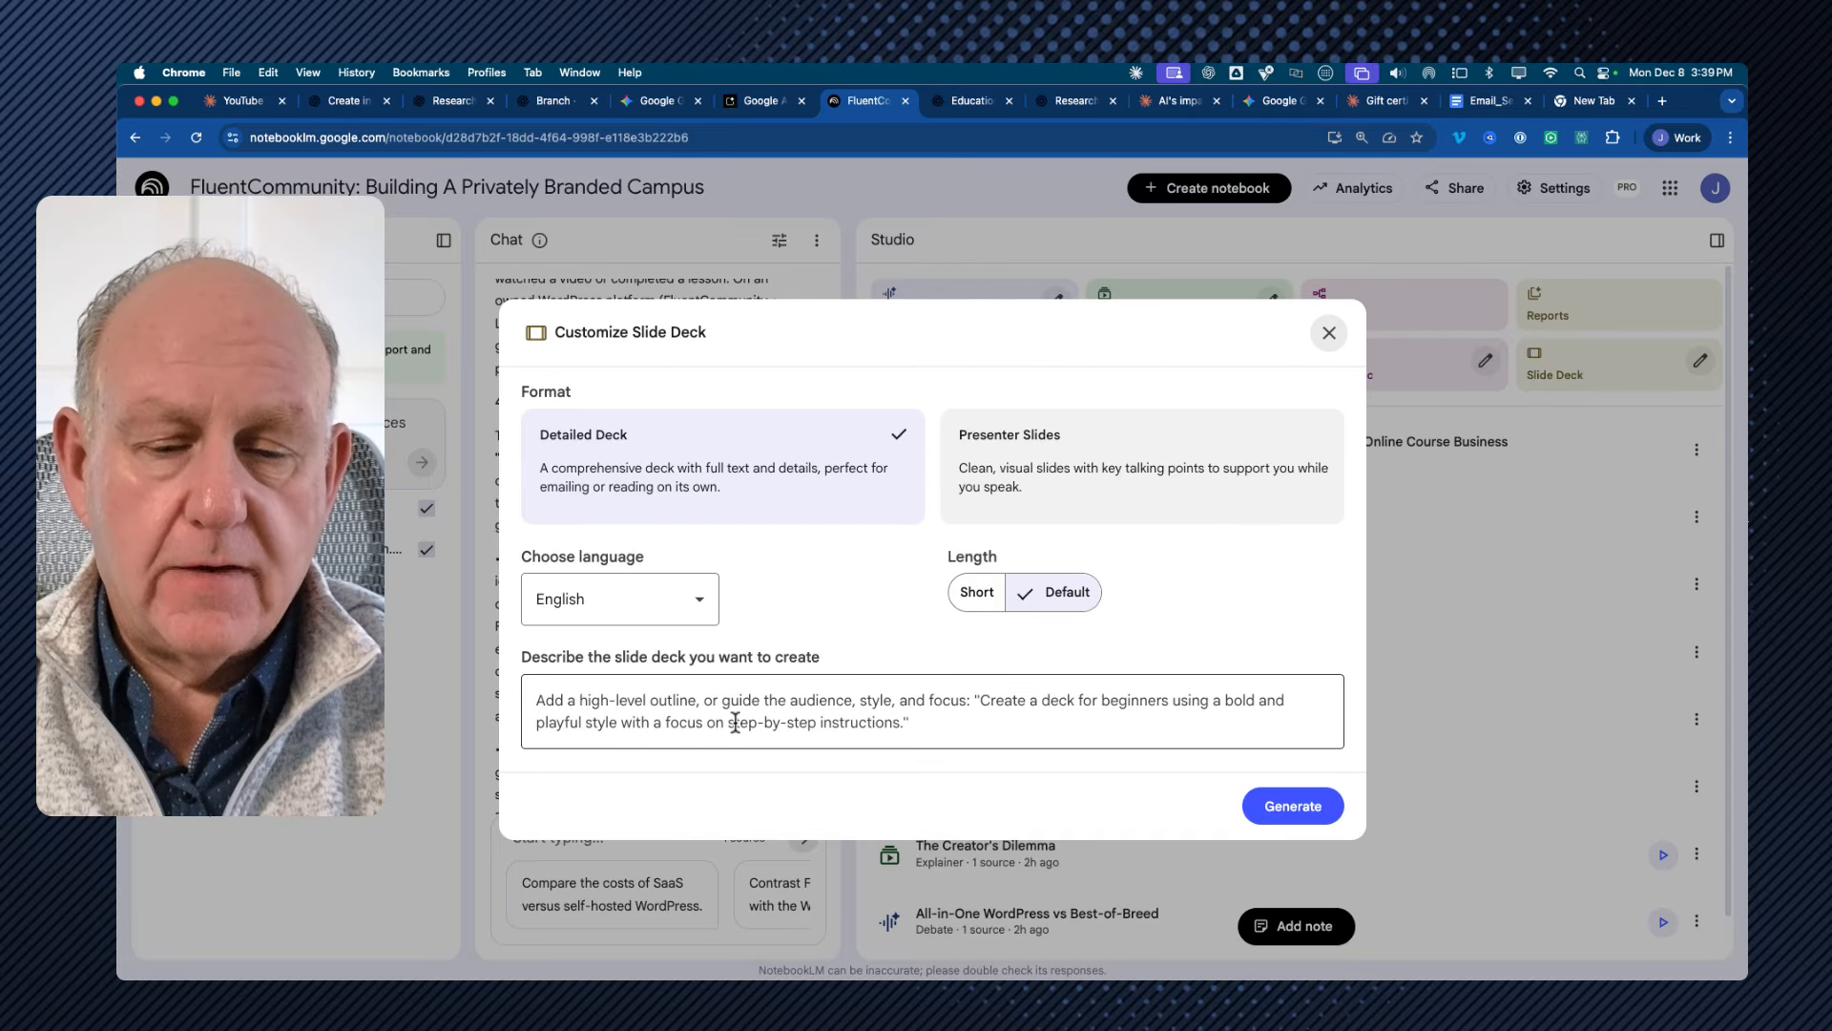
pyautogui.click(1329, 333)
# Step: Switch to the Xmind map and examine the 8 Learning Outputs, Expert On Call and Course Replaced branches
pyautogui.hotkey('ctrl', 'Up')
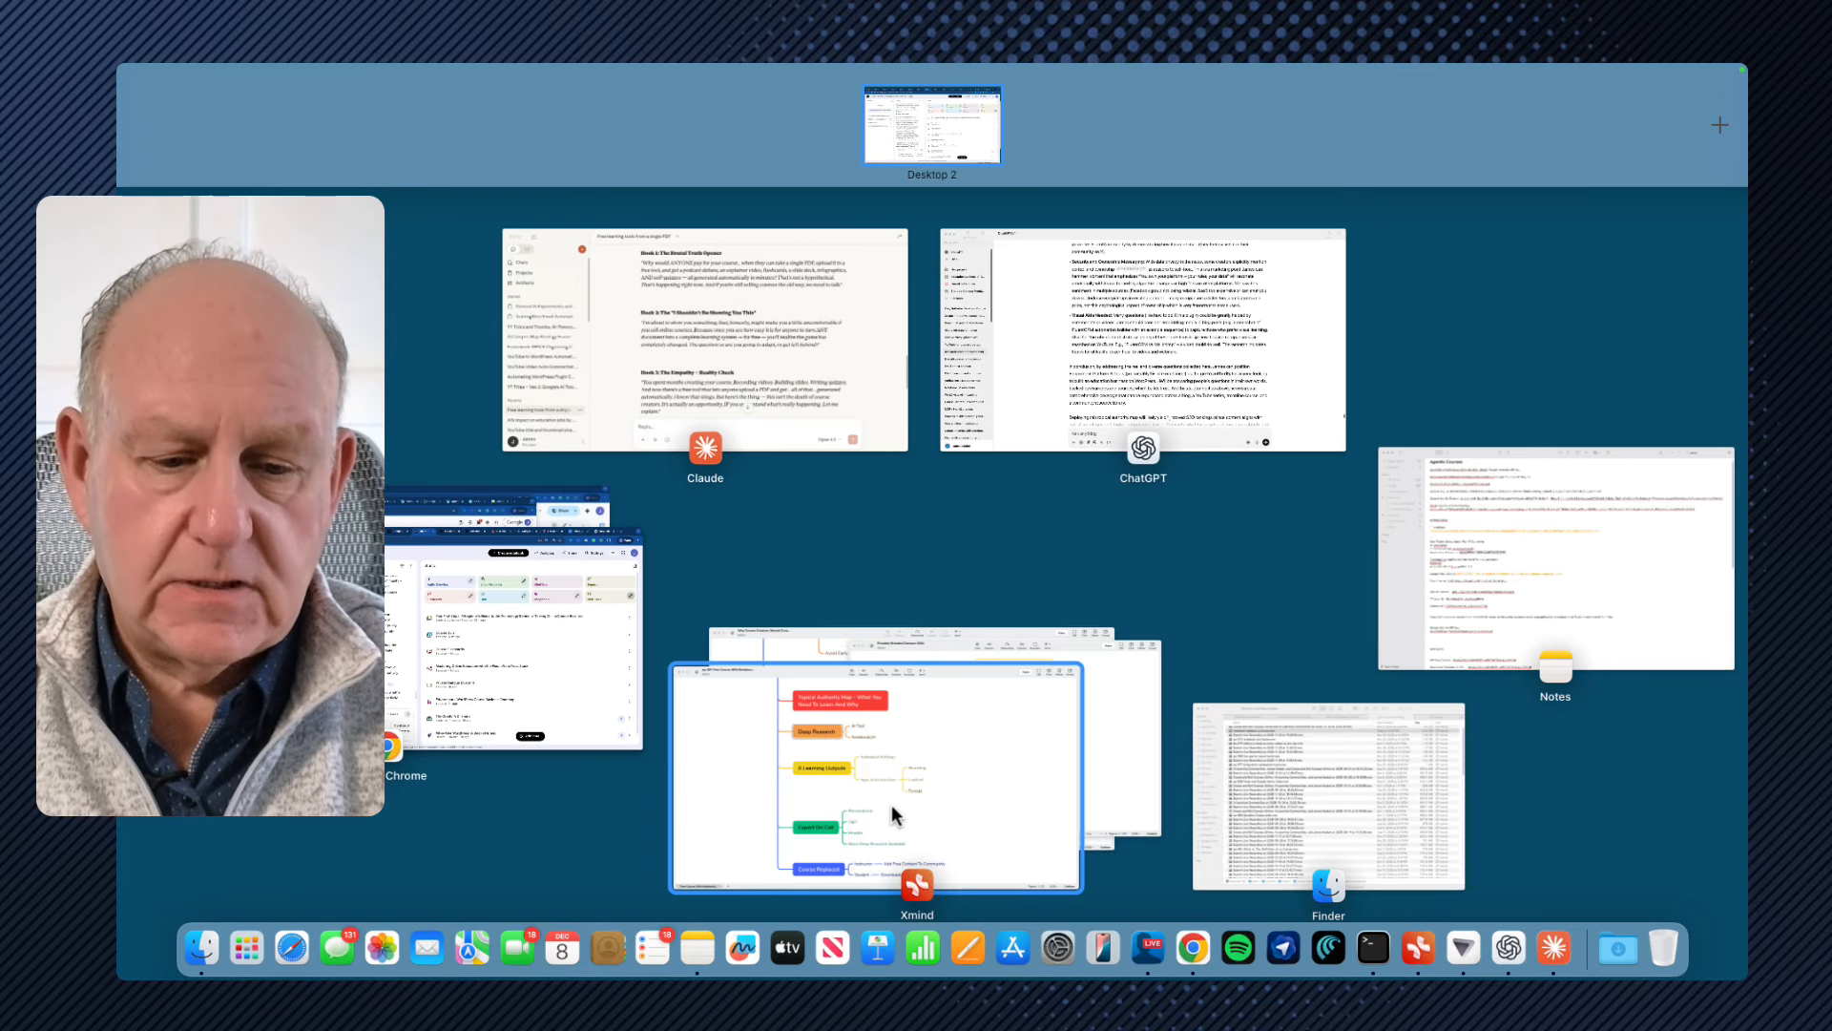
pyautogui.click(891, 803)
pyautogui.scroll(-4, 483, 776)
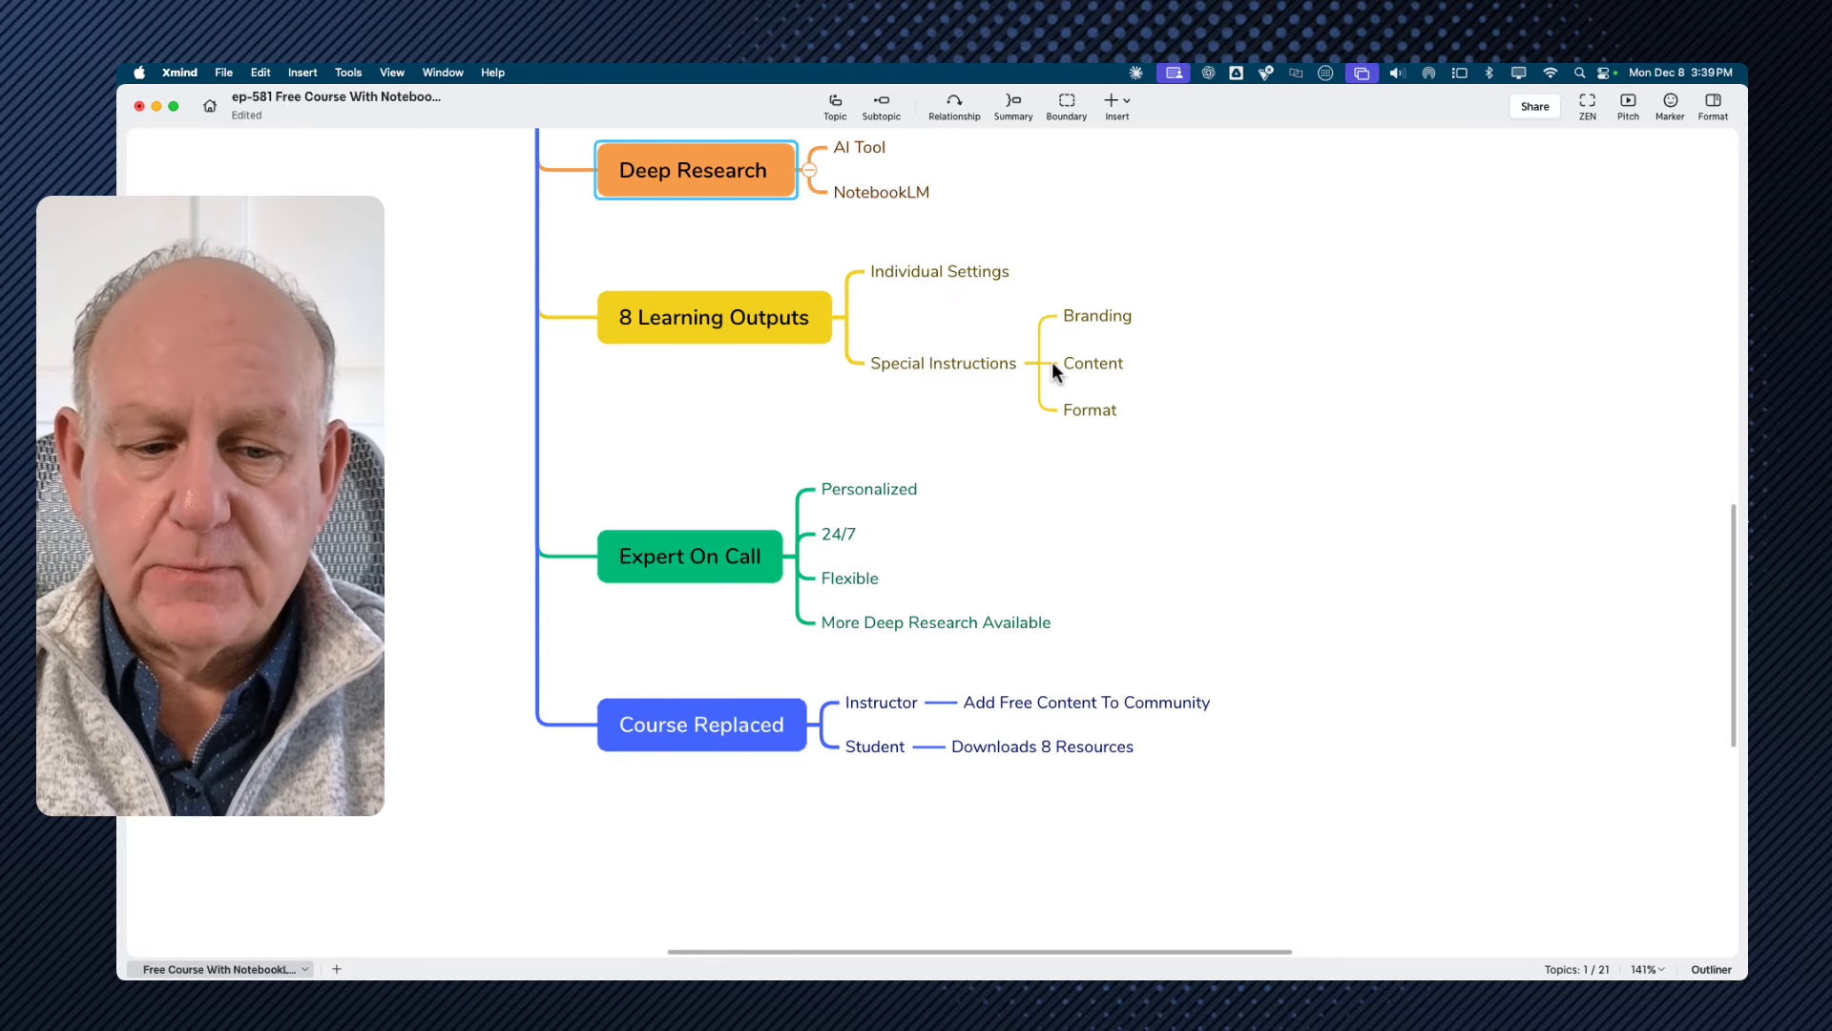
pyautogui.scroll(-2, 1051, 362)
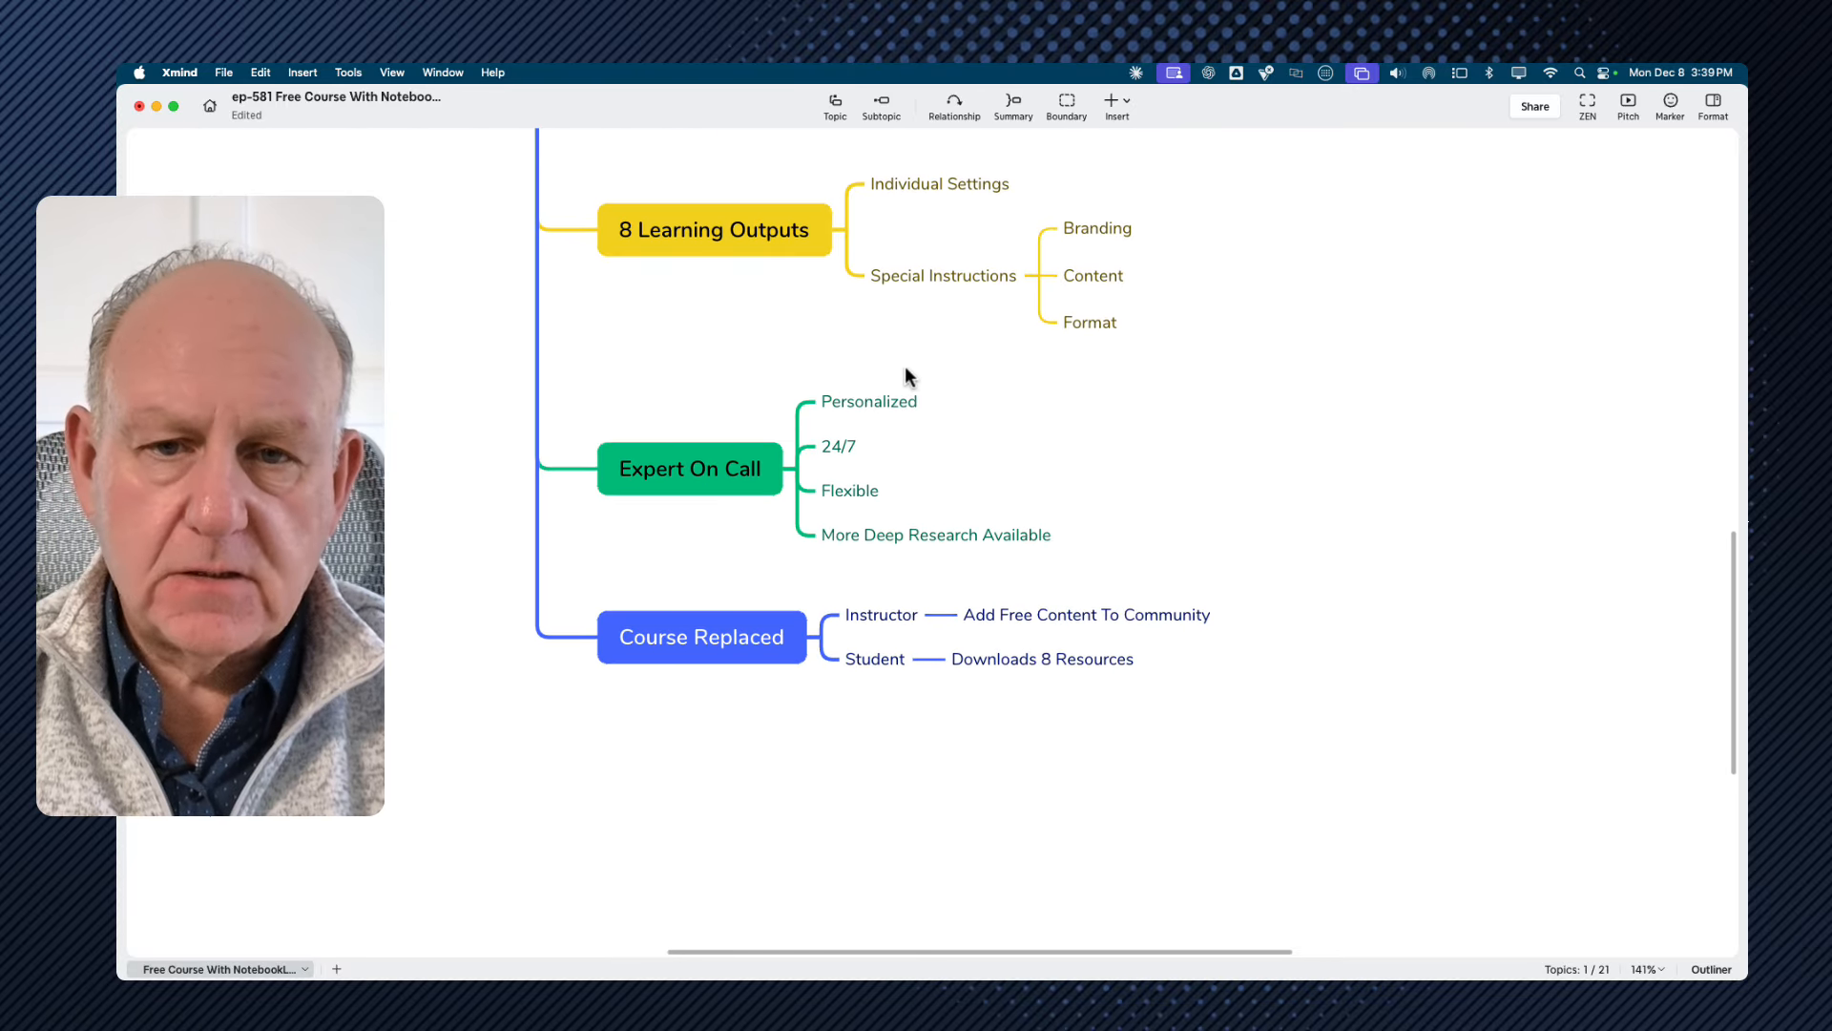
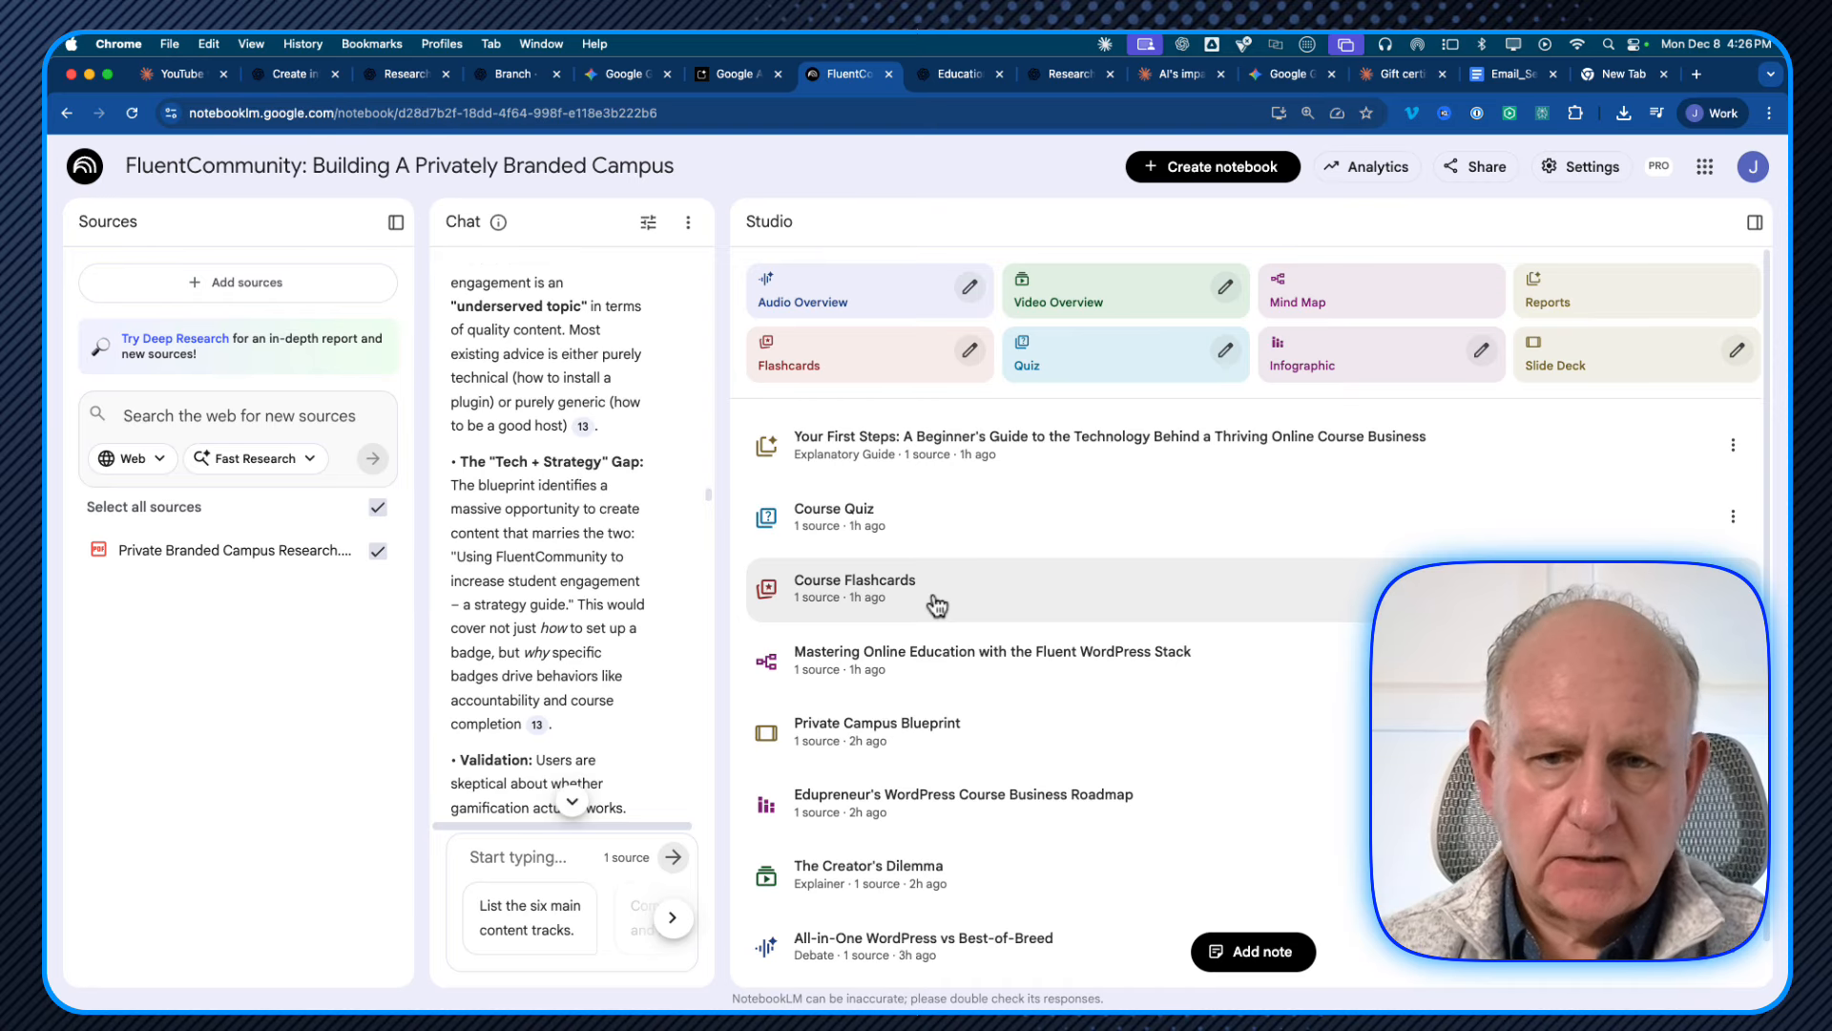
# Step: Open the Course Flashcards, advance to the third card, and return to the list of Studio outputs
pyautogui.click(936, 604)
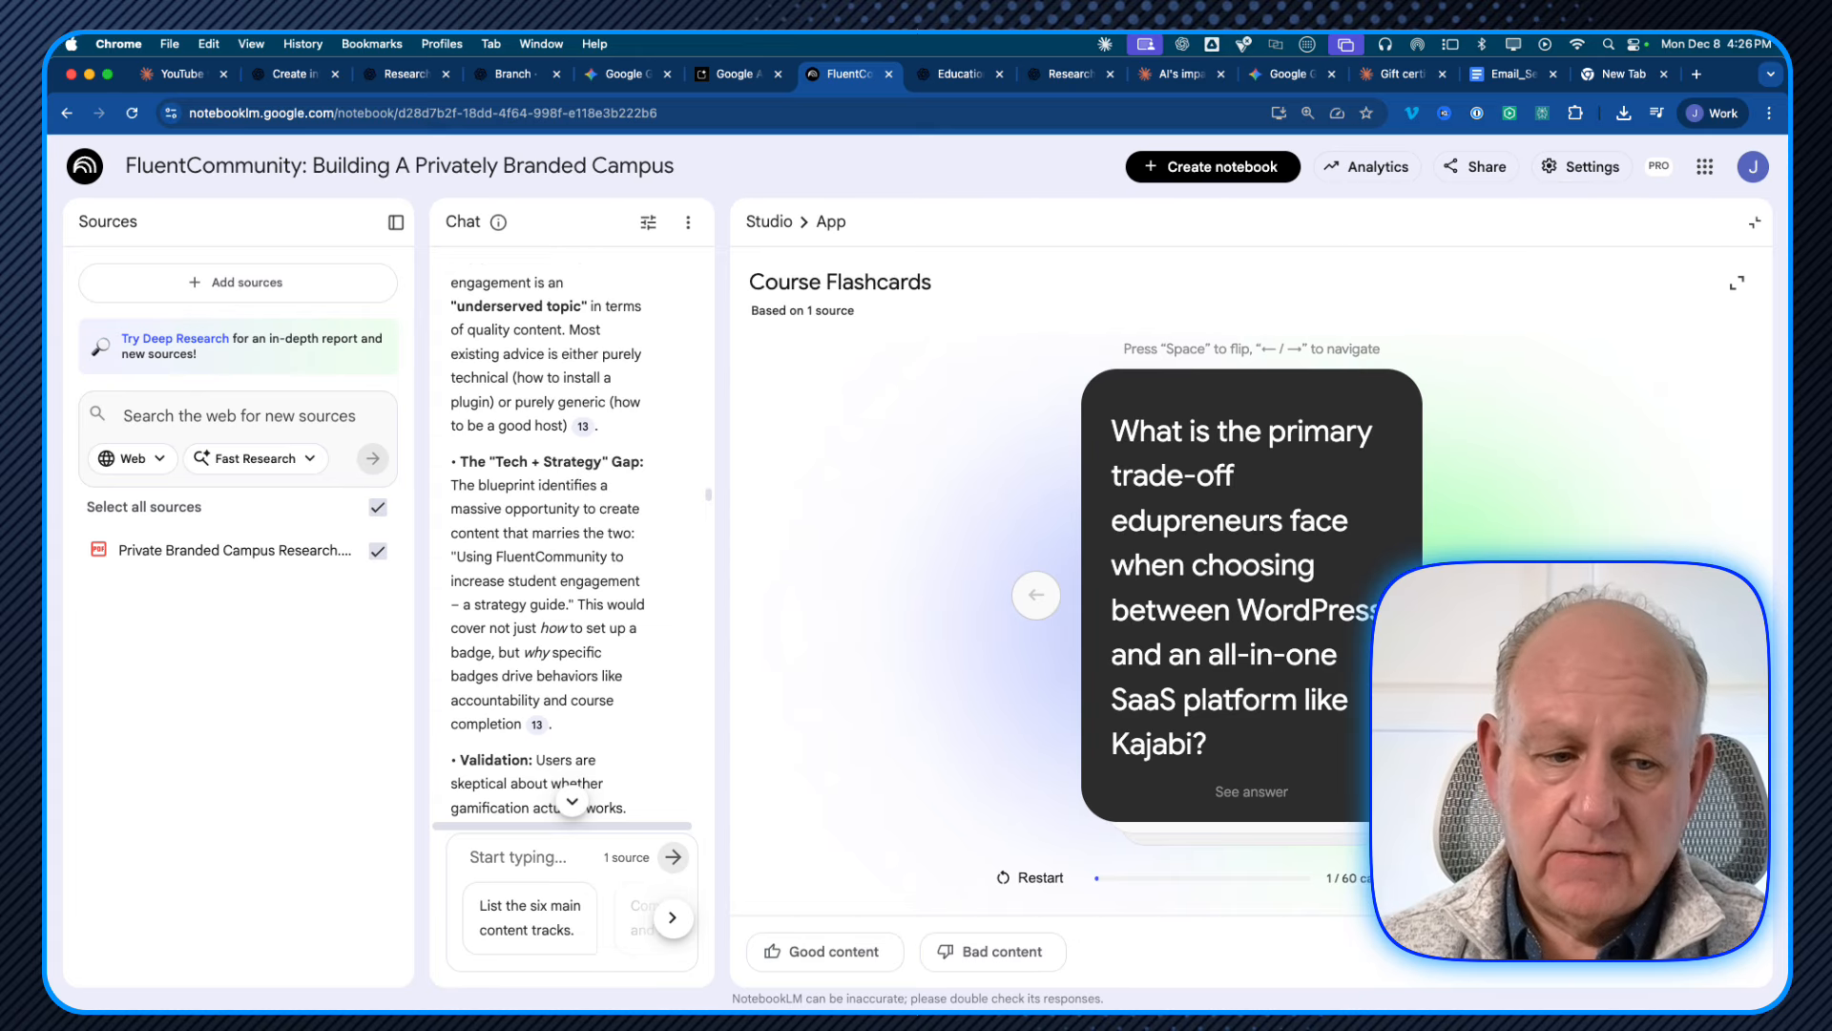
pyautogui.press('Right')
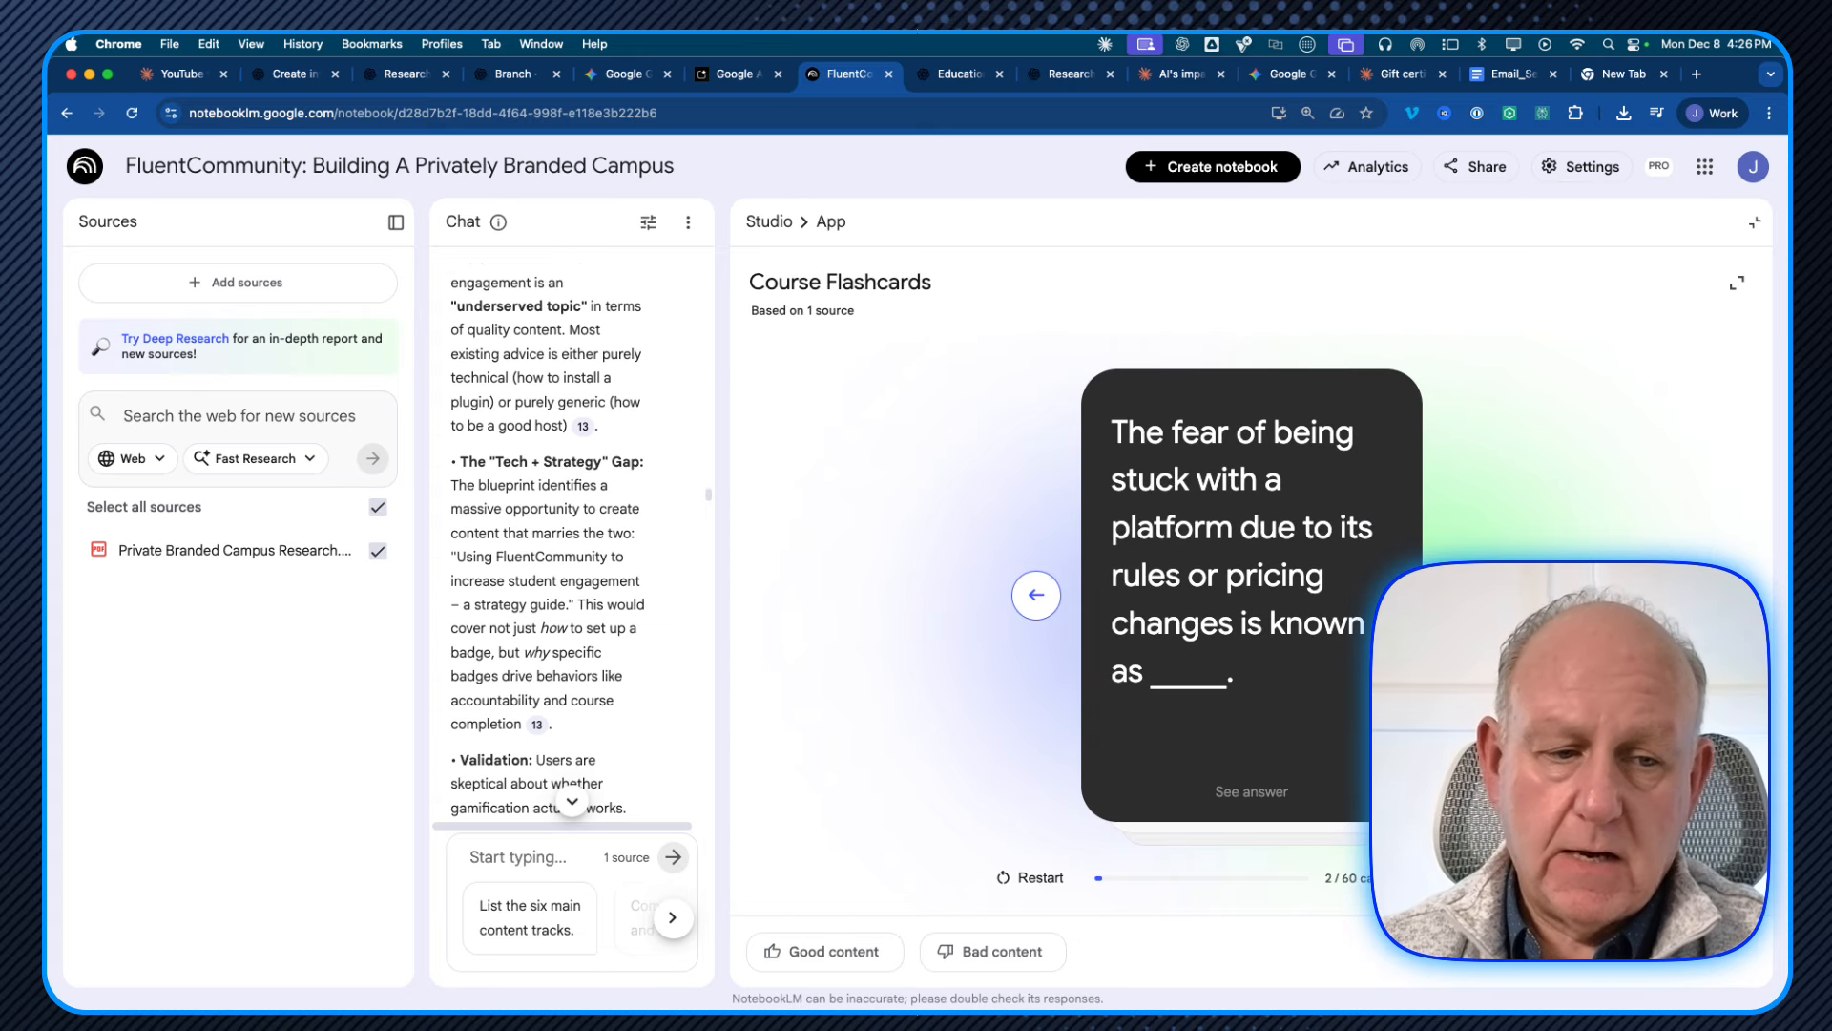
pyautogui.press('Right')
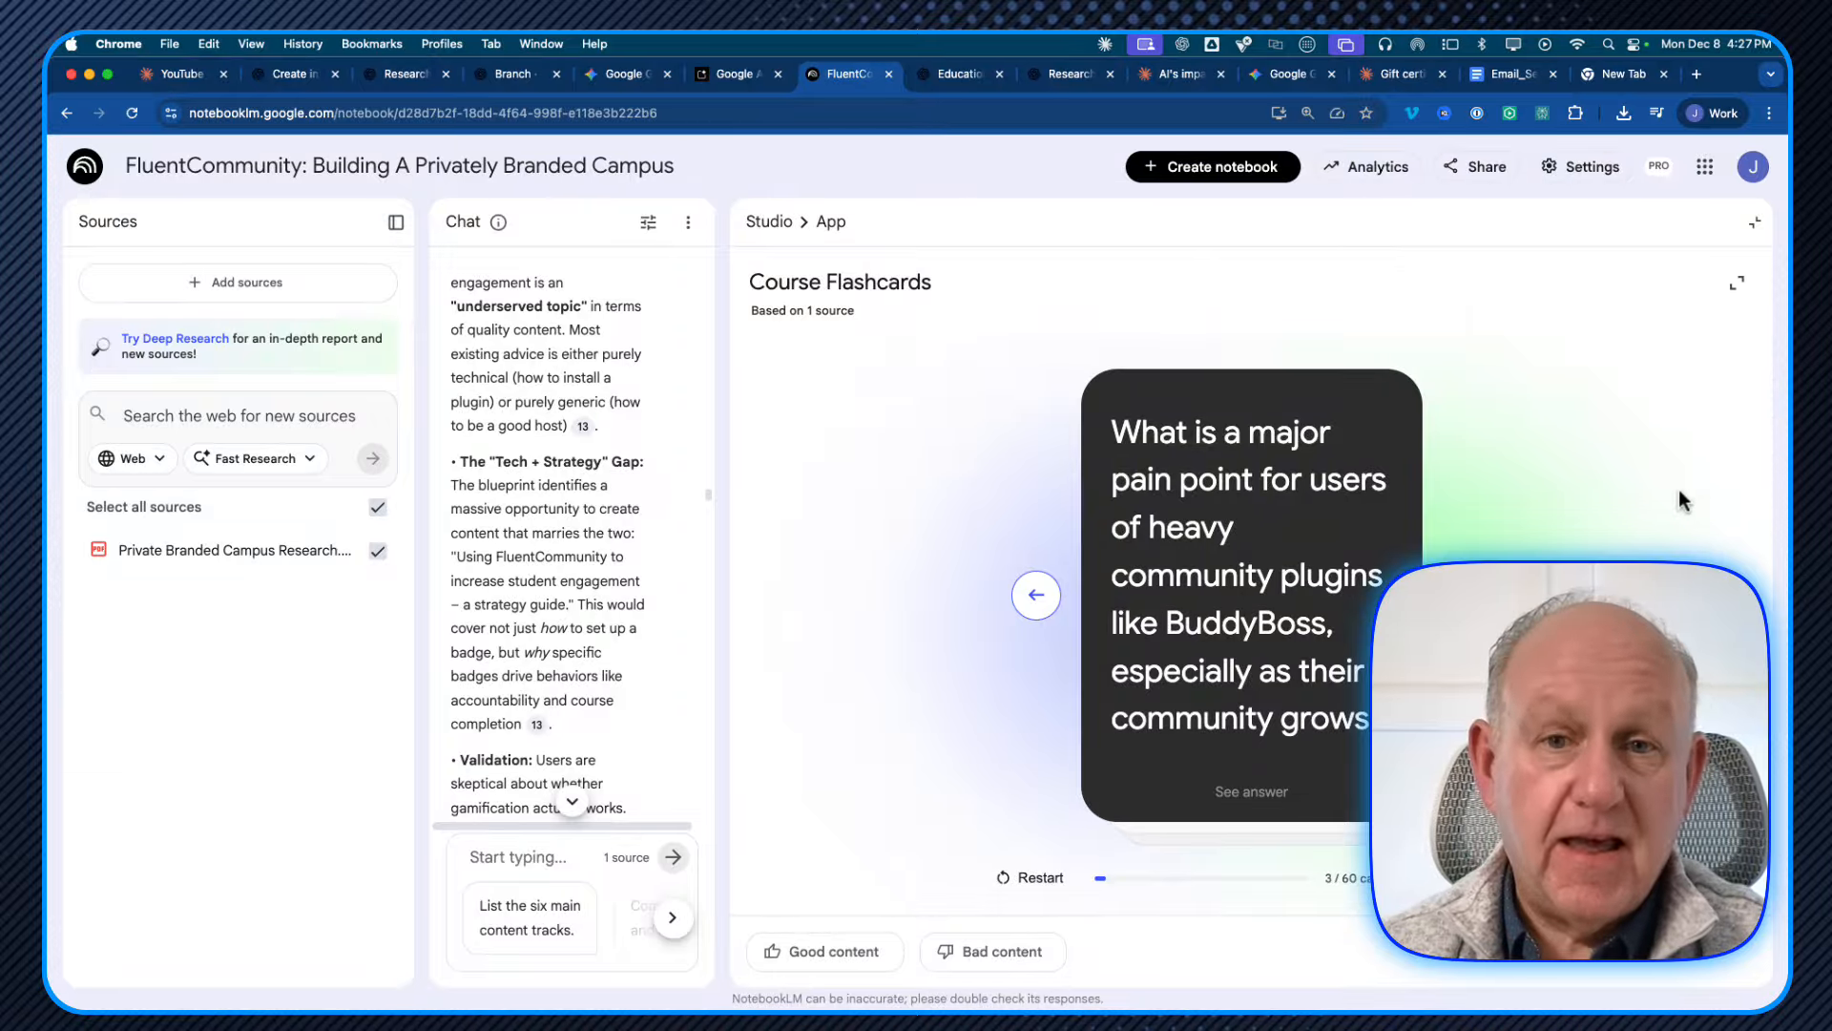
pyautogui.click(1754, 222)
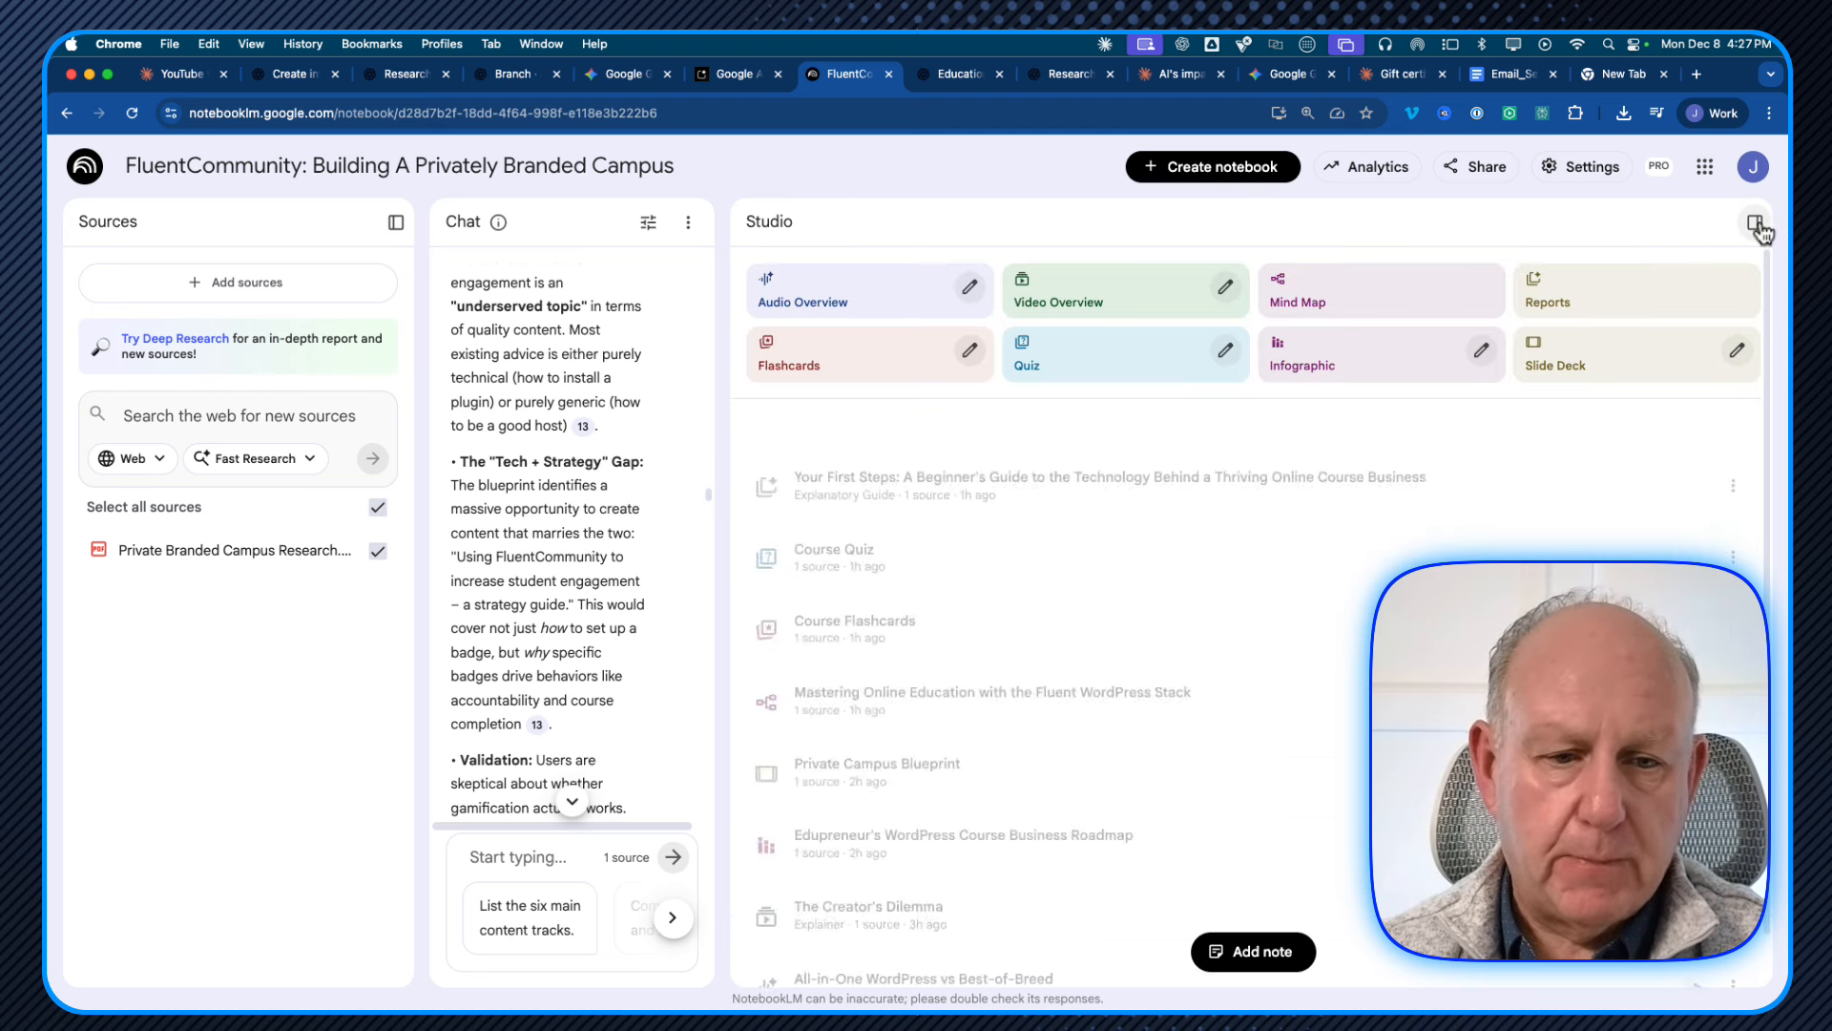
# Step: Open the Course Quiz and skip ahead to the second question without answering the first
pyautogui.click(859, 523)
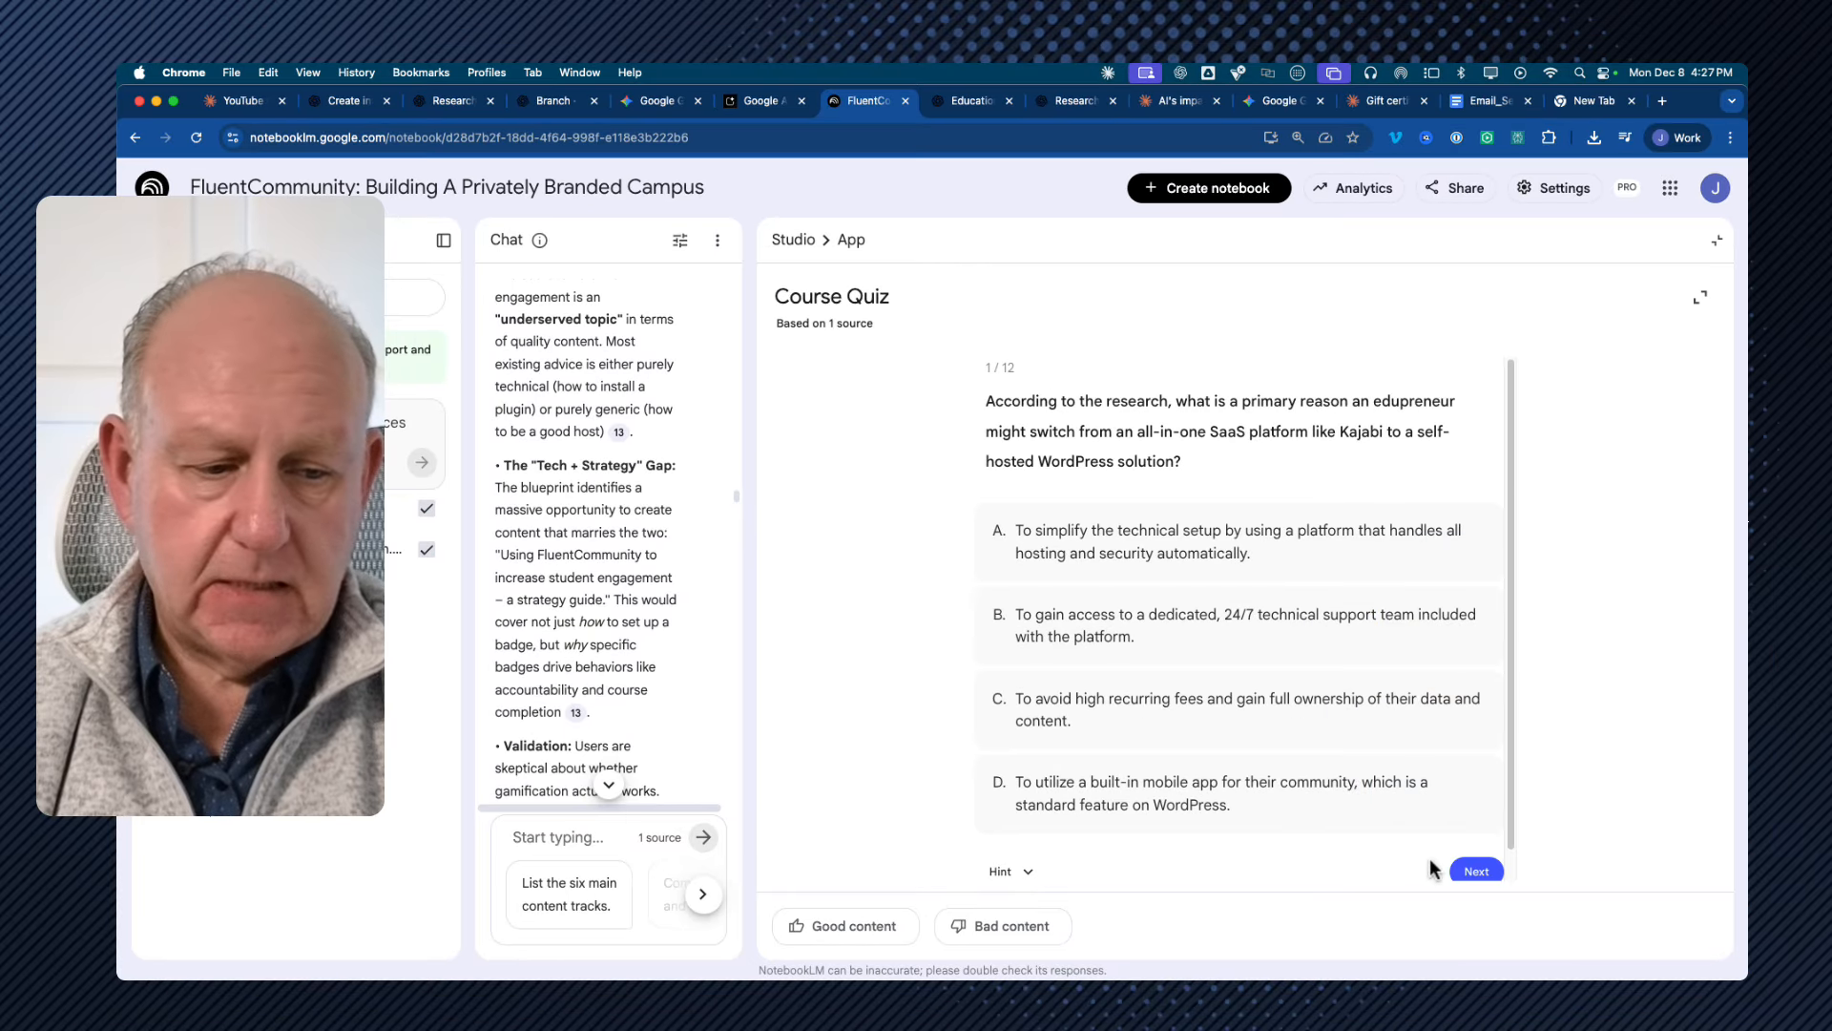
pyautogui.click(1479, 872)
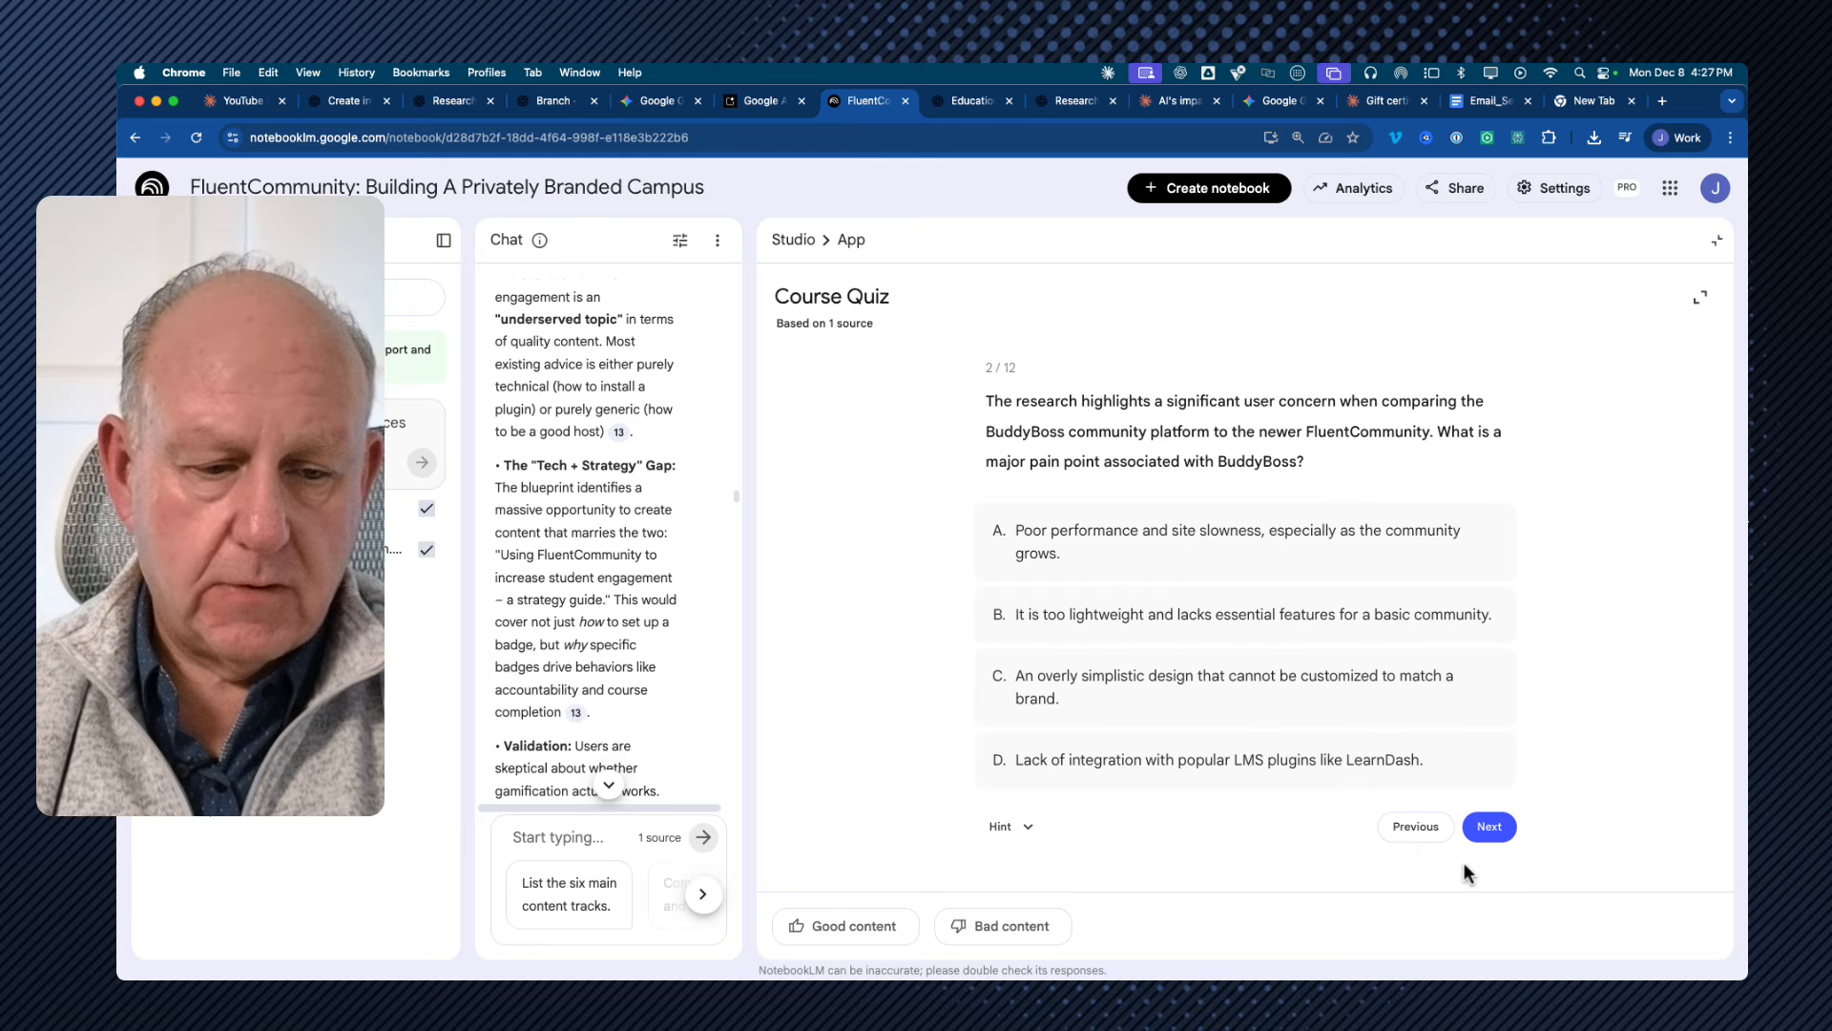
# Step: Answer the second quiz question with option B, review the answer feedback, and return to the list of Studio outputs
pyautogui.click(1219, 615)
pyautogui.scroll(-1, 1211, 584)
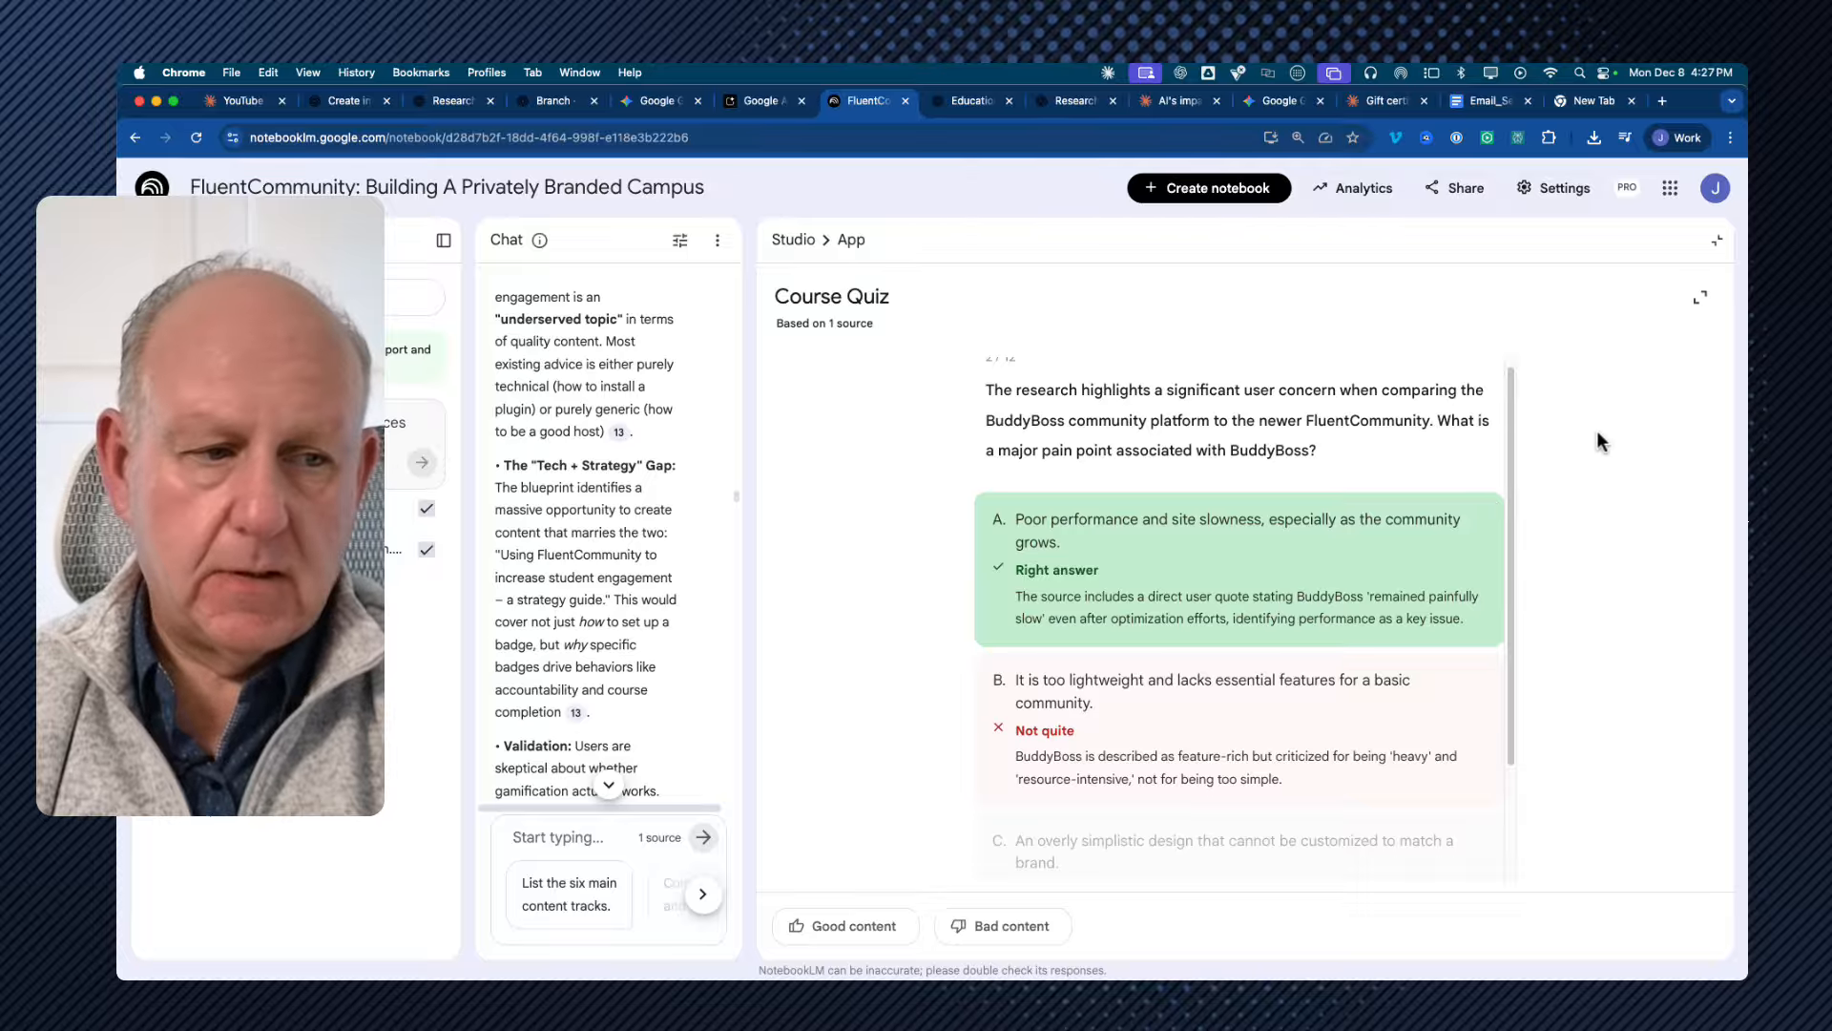
pyautogui.click(1713, 243)
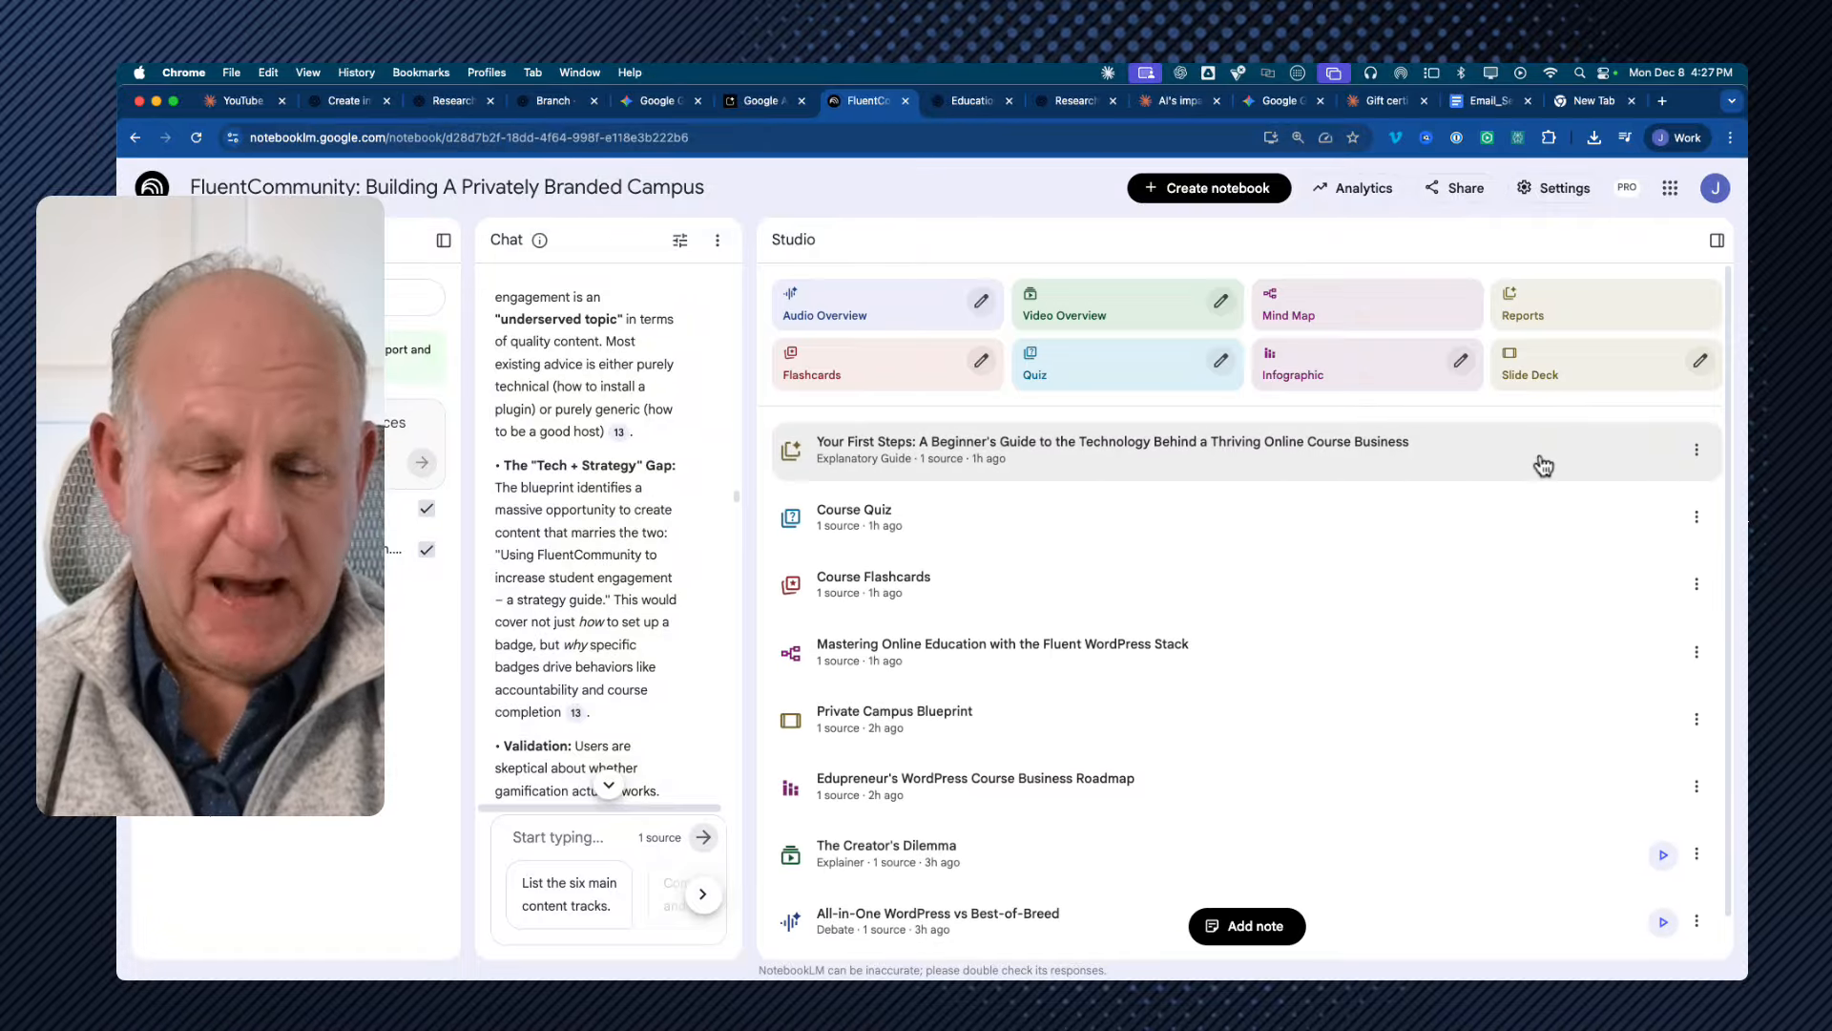
# Step: Open the Your First Steps beginner's guide report, read through to its Conclusion: Your Path Forward section, and close it
pyautogui.click(931, 451)
pyautogui.scroll(-3, 1088, 646)
pyautogui.scroll(-10, 1088, 646)
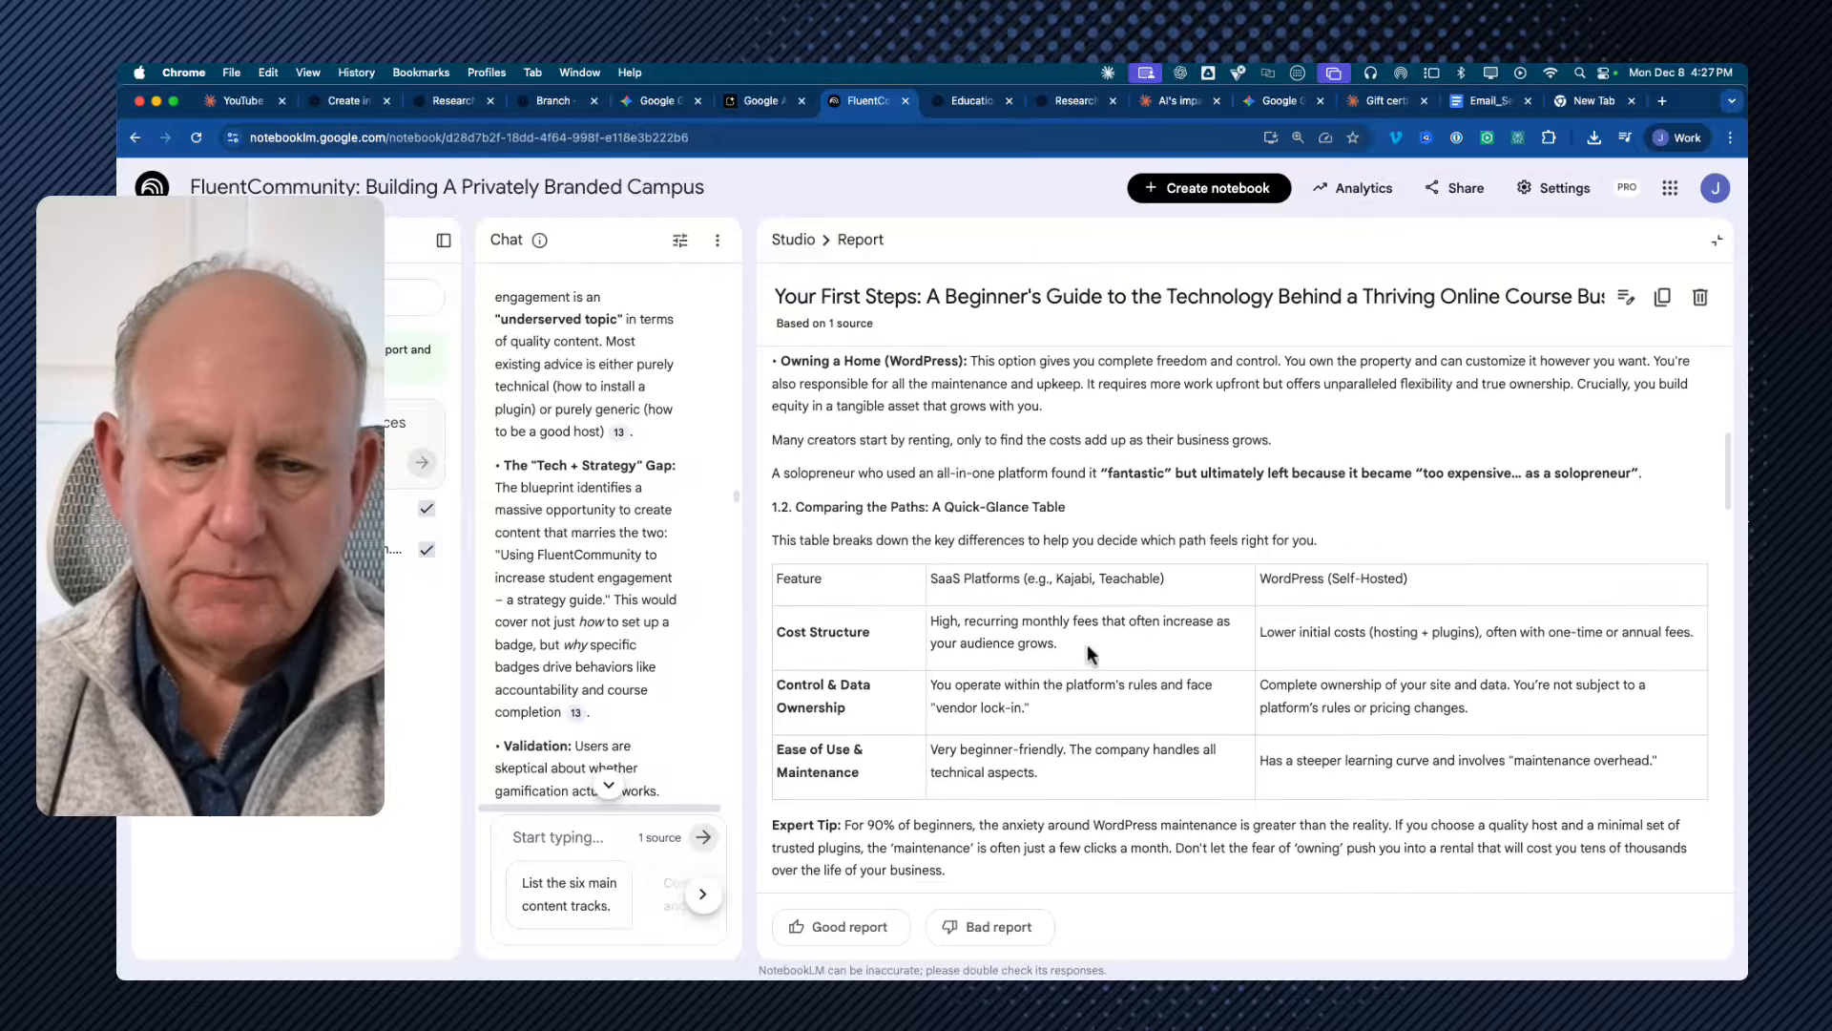
pyautogui.scroll(-10, 1091, 655)
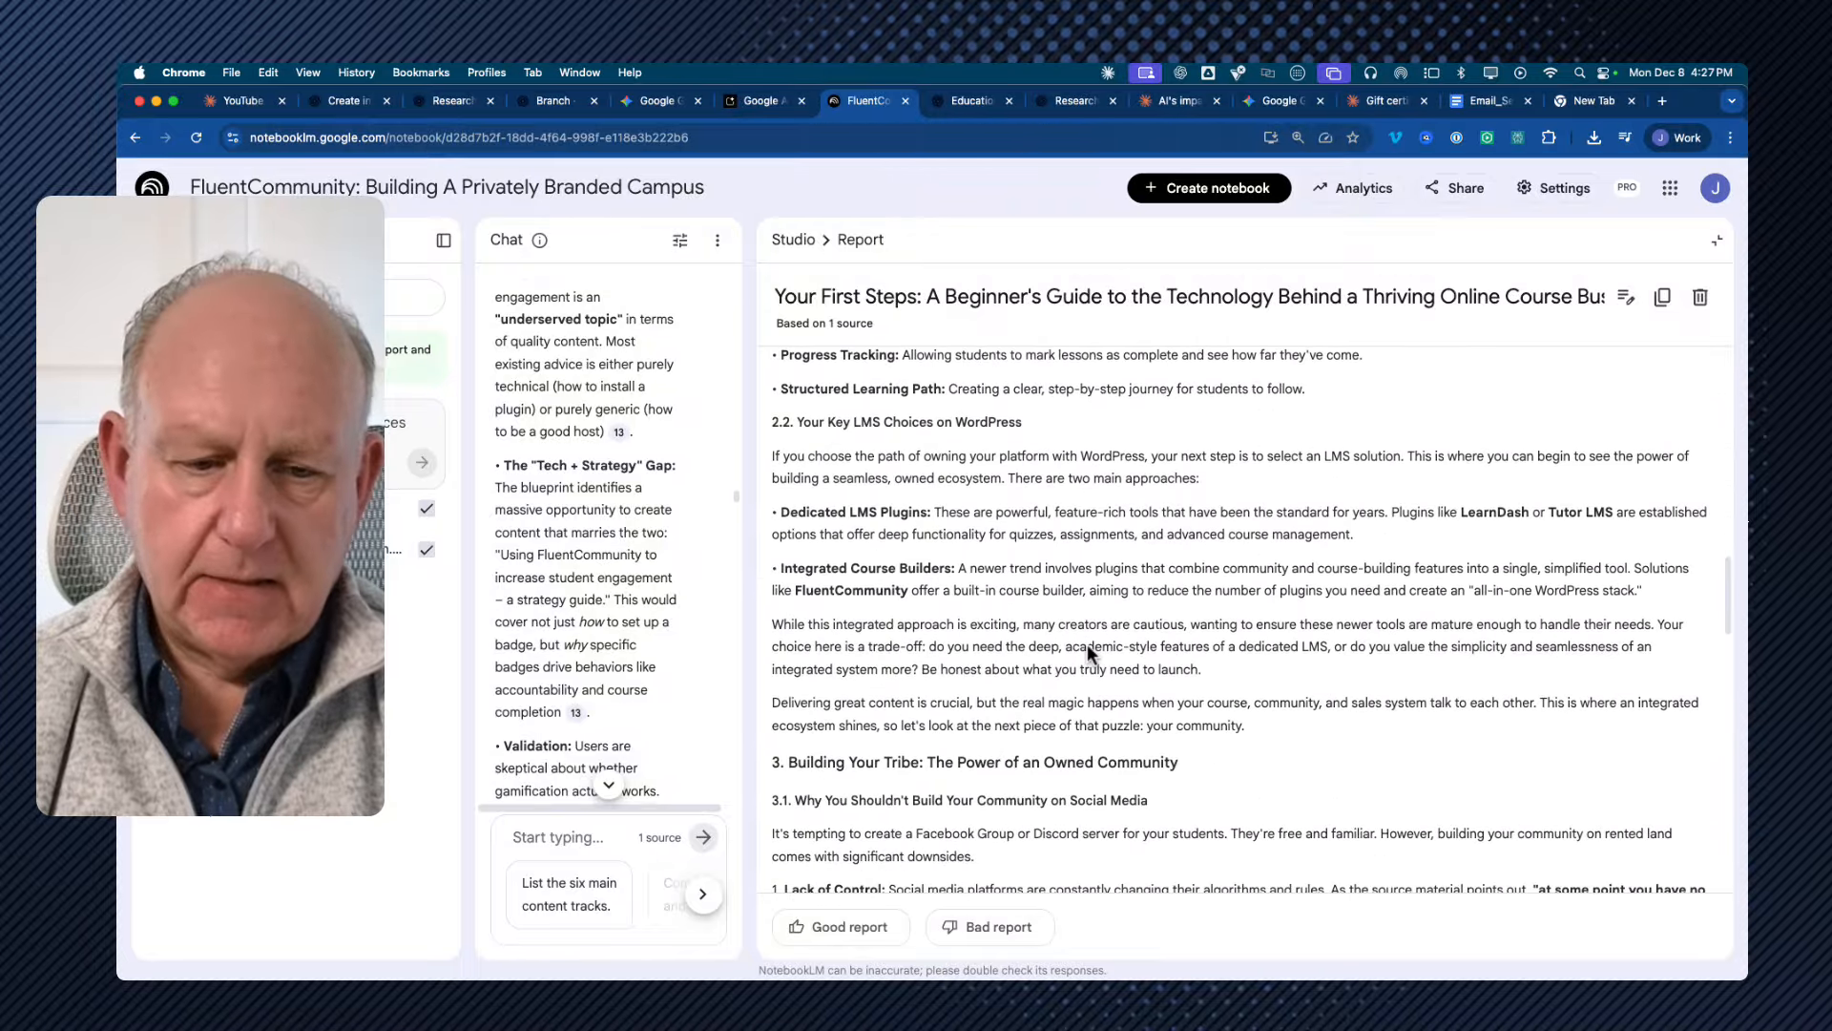
pyautogui.scroll(-12, 1088, 653)
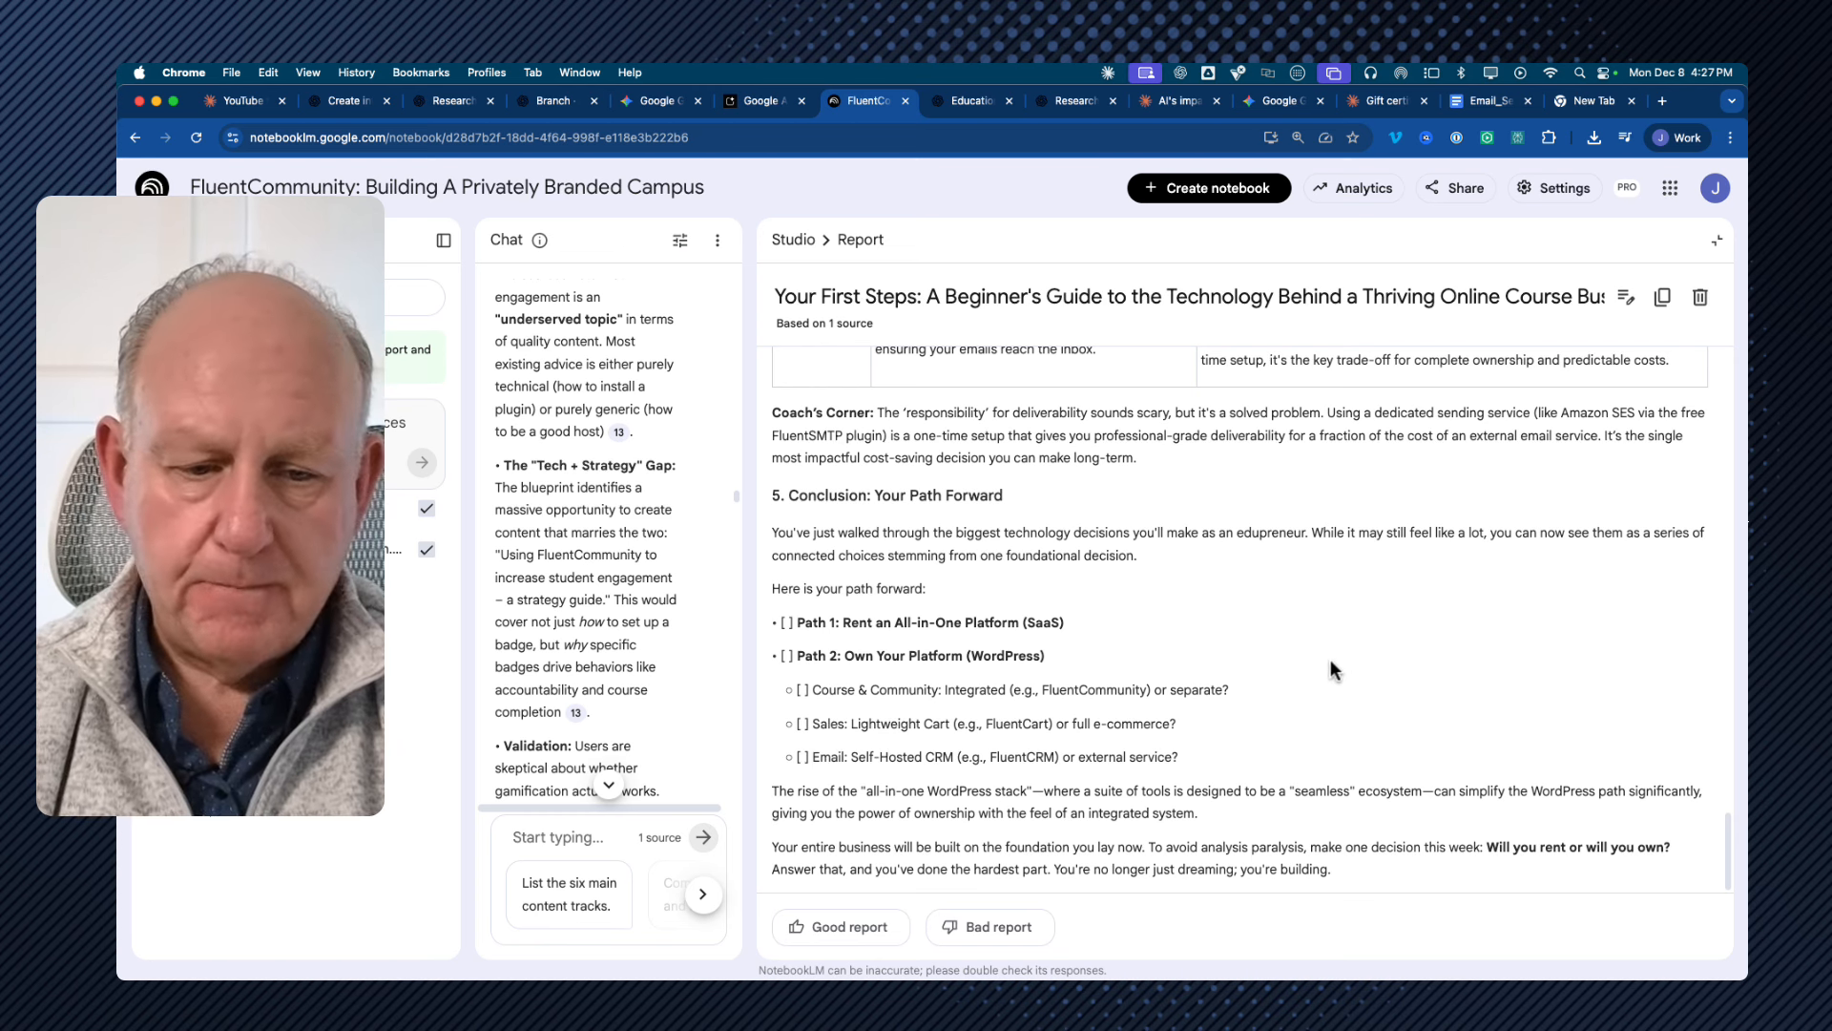
pyautogui.tripleClick(888, 589)
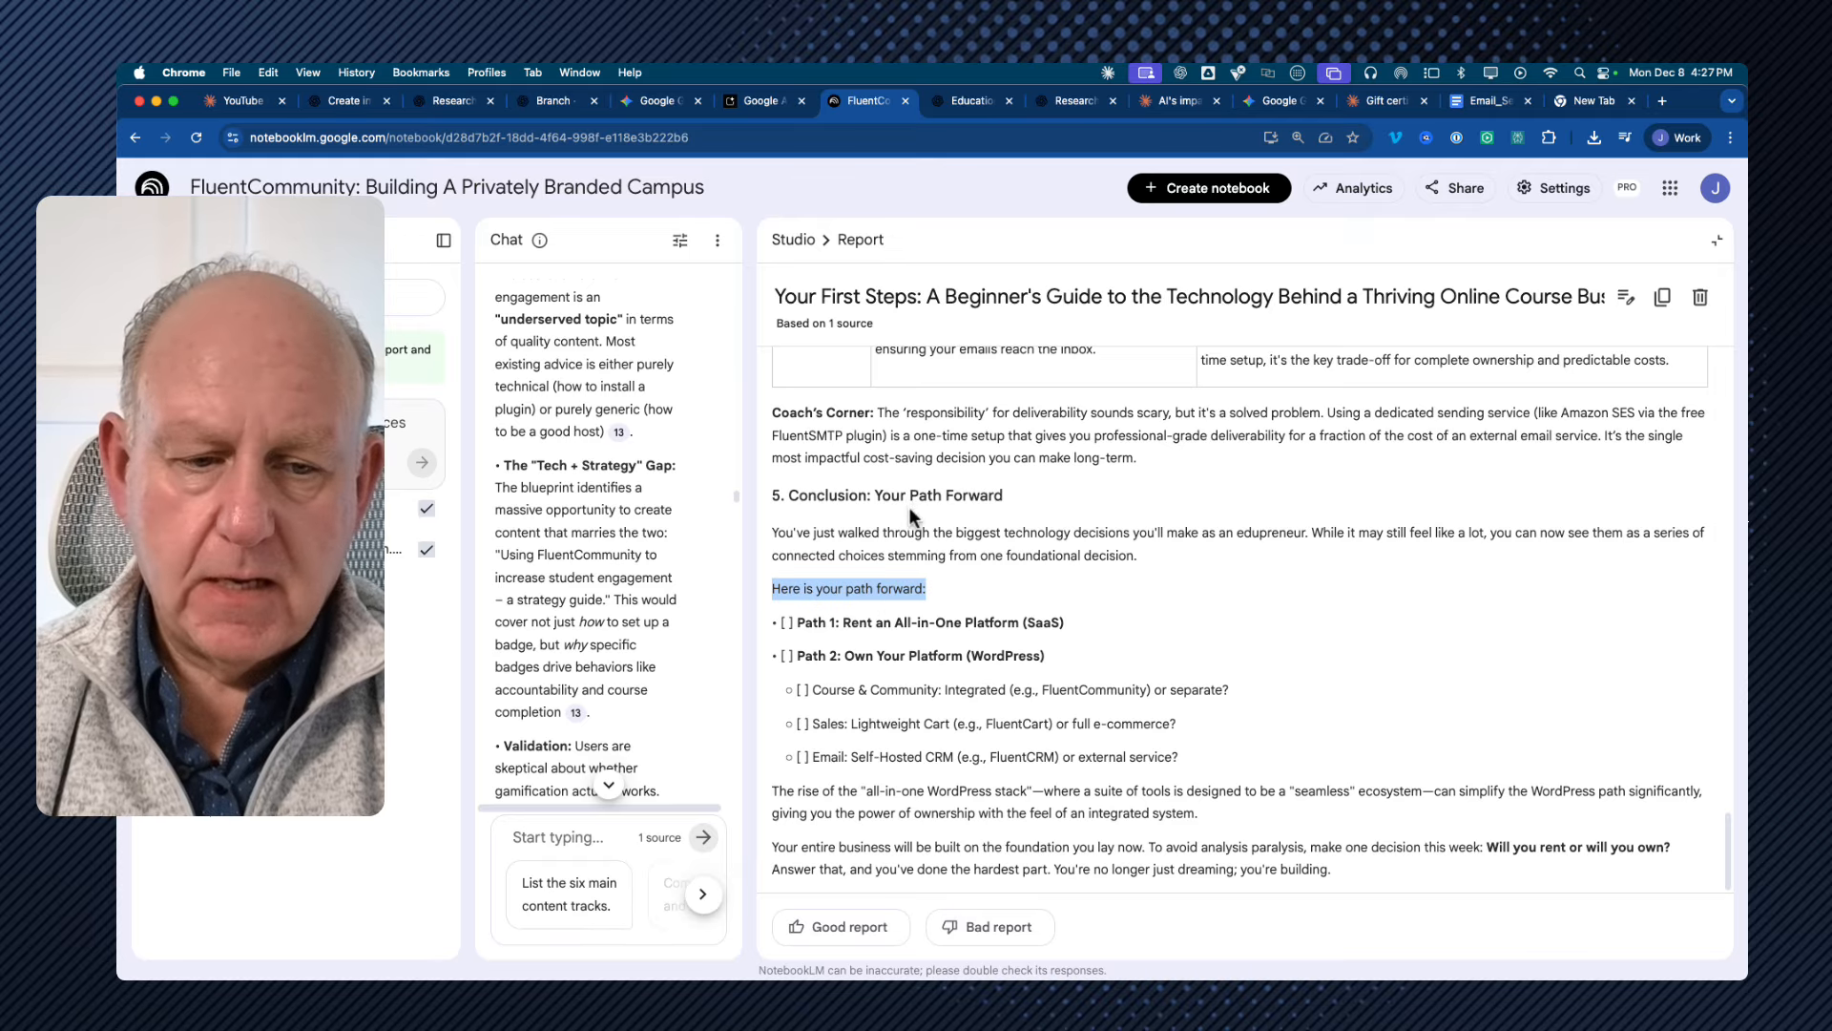
pyautogui.tripleClick(909, 496)
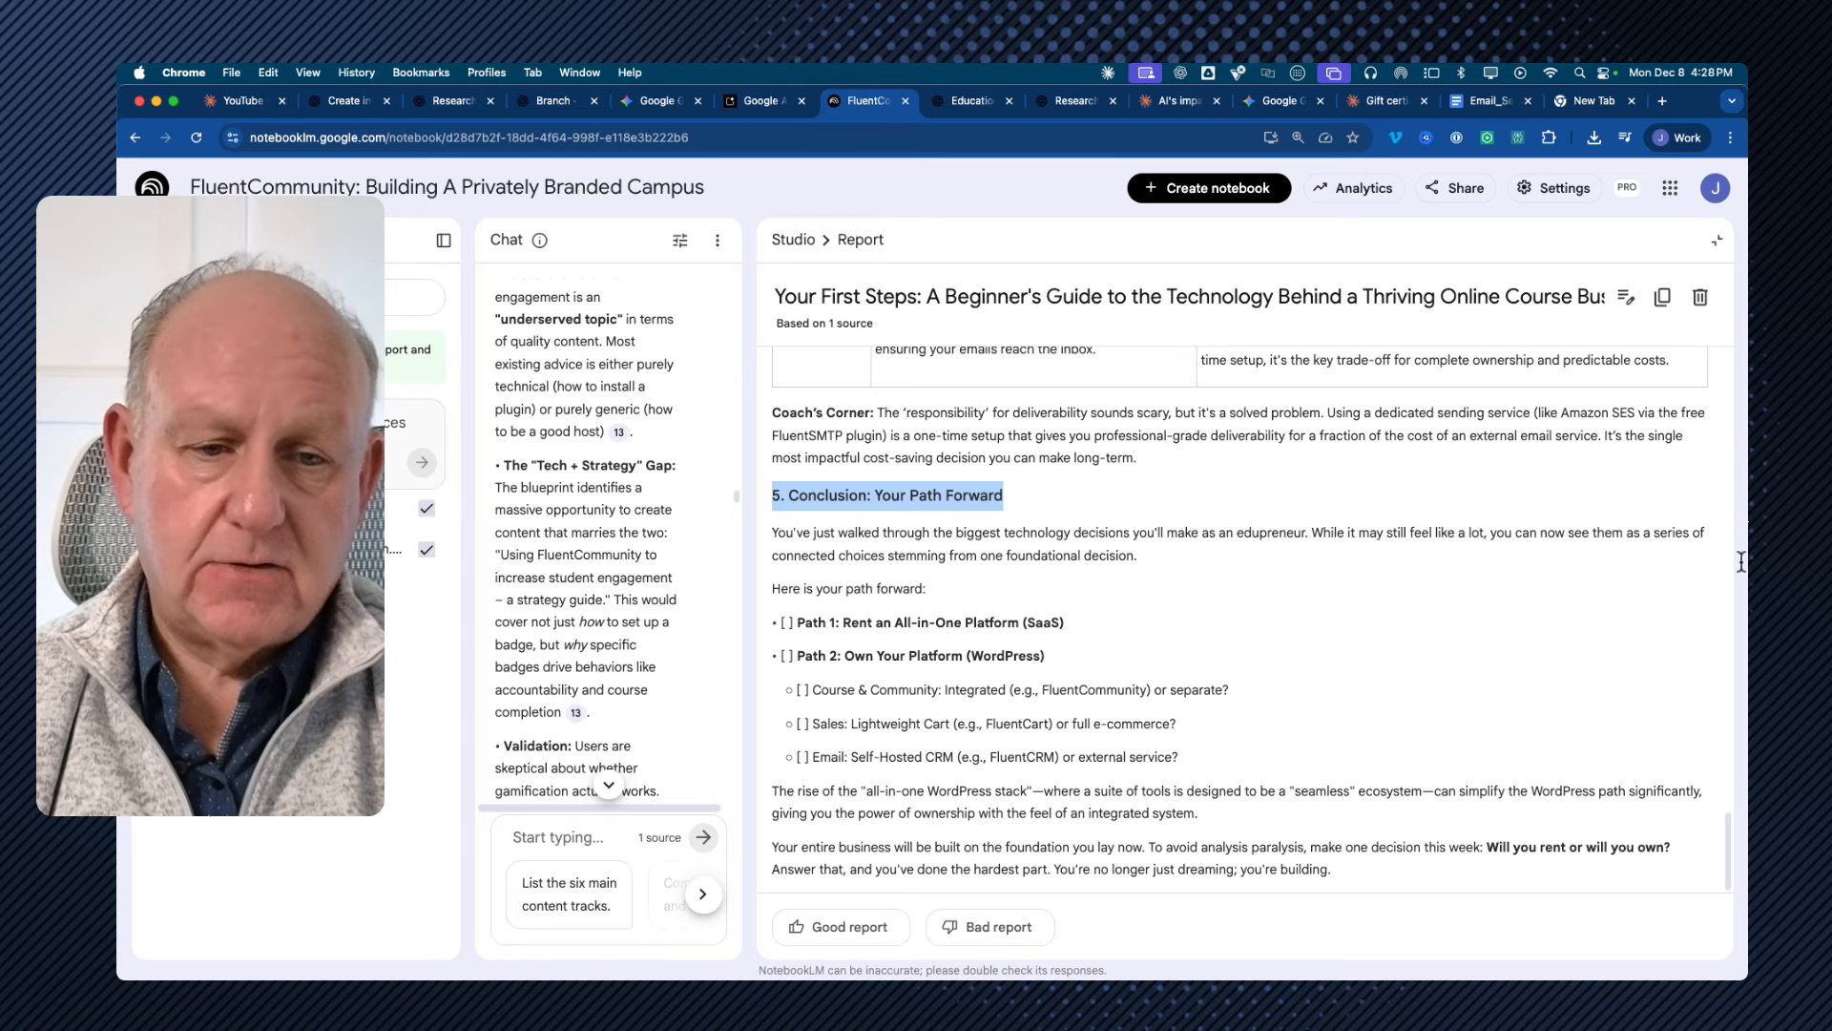
pyautogui.click(1715, 247)
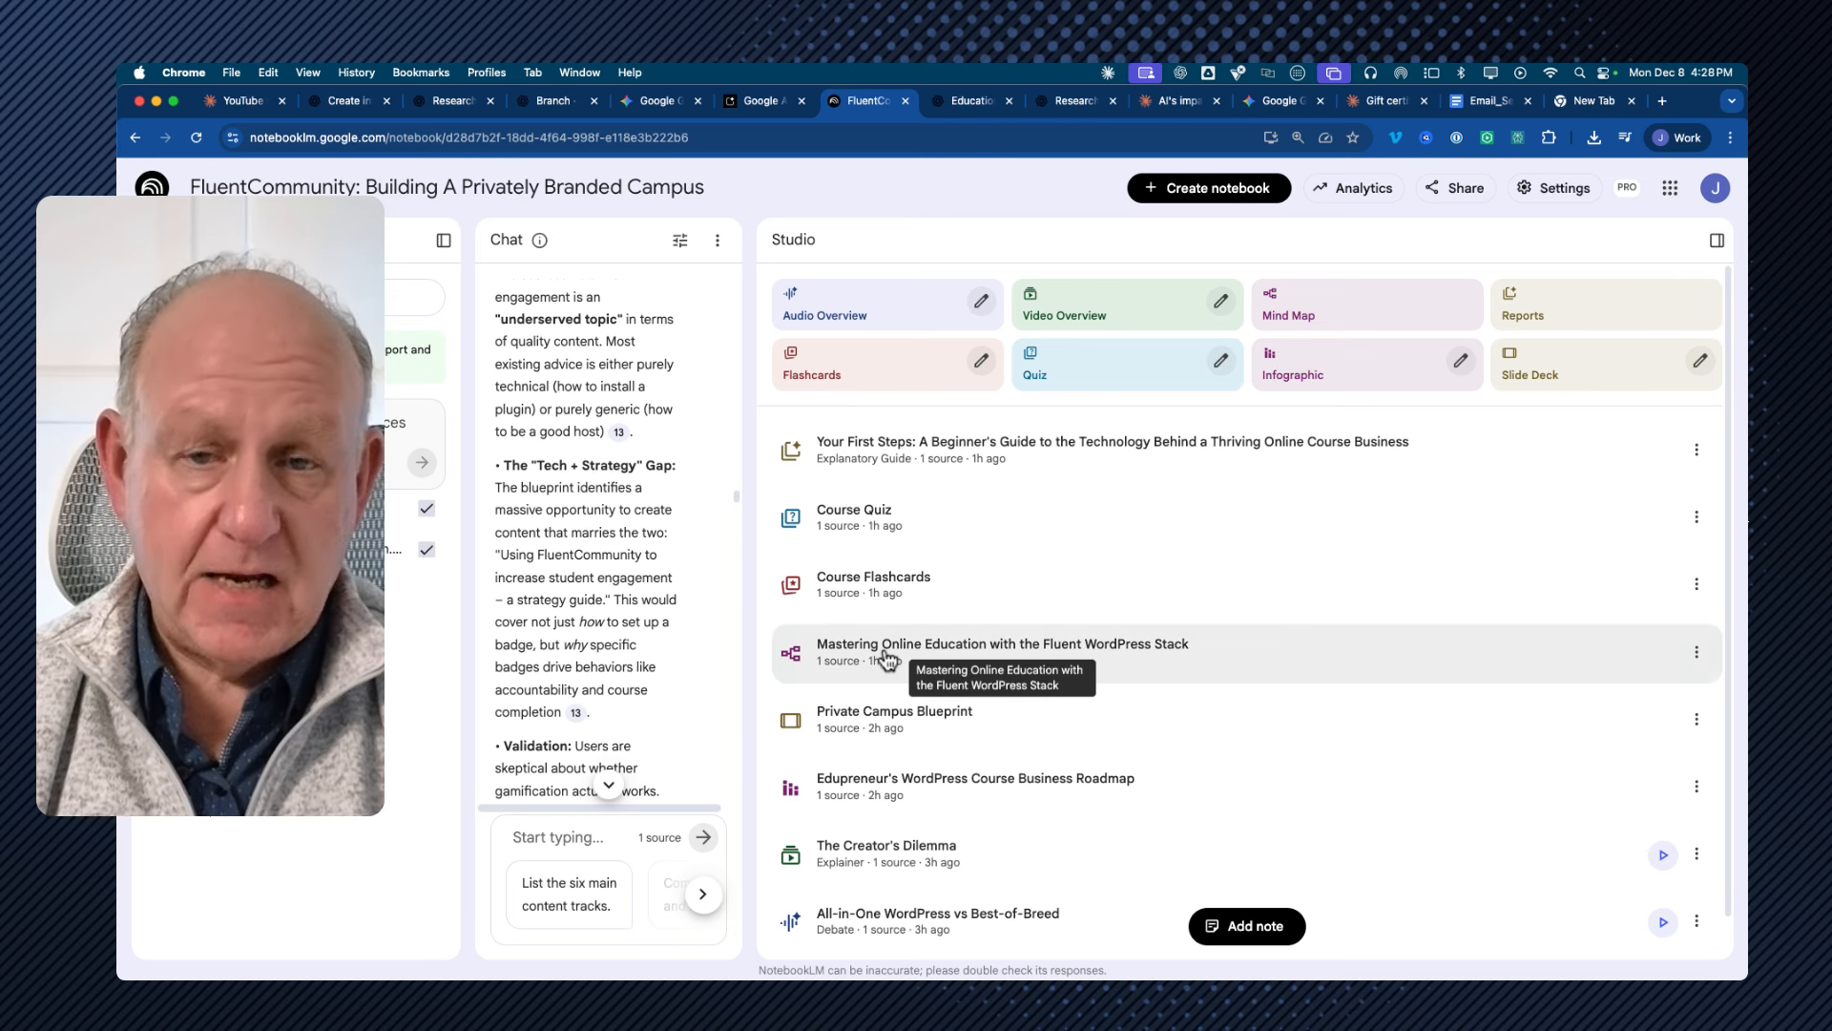
# Step: Widen the chat area beside the Studio outputs, and switch to the Xmind map to review the branches from Deep Research to Course Replaced
pyautogui.moveTo(749, 592); pyautogui.dragTo(1349, 590)
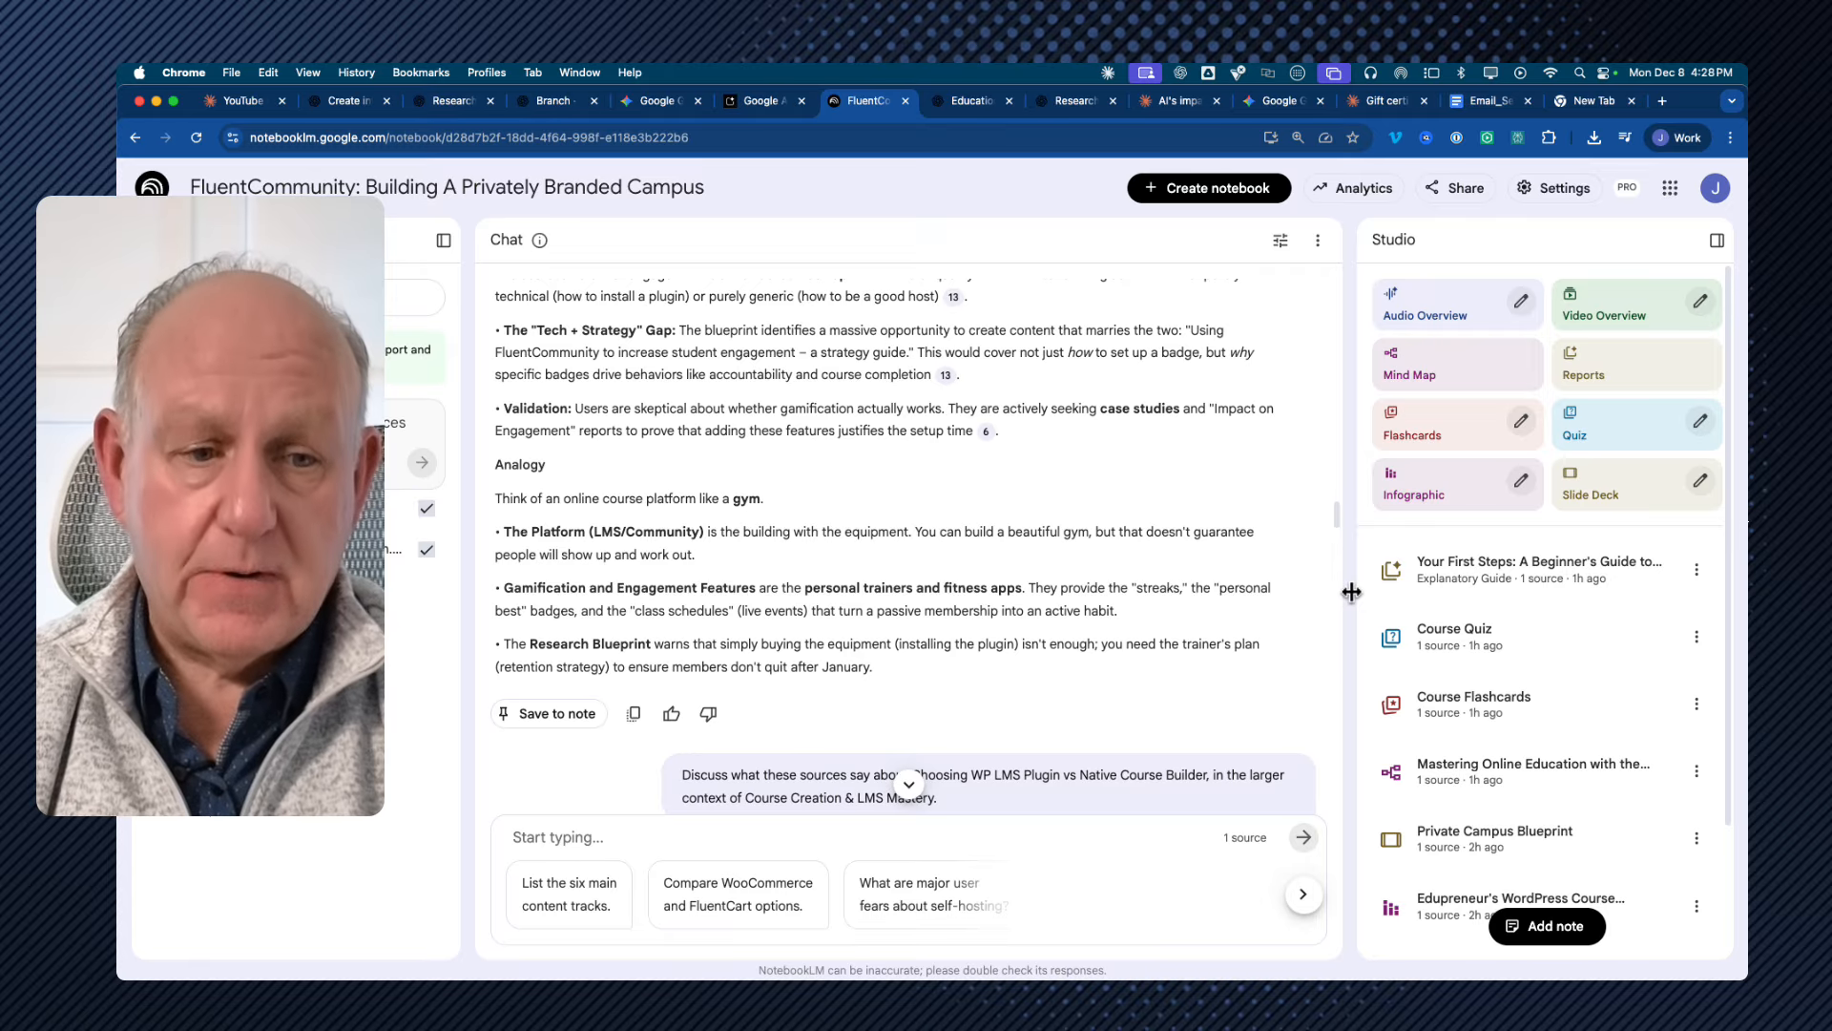
pyautogui.moveTo(1207, 976)
pyautogui.click(1385, 947)
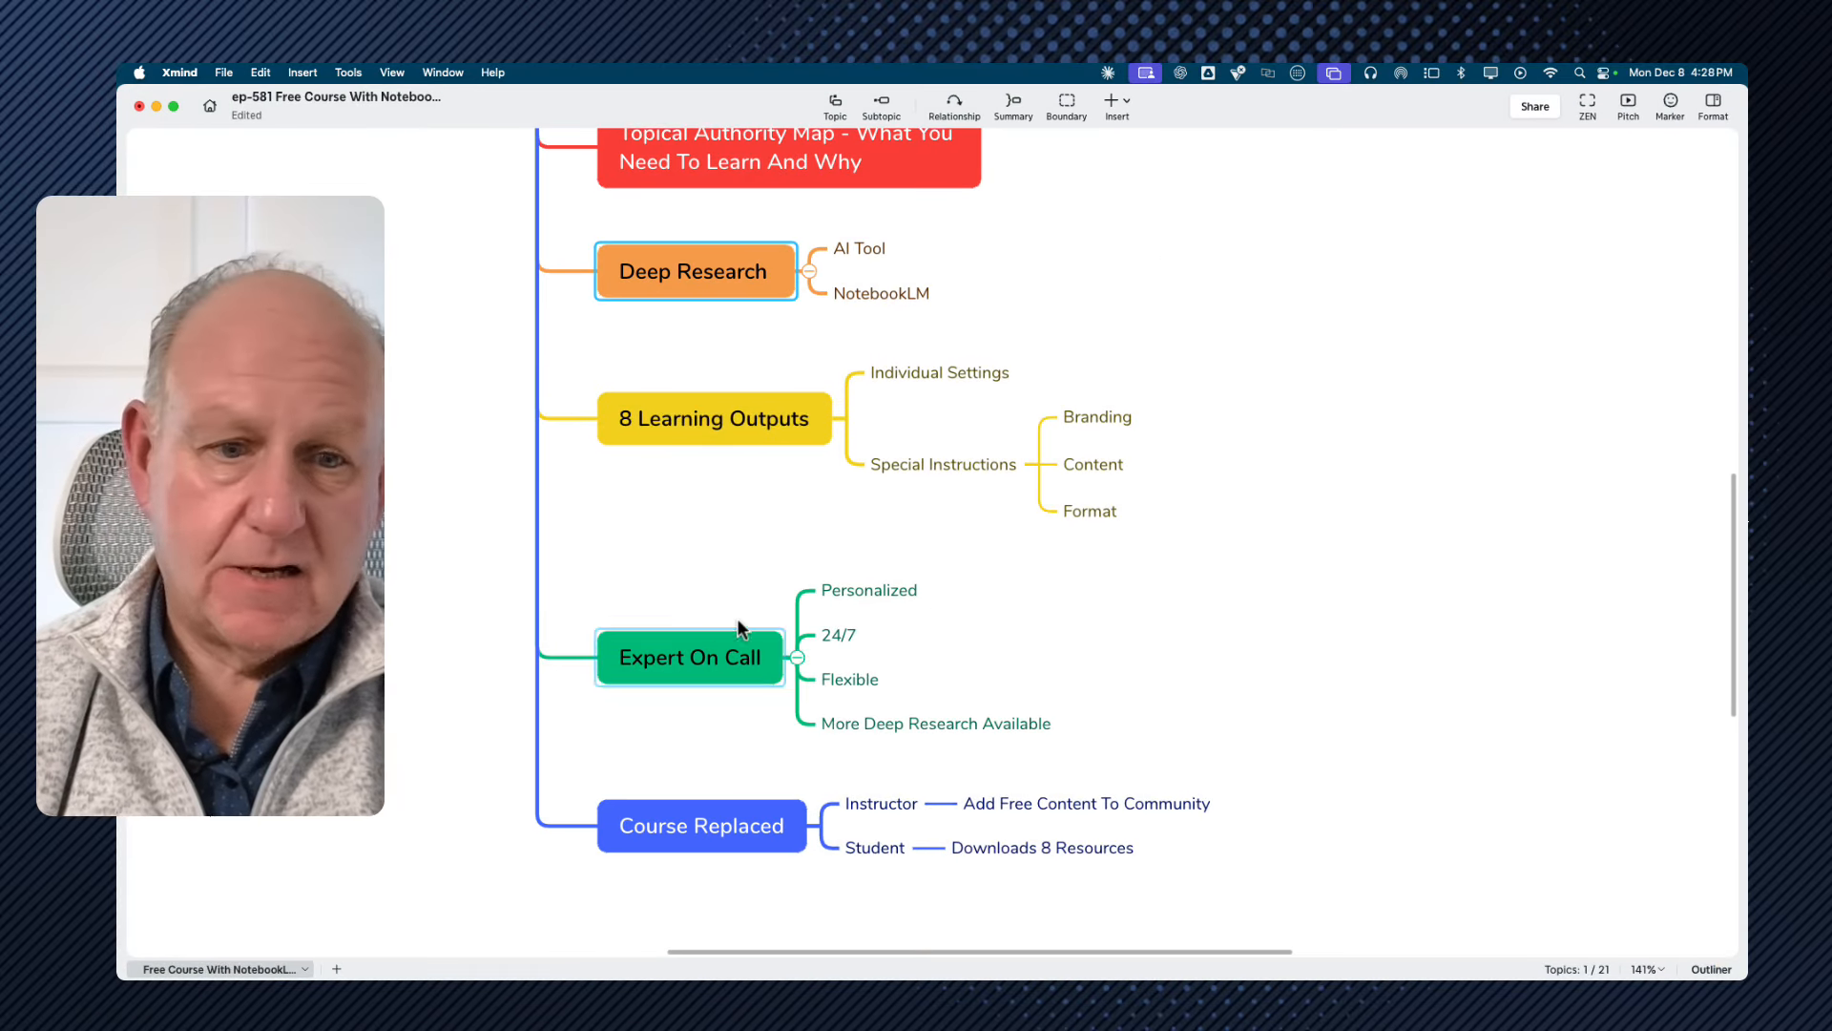
pyautogui.scroll(4, 777, 548)
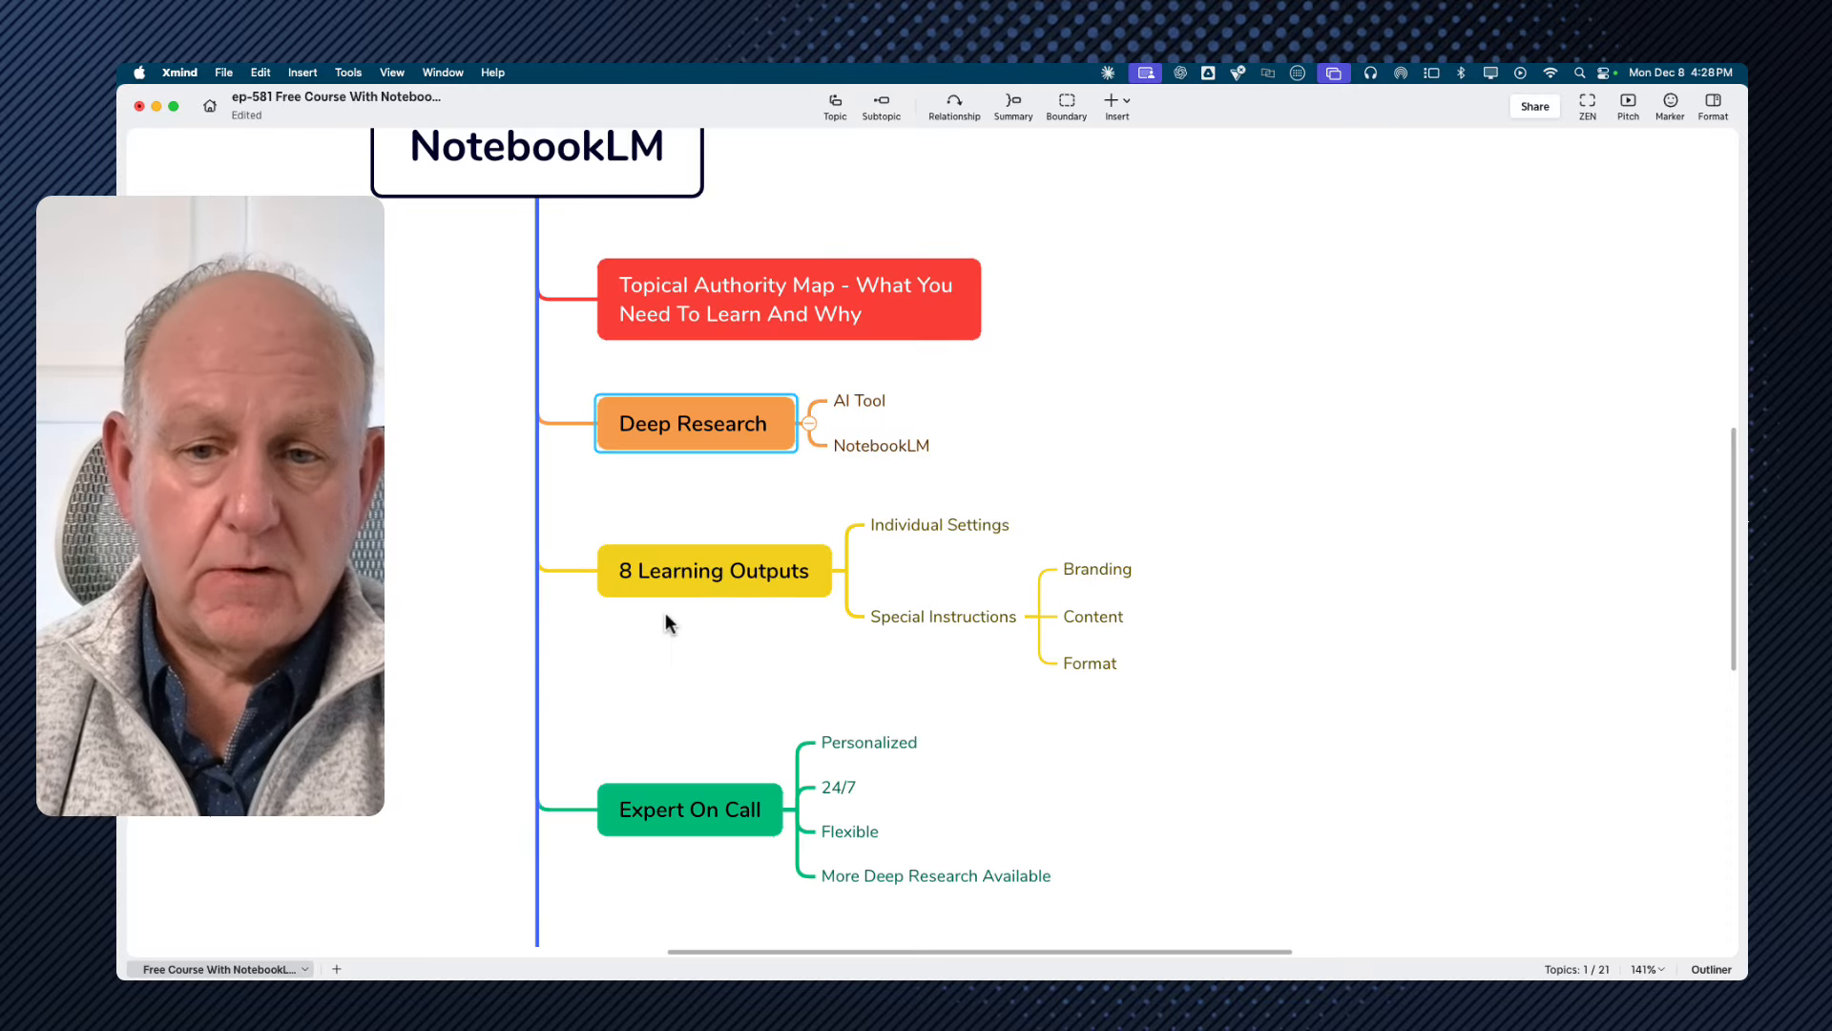
# Step: Switch back to the NotebookLM notebook in Chrome and collapse its list of sources
pyautogui.hotkey('ctrl', 'Up')
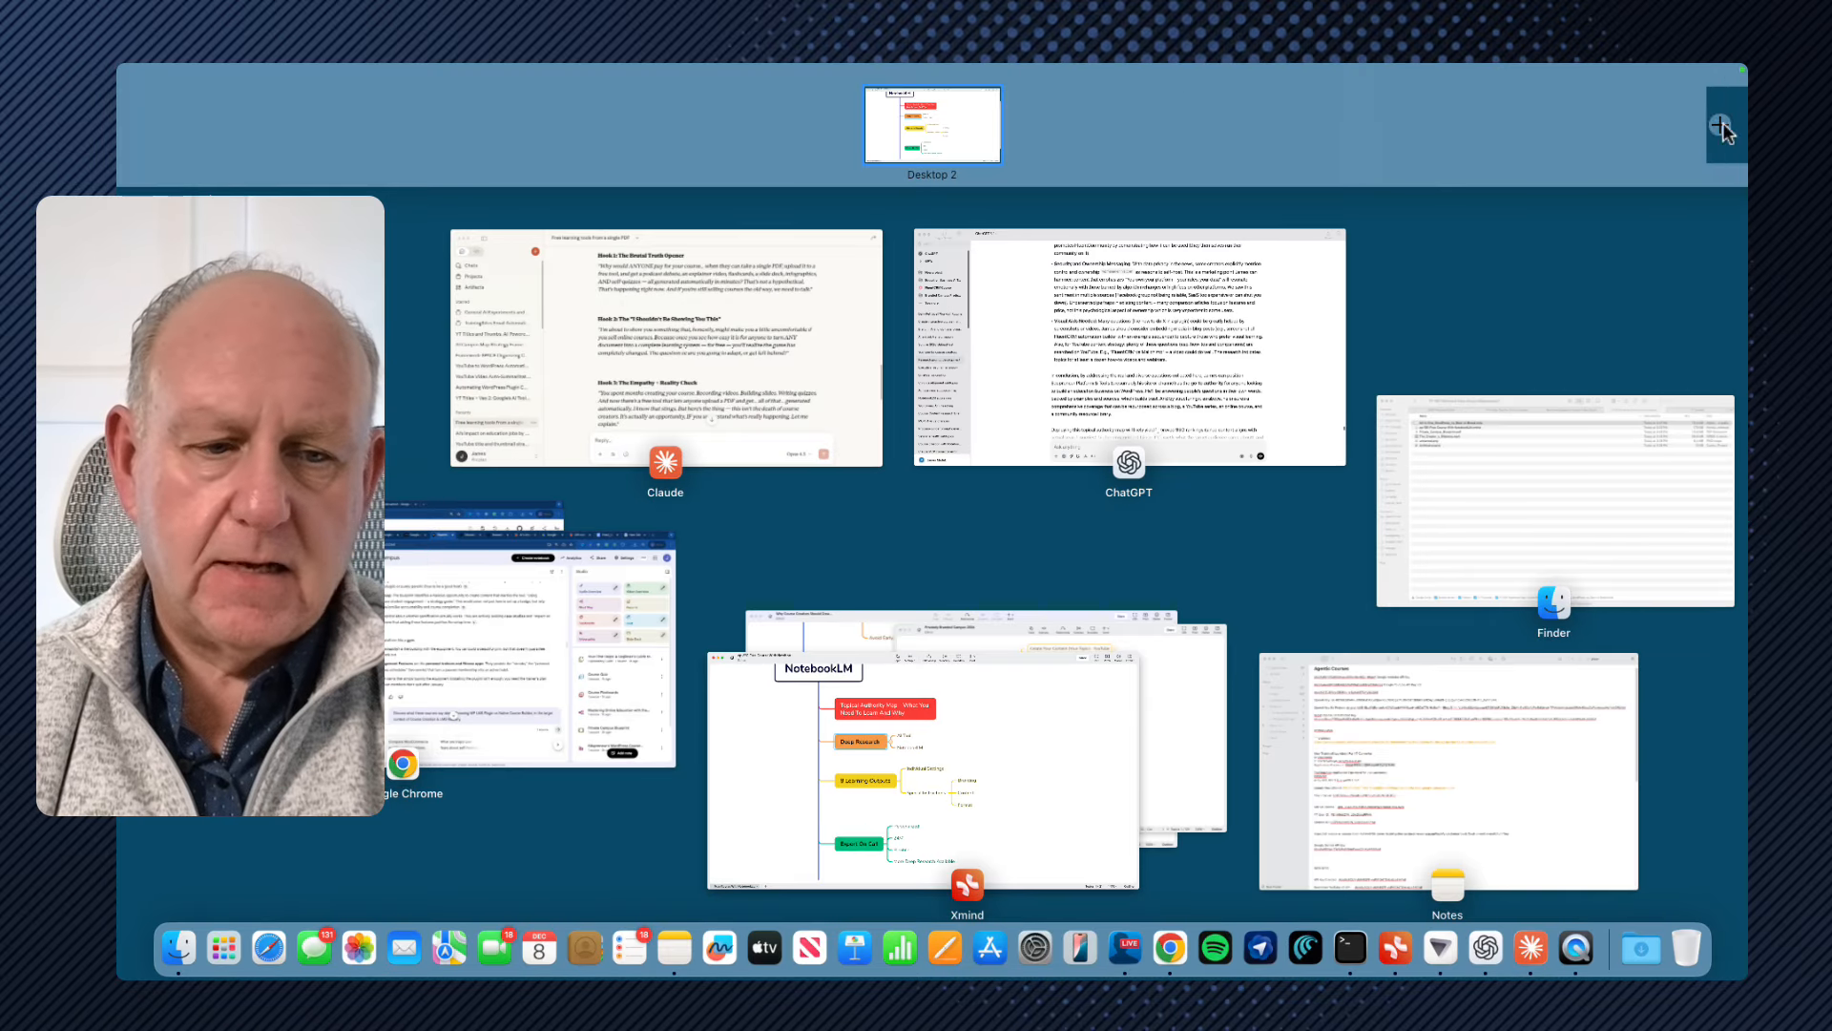
pyautogui.click(513, 658)
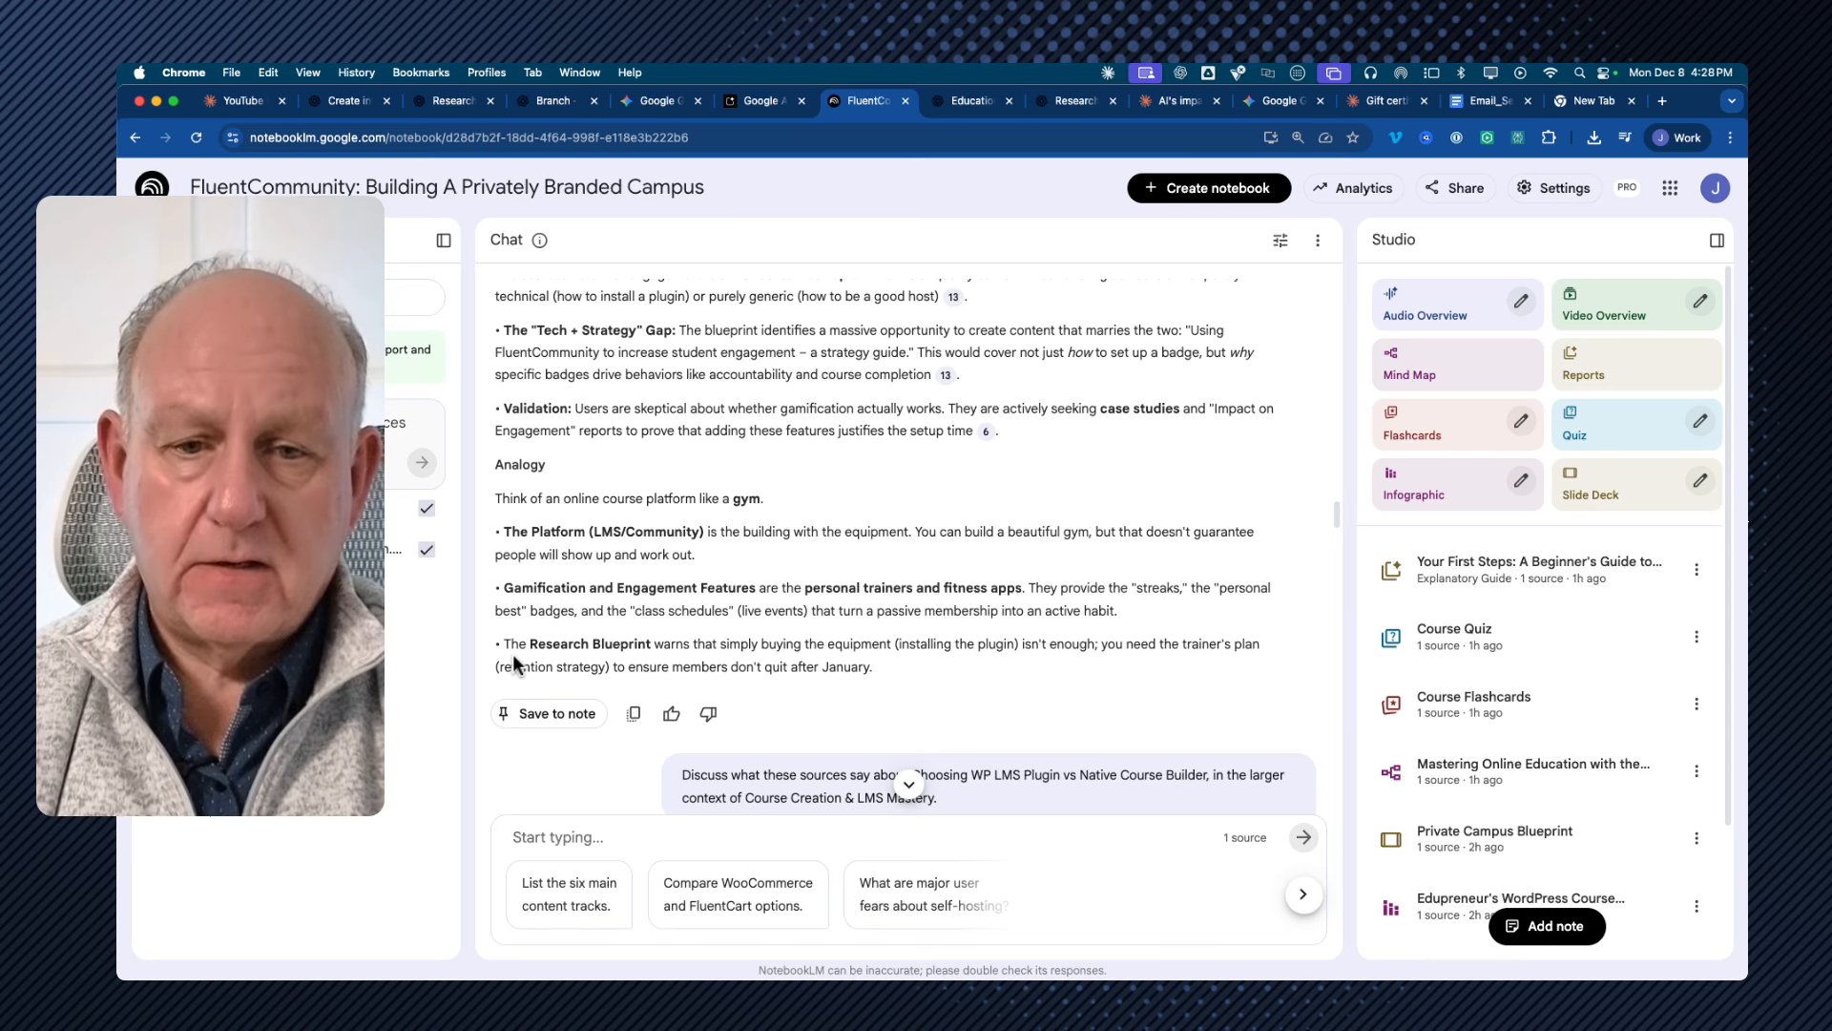
pyautogui.click(444, 241)
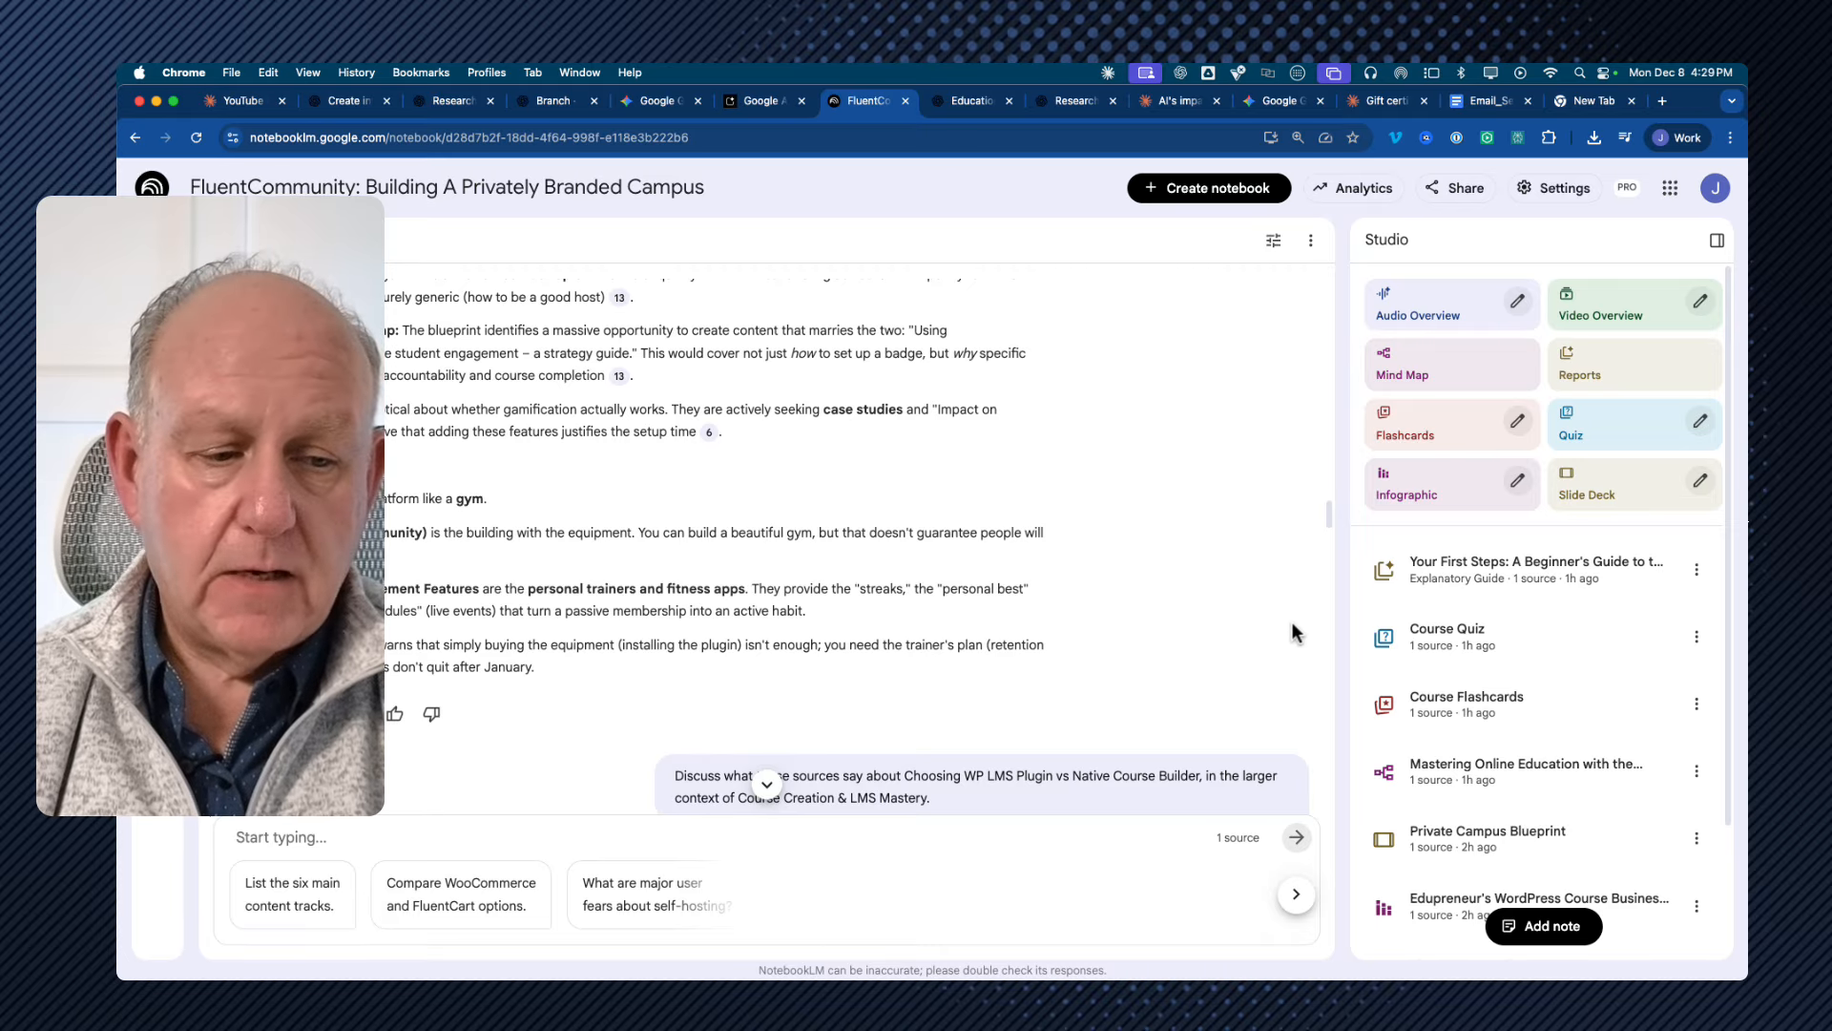
# Step: Open the Mastering Online Education mind map and expand its Platform & Tech Stack Decisions and Course Creation & LMS Mastery branches
pyautogui.click(1481, 775)
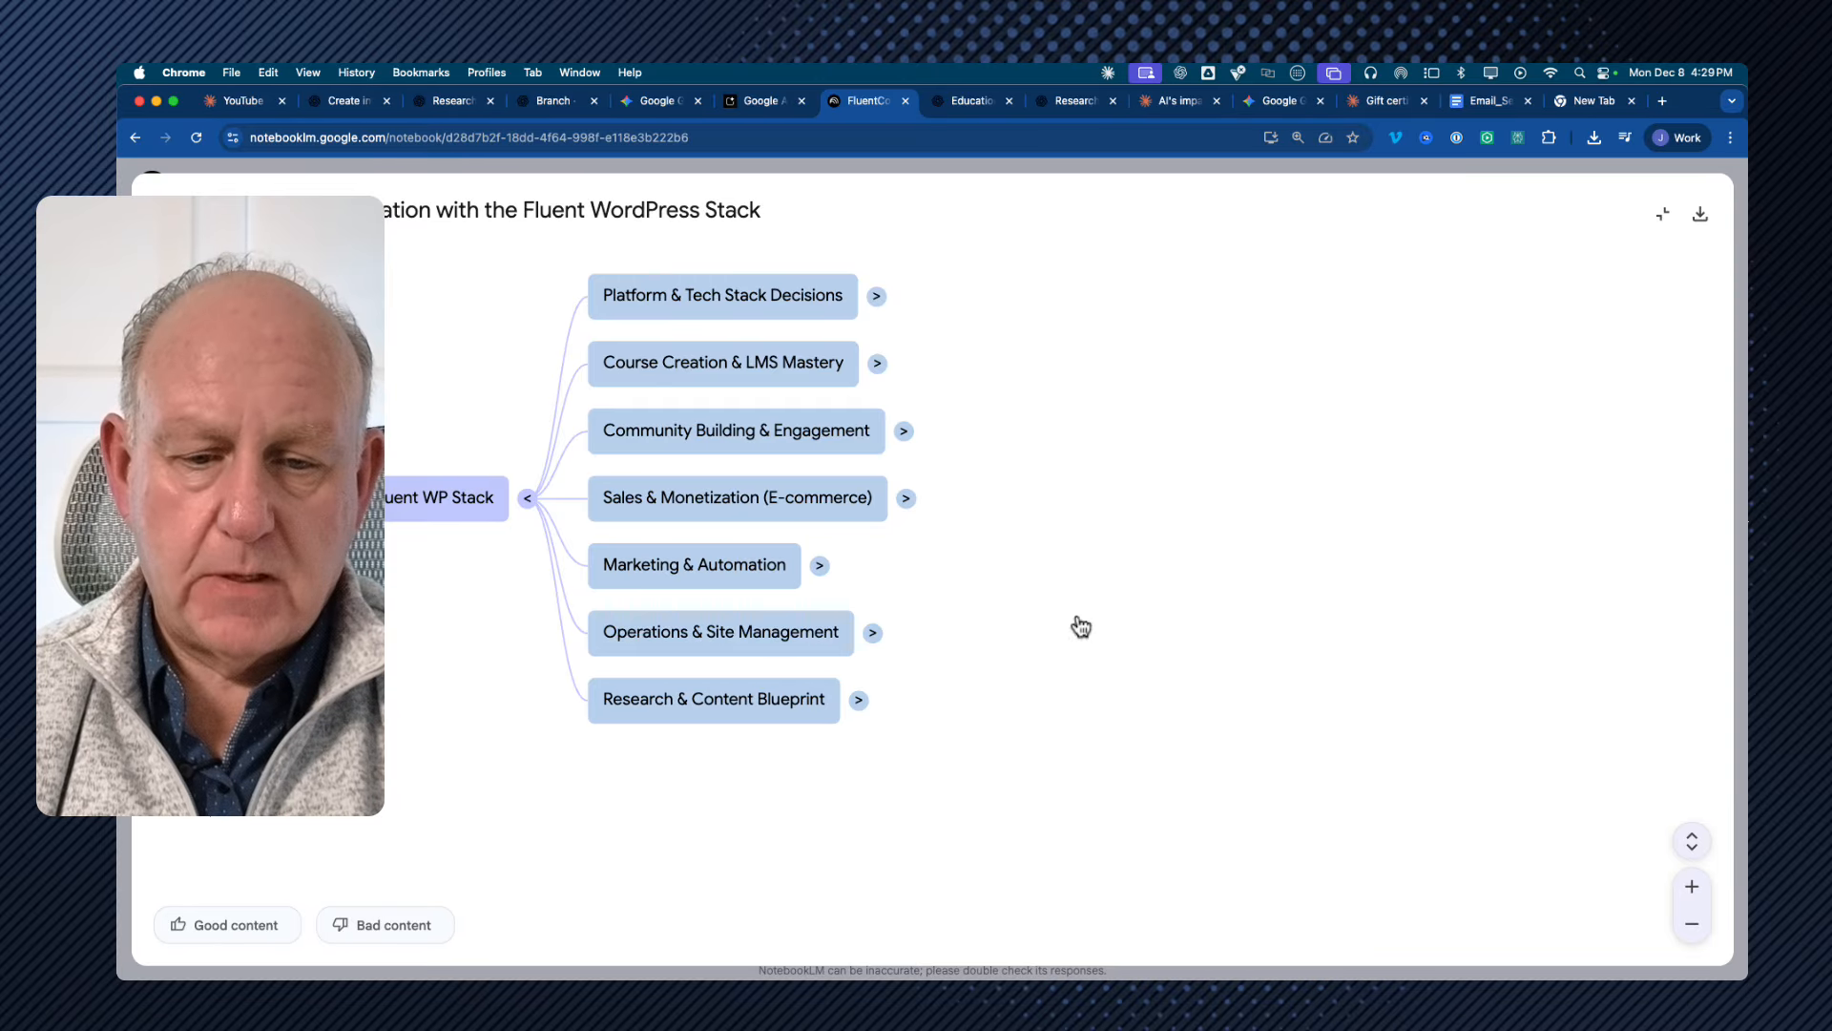
pyautogui.moveTo(973, 580); pyautogui.dragTo(1270, 646)
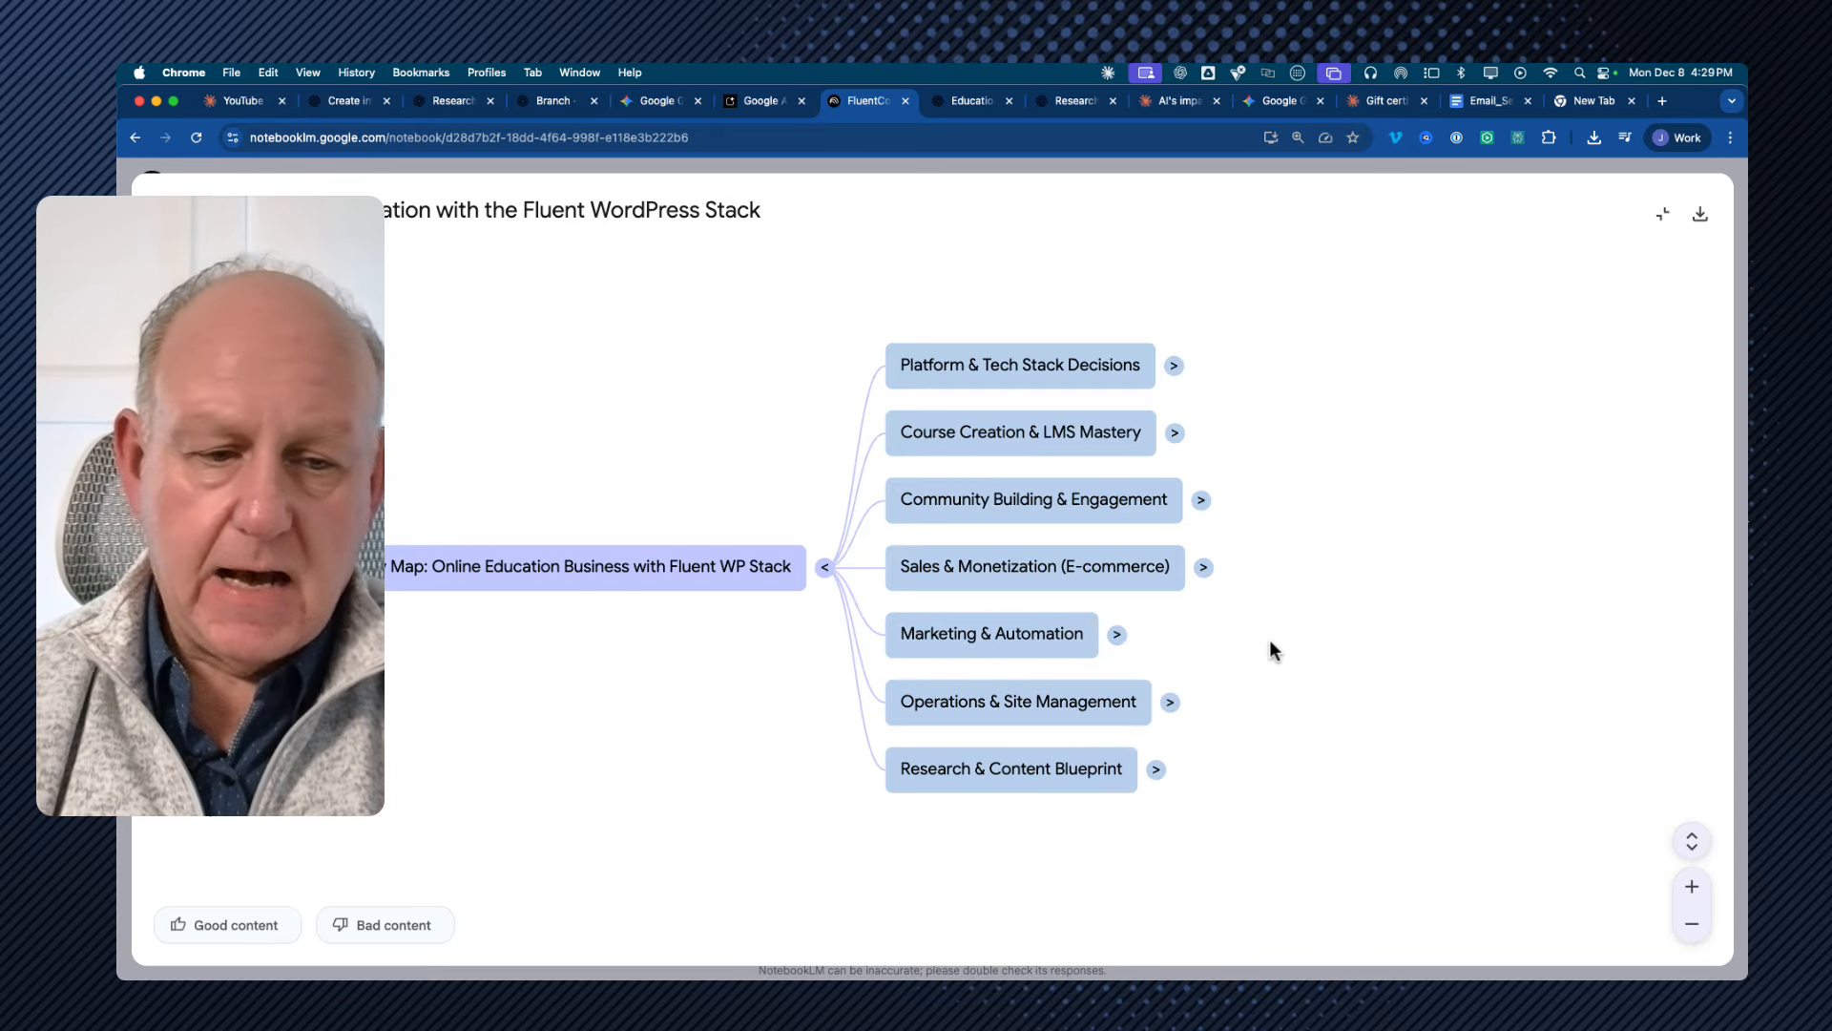
pyautogui.click(1173, 367)
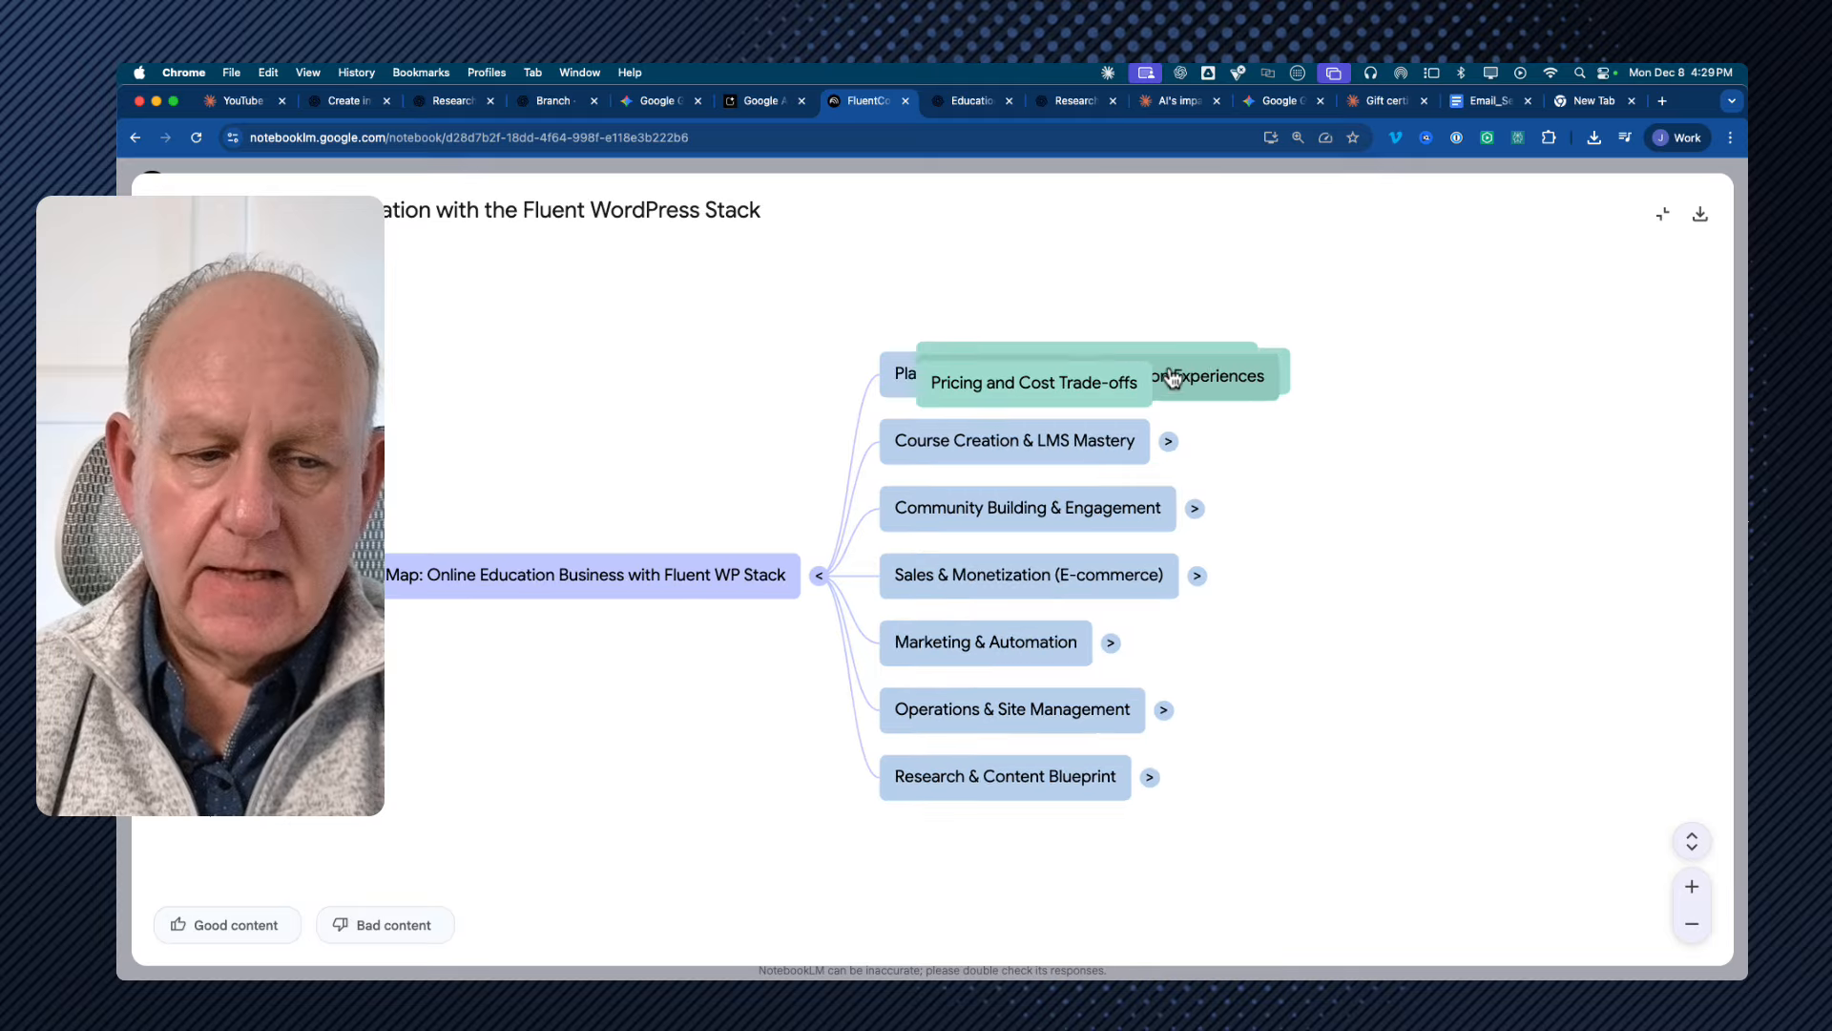
pyautogui.click(1026, 639)
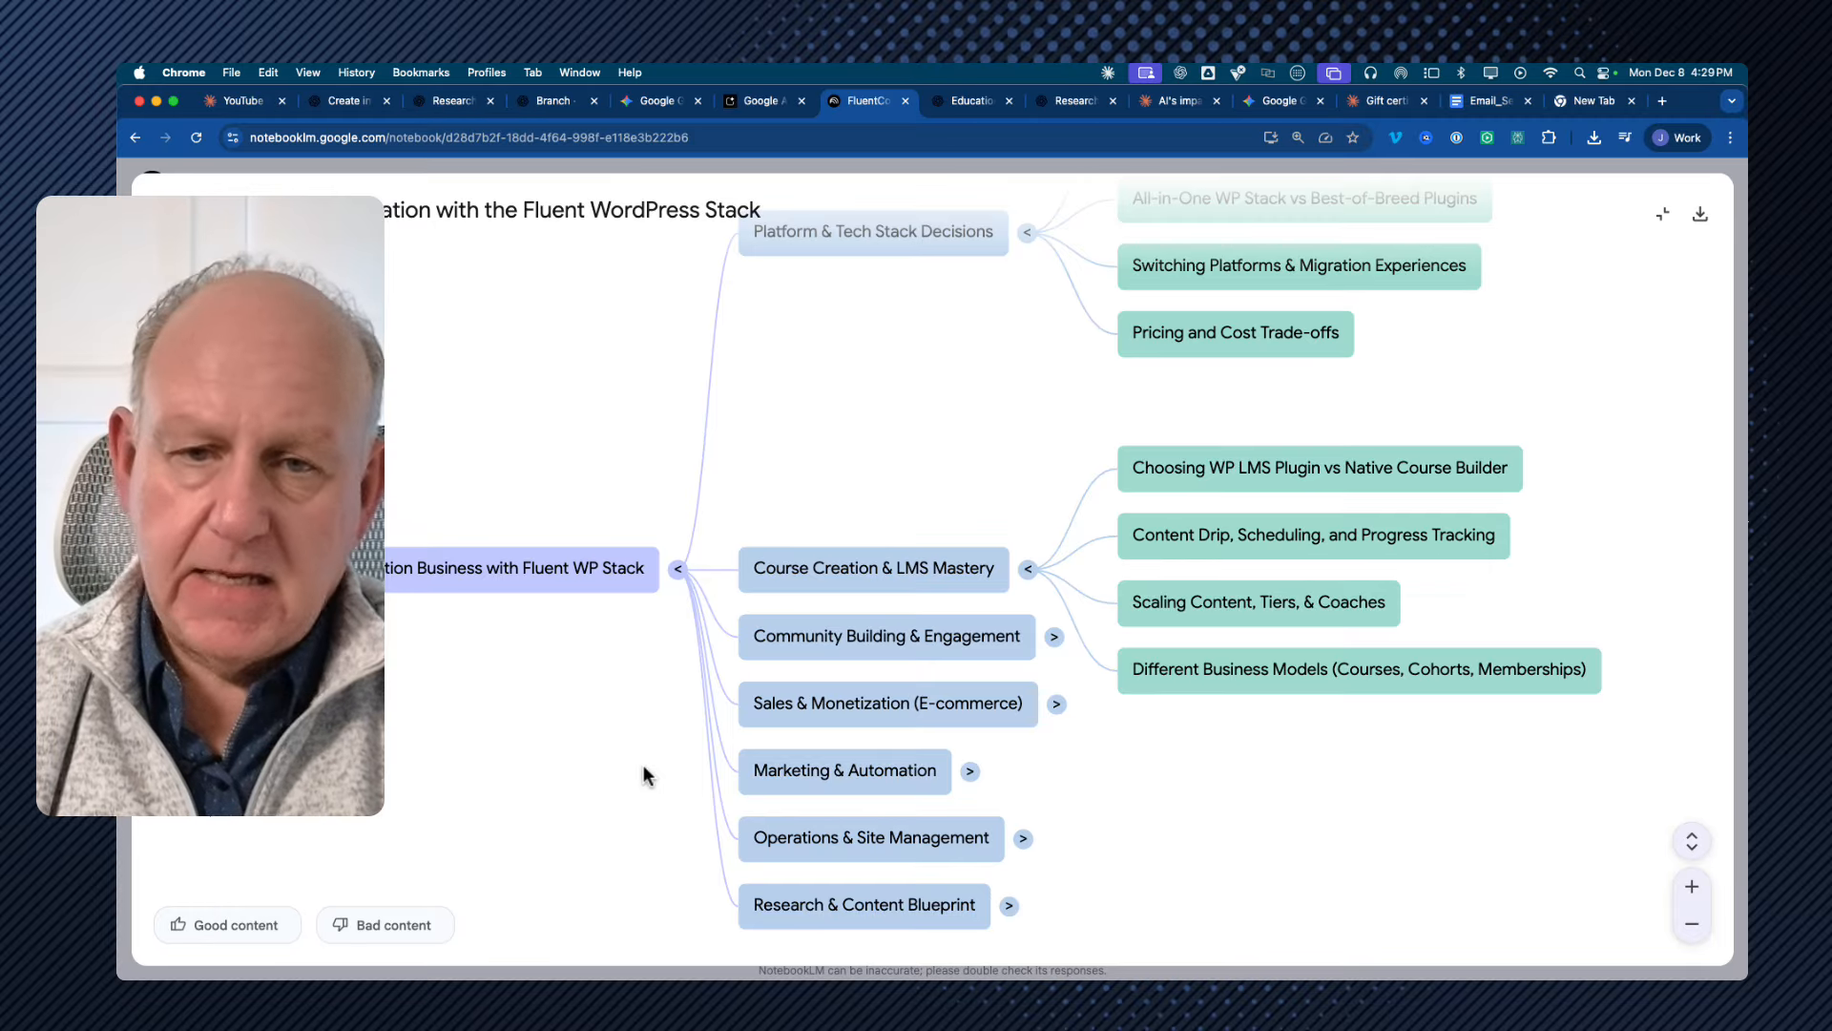
# Step: Ask the chat about the mind map's Course Creation & LMS Mastery topic, and get ready to enter a follow-up question
pyautogui.click(862, 571)
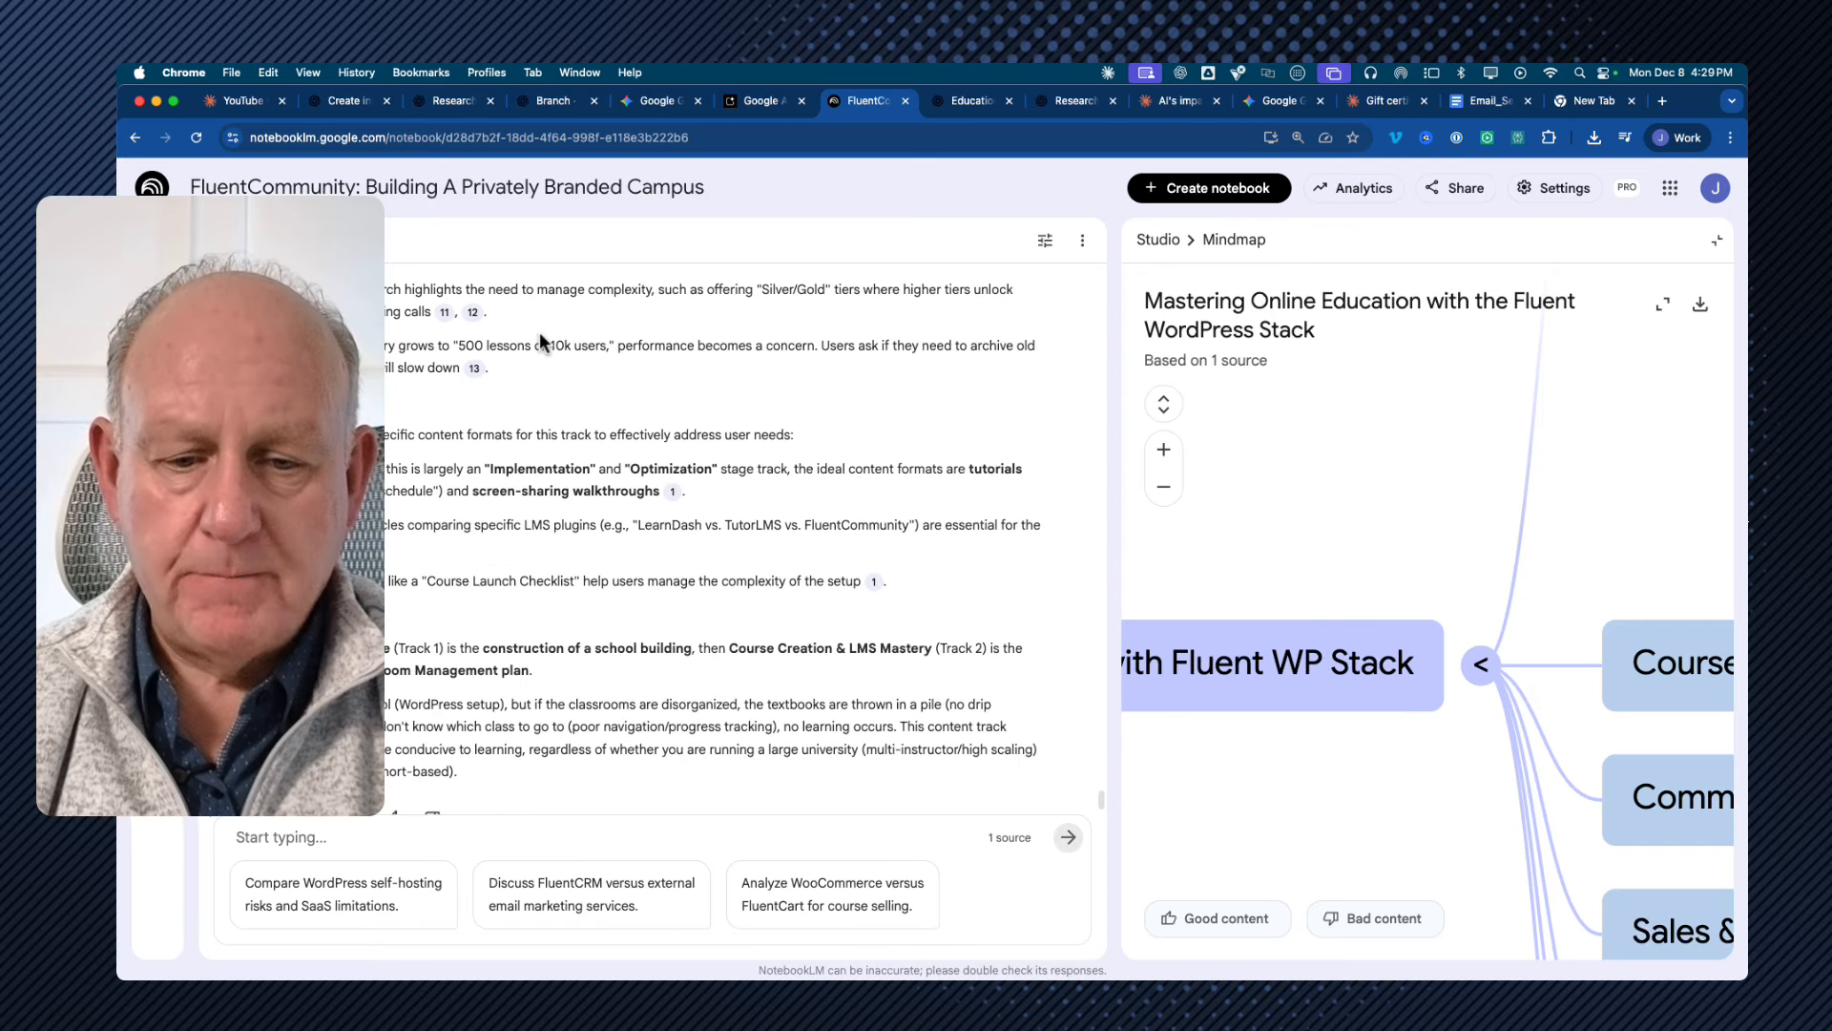
pyautogui.click(382, 835)
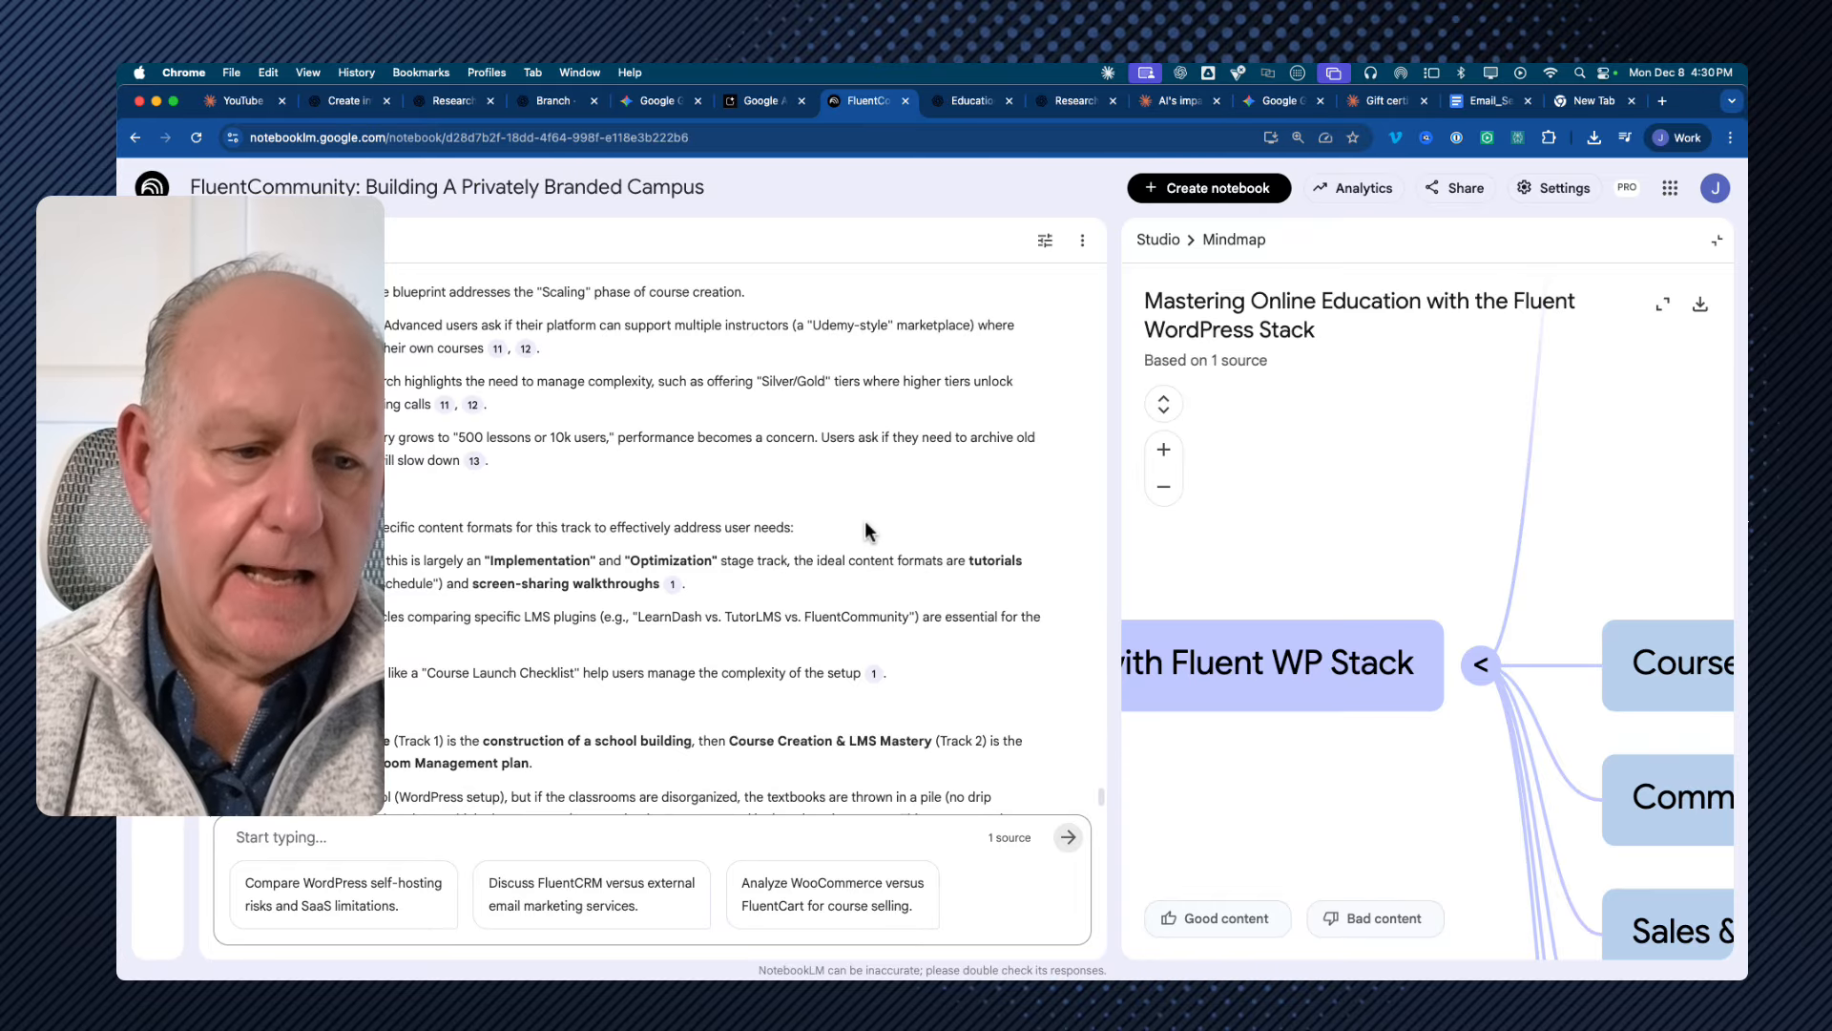
# Step: Close the mind map to return to the Studio outputs, and expand the list of sources again
pyautogui.click(1715, 243)
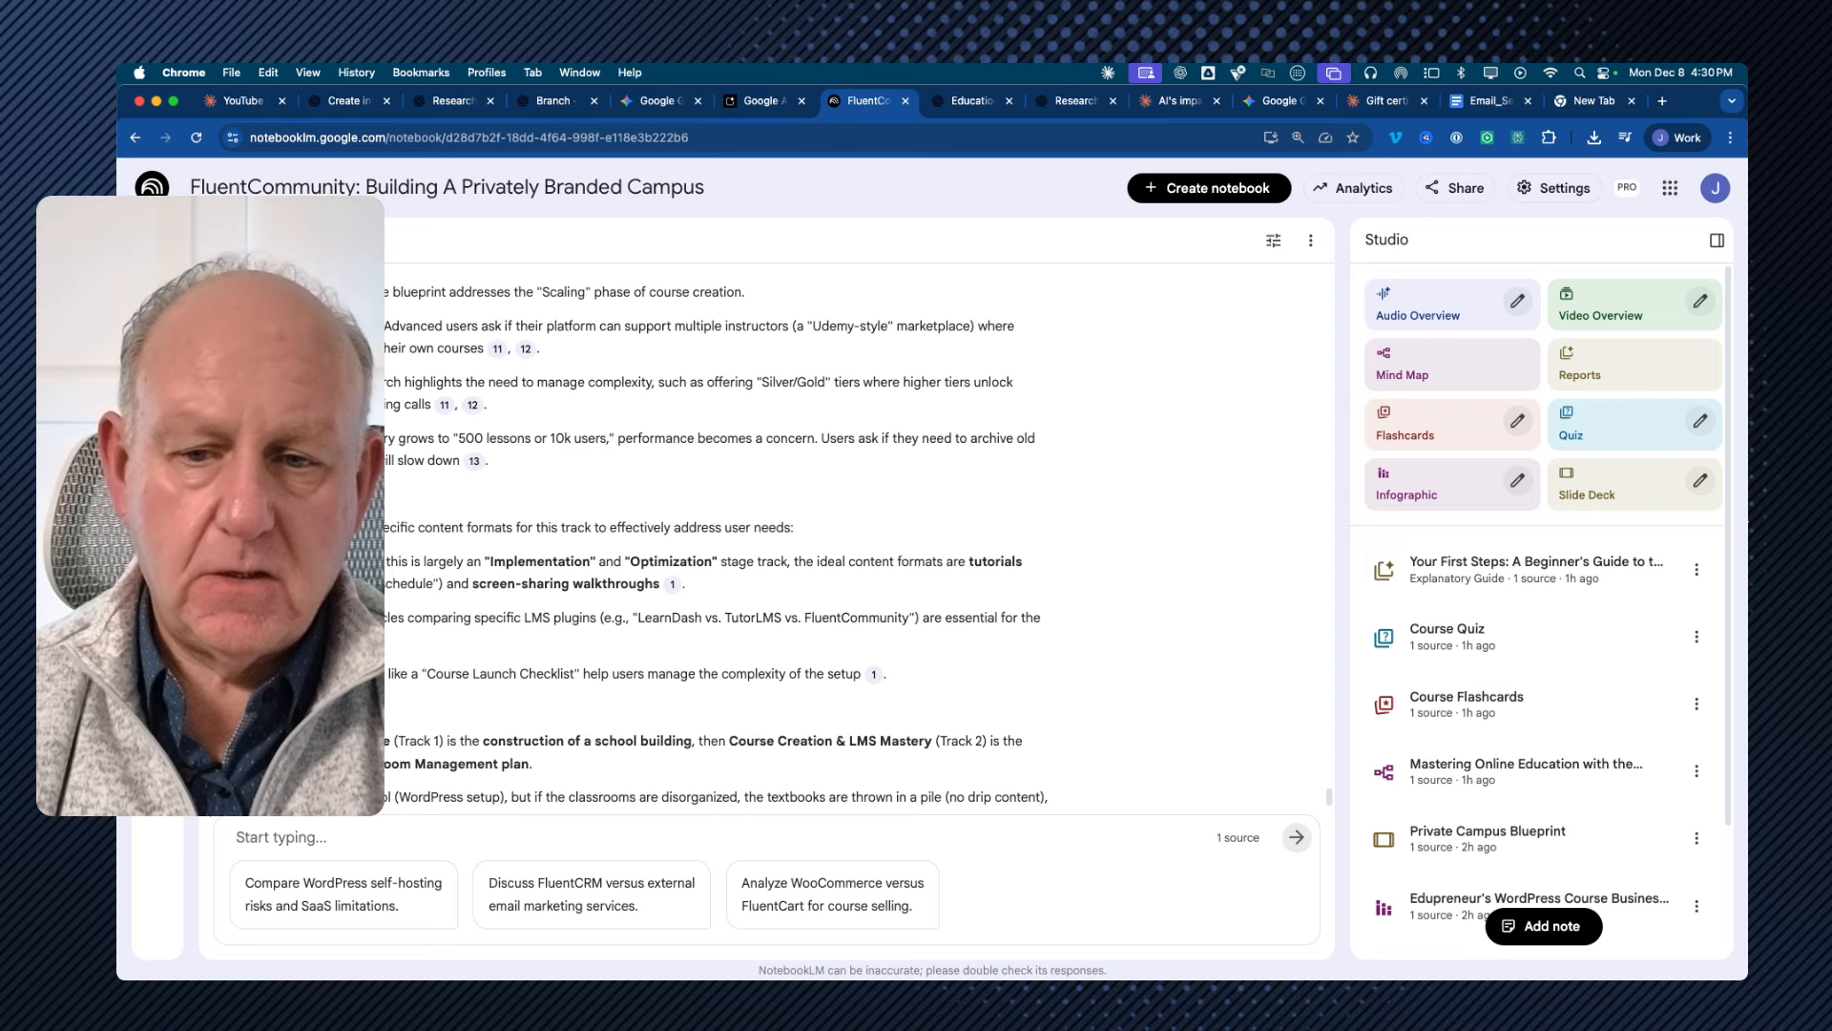
pyautogui.click(158, 239)
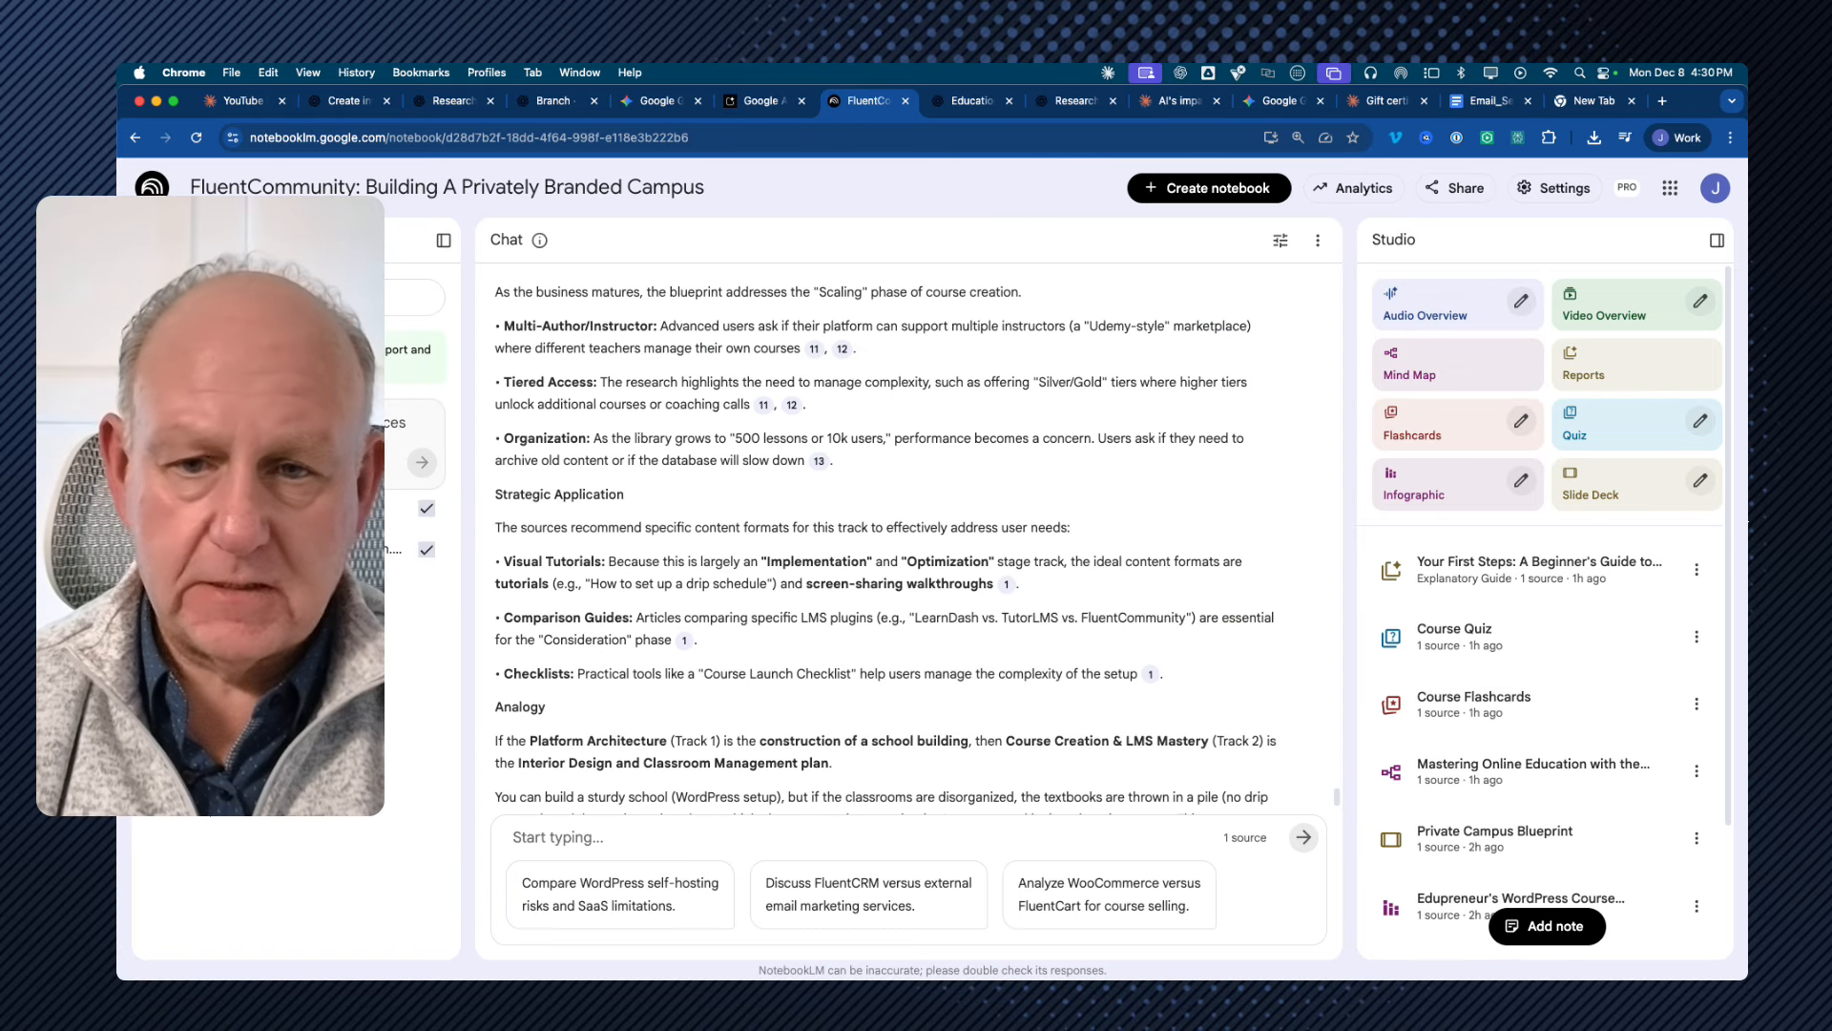